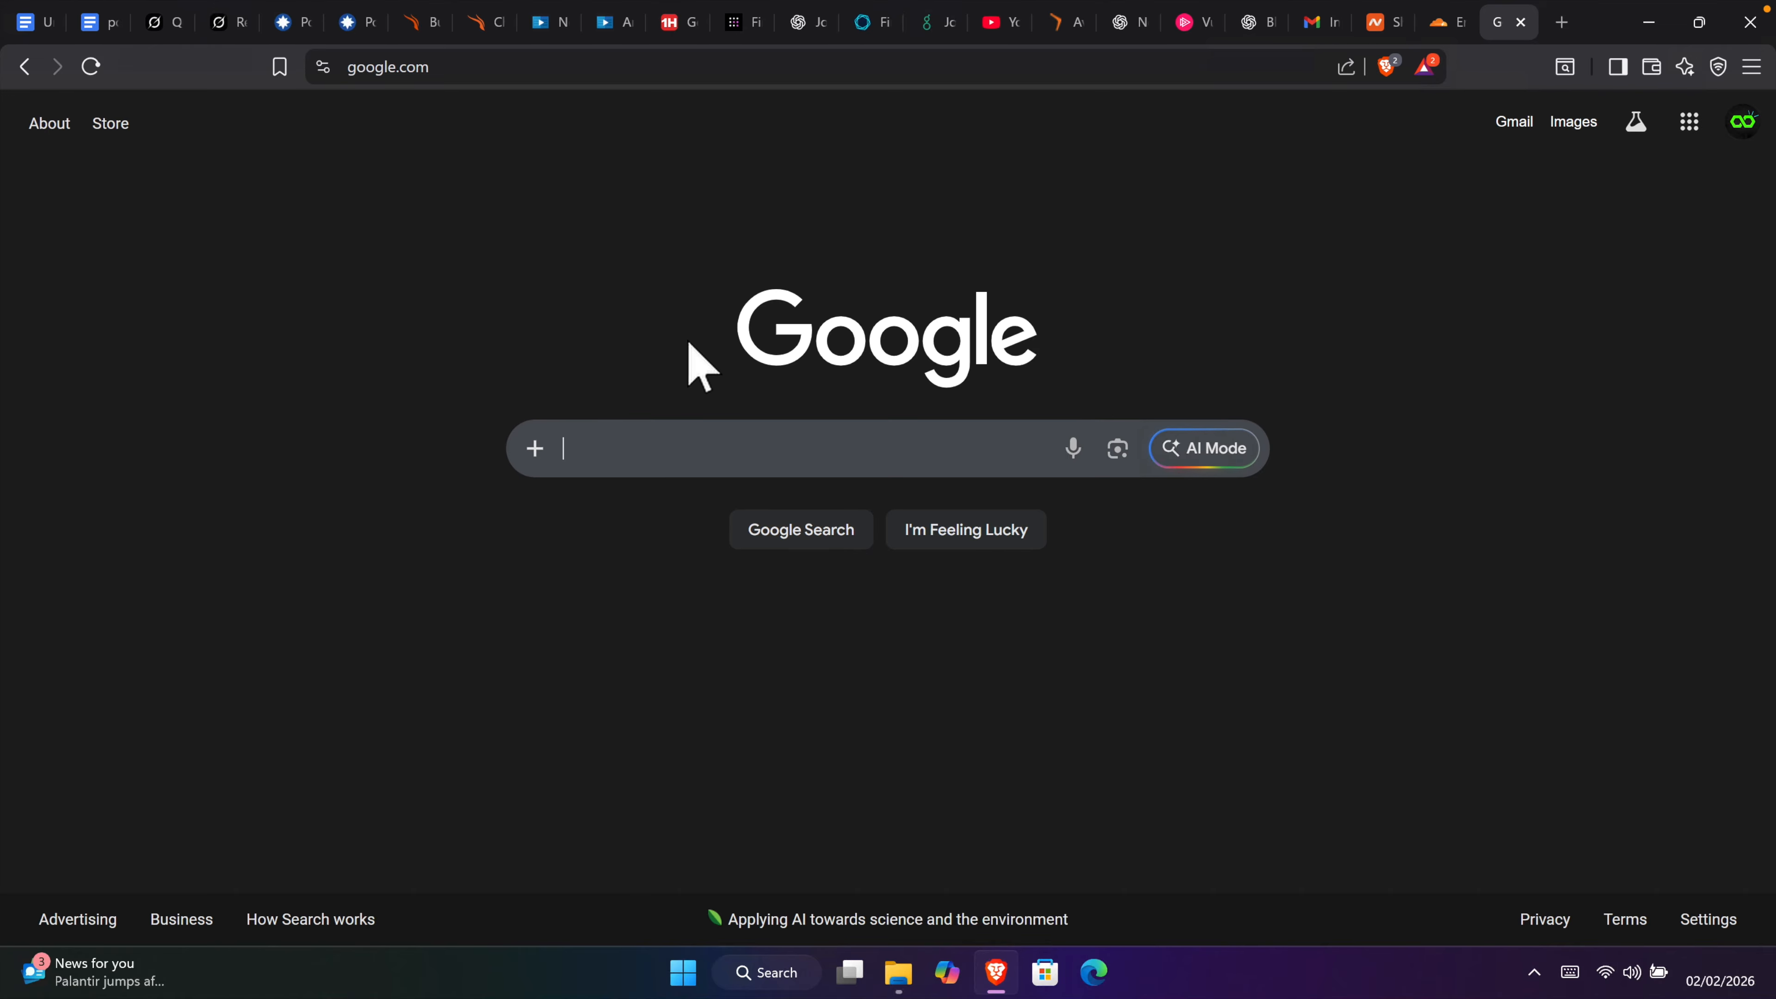
Step: Search Google for 'nessus' and scroll down to Tenable's Nessus Vulnerability Scanner result
left_click(615, 429)
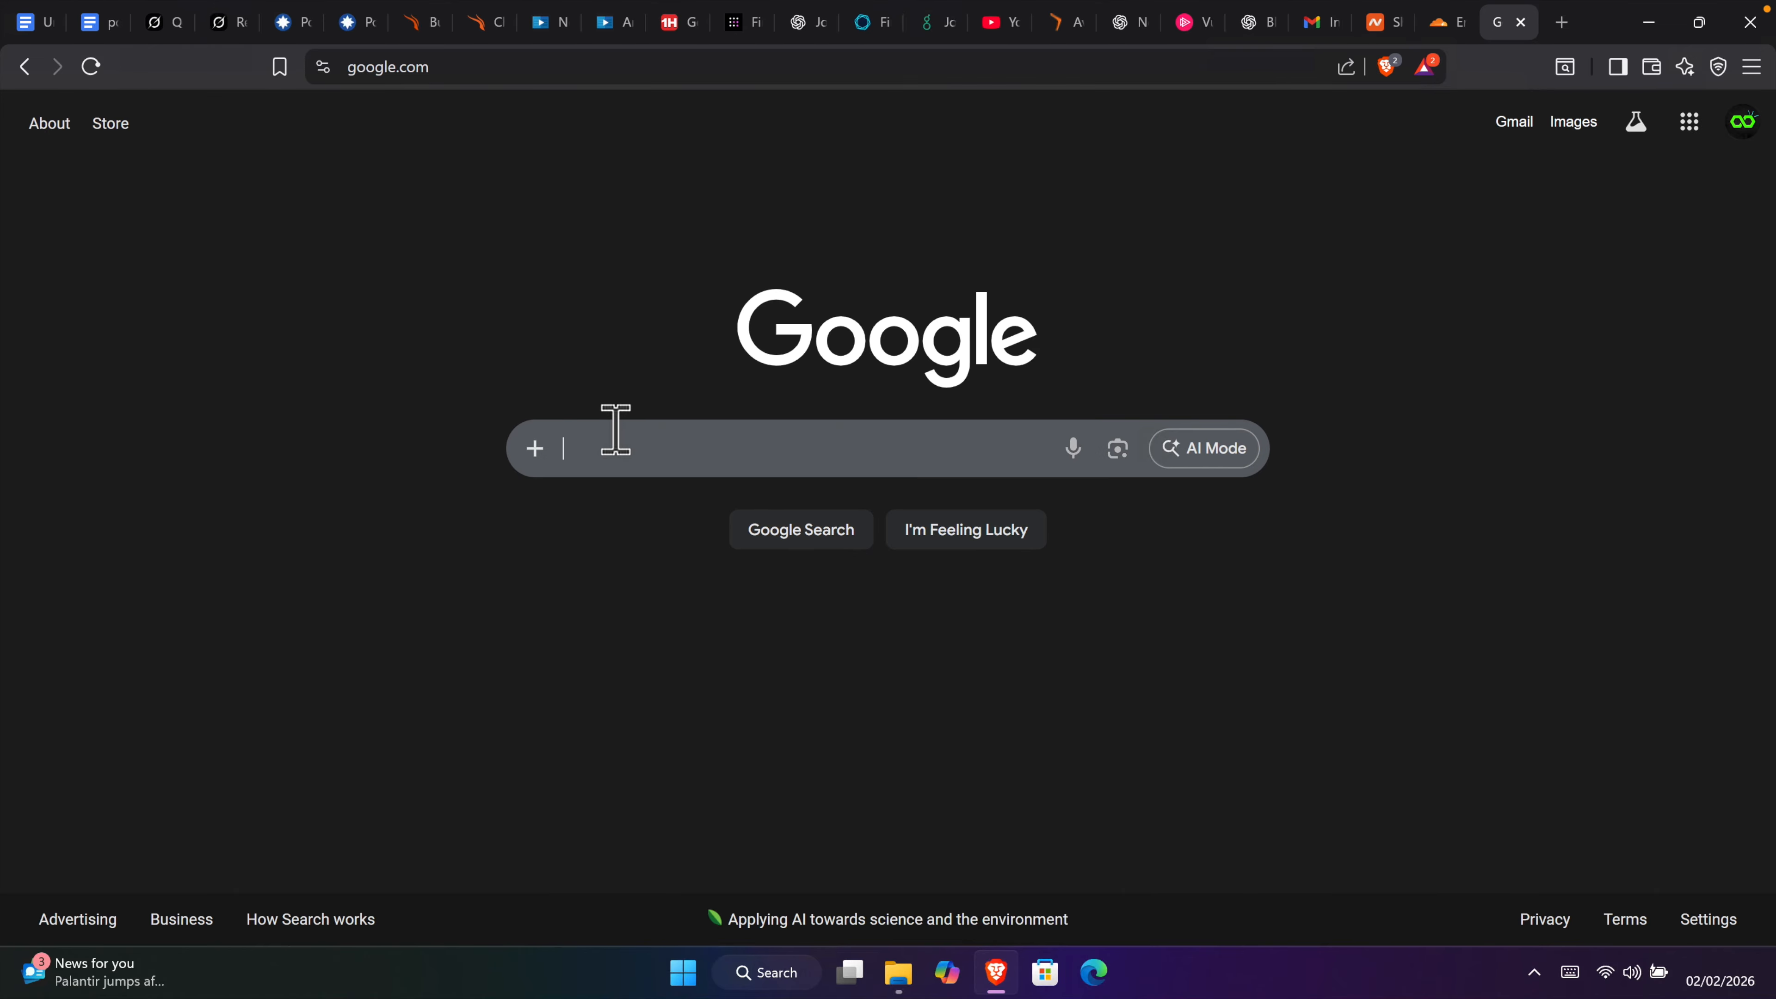
type("ve")
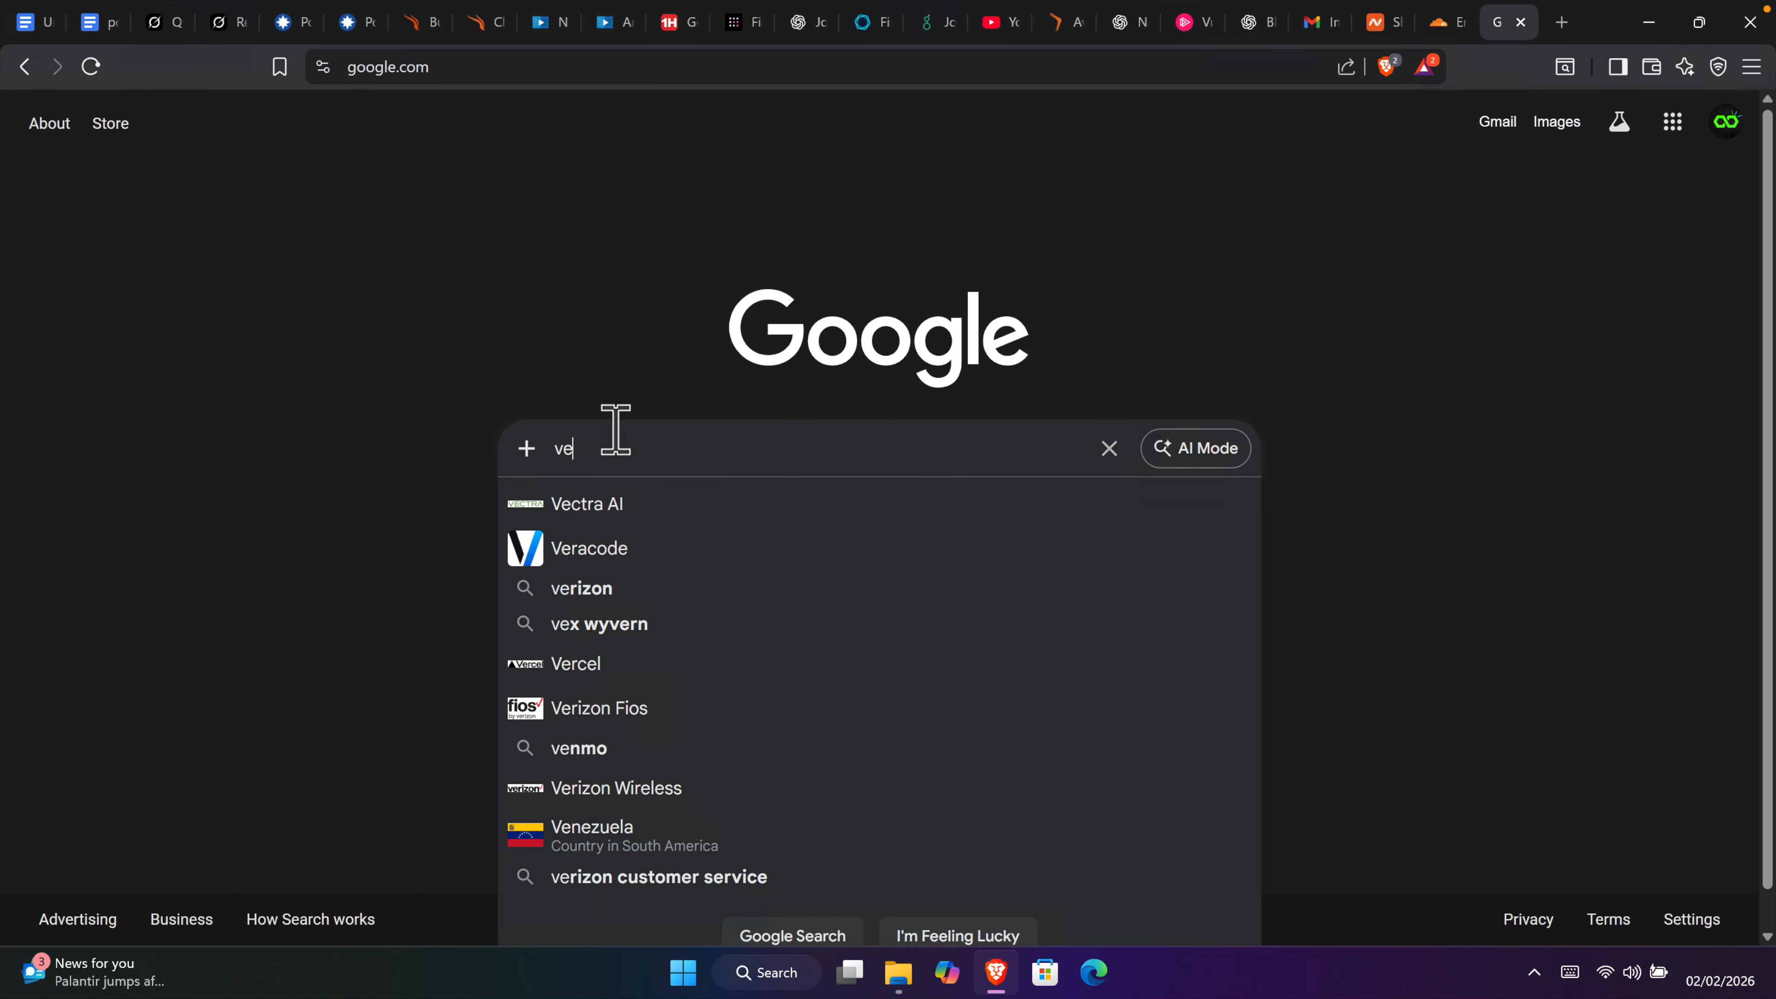
key("BackSpace")
key("BackSpace")
type("nes")
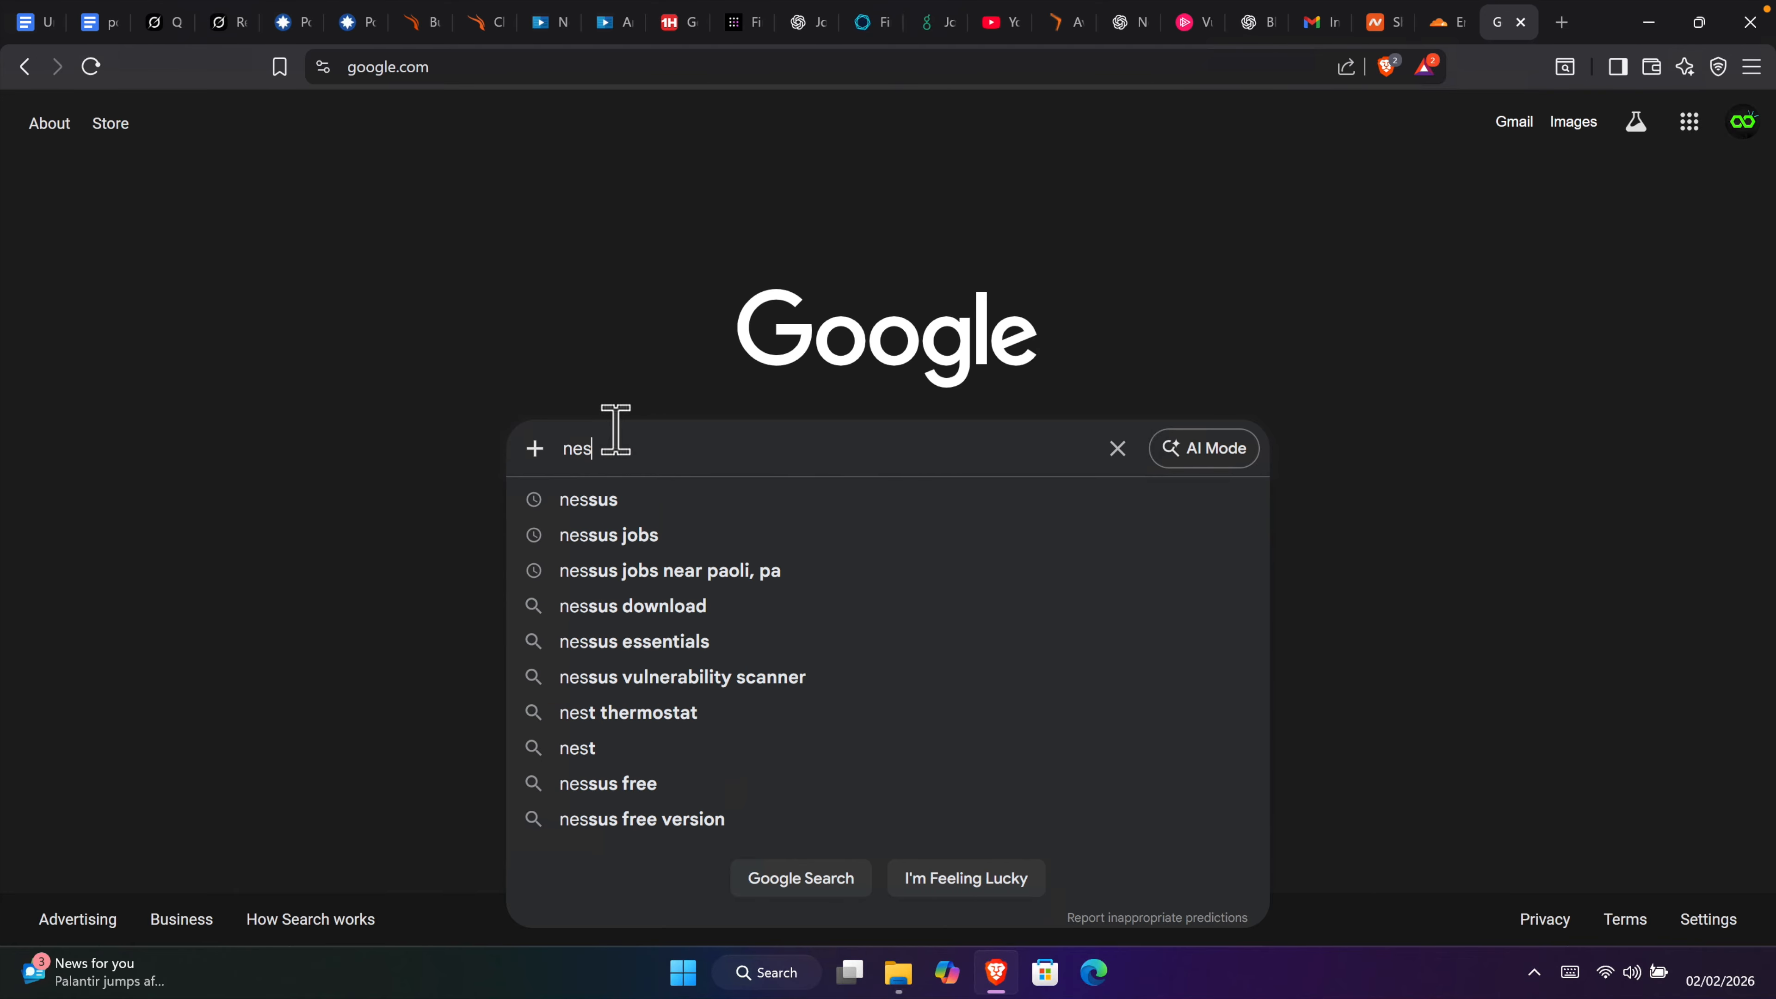
left_click(616, 499)
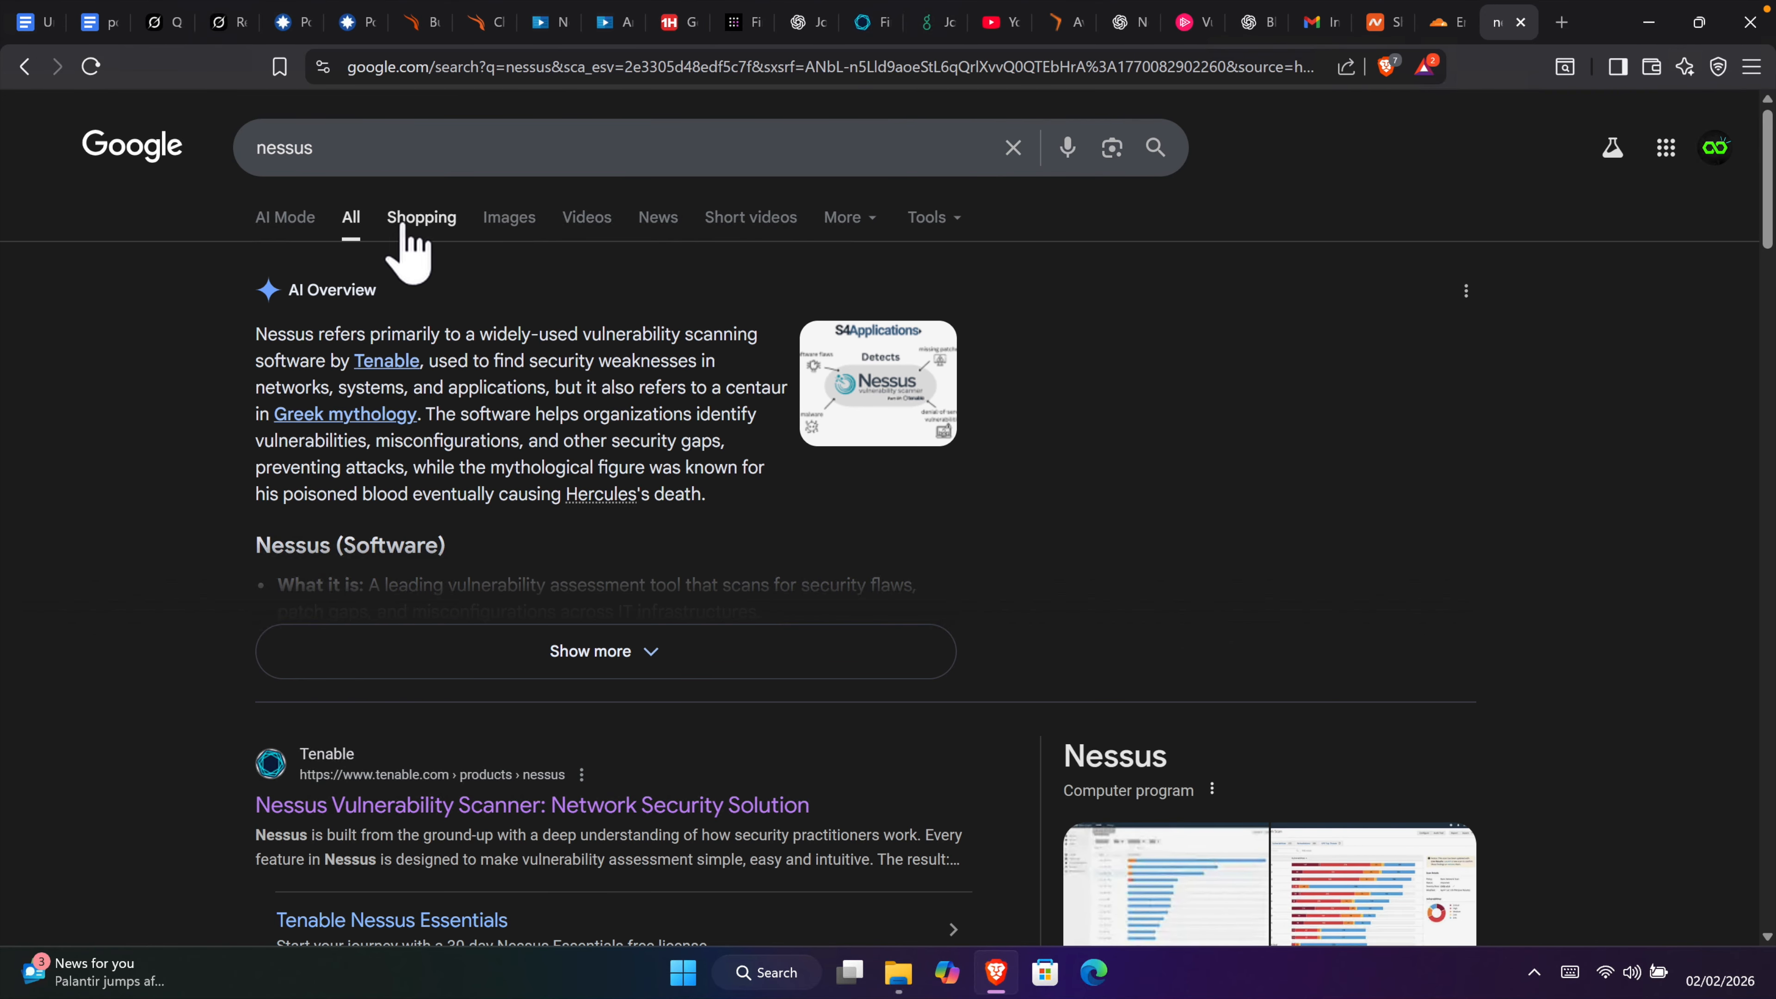
scroll(437, 318, "down", 2)
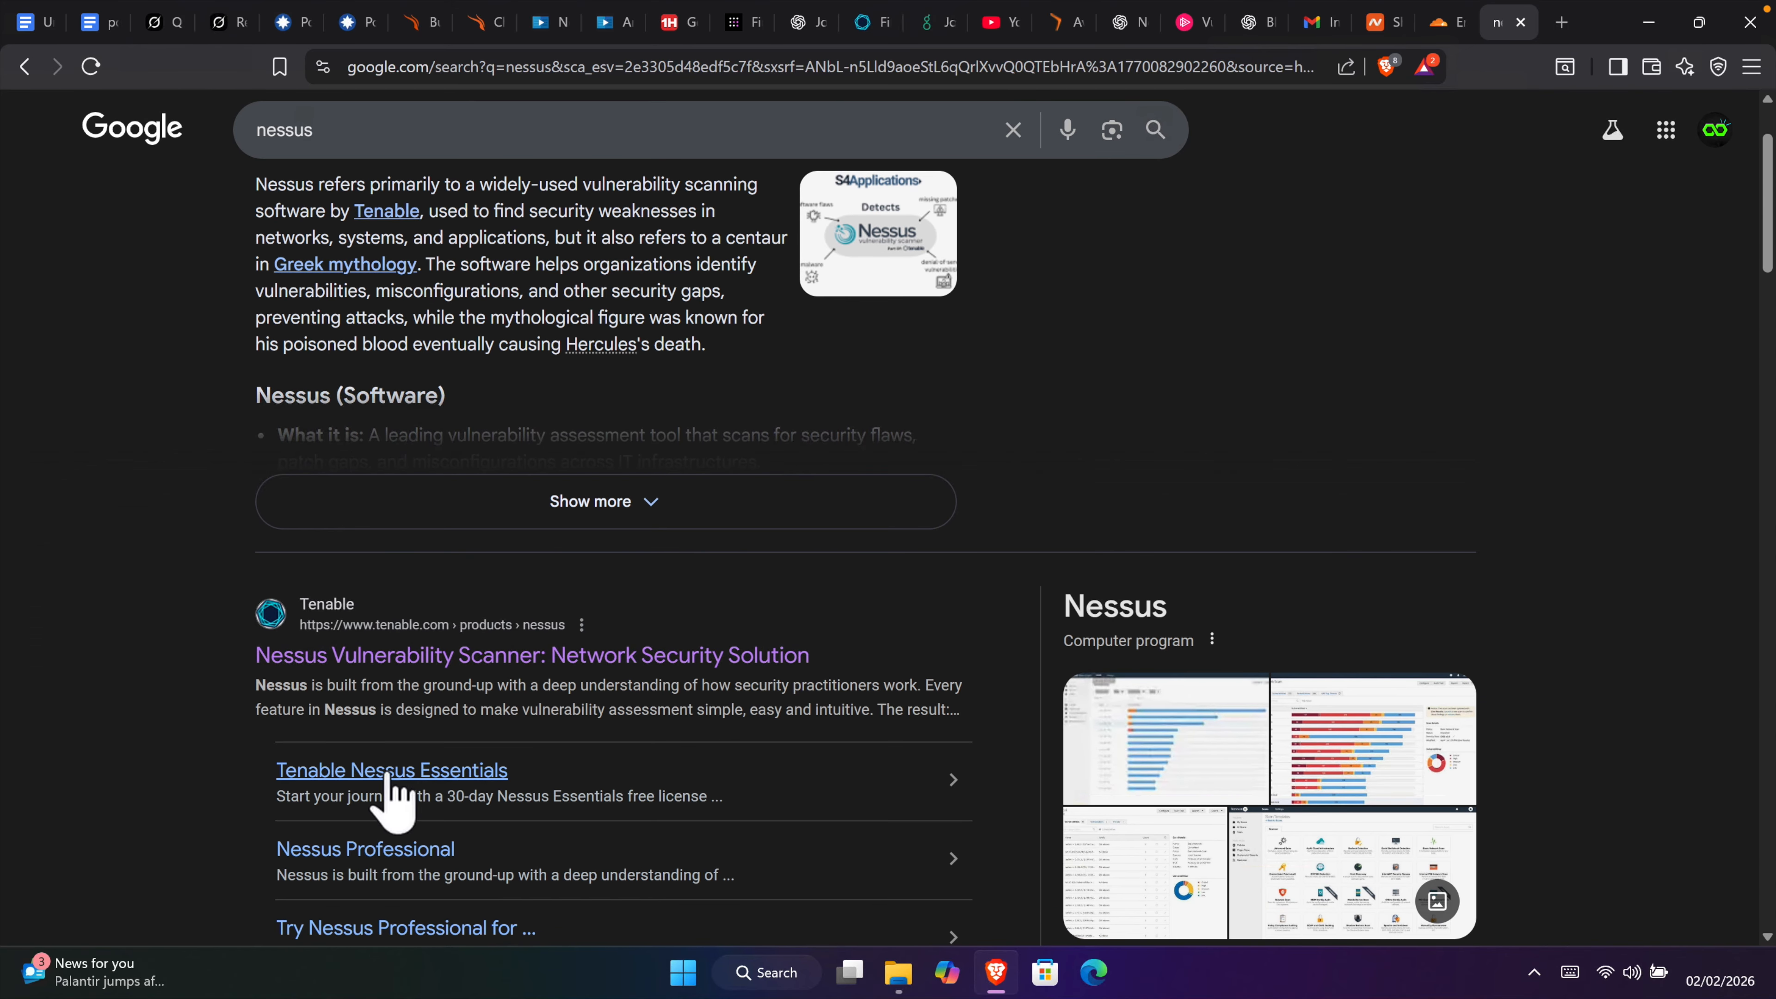
scroll(460, 714, "down", 1)
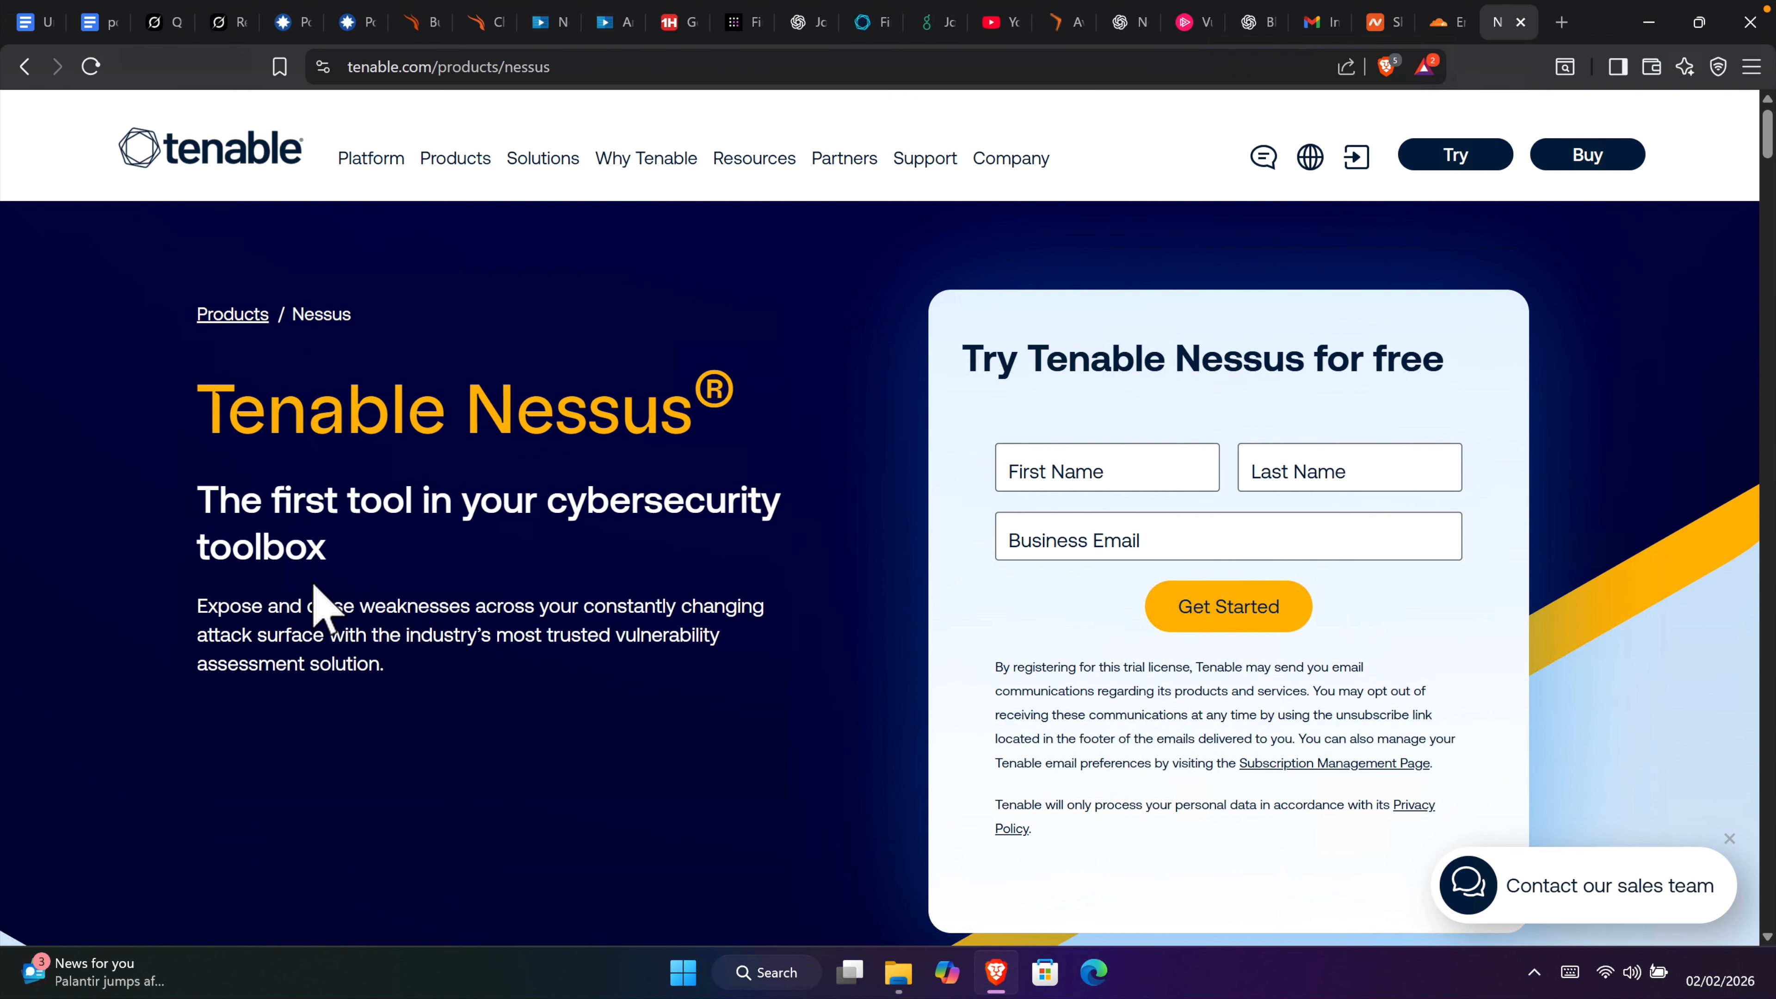
Step: Scroll to the Nessus free-trial form and enter first name, last name and business email
scroll(527, 568, "down", 1)
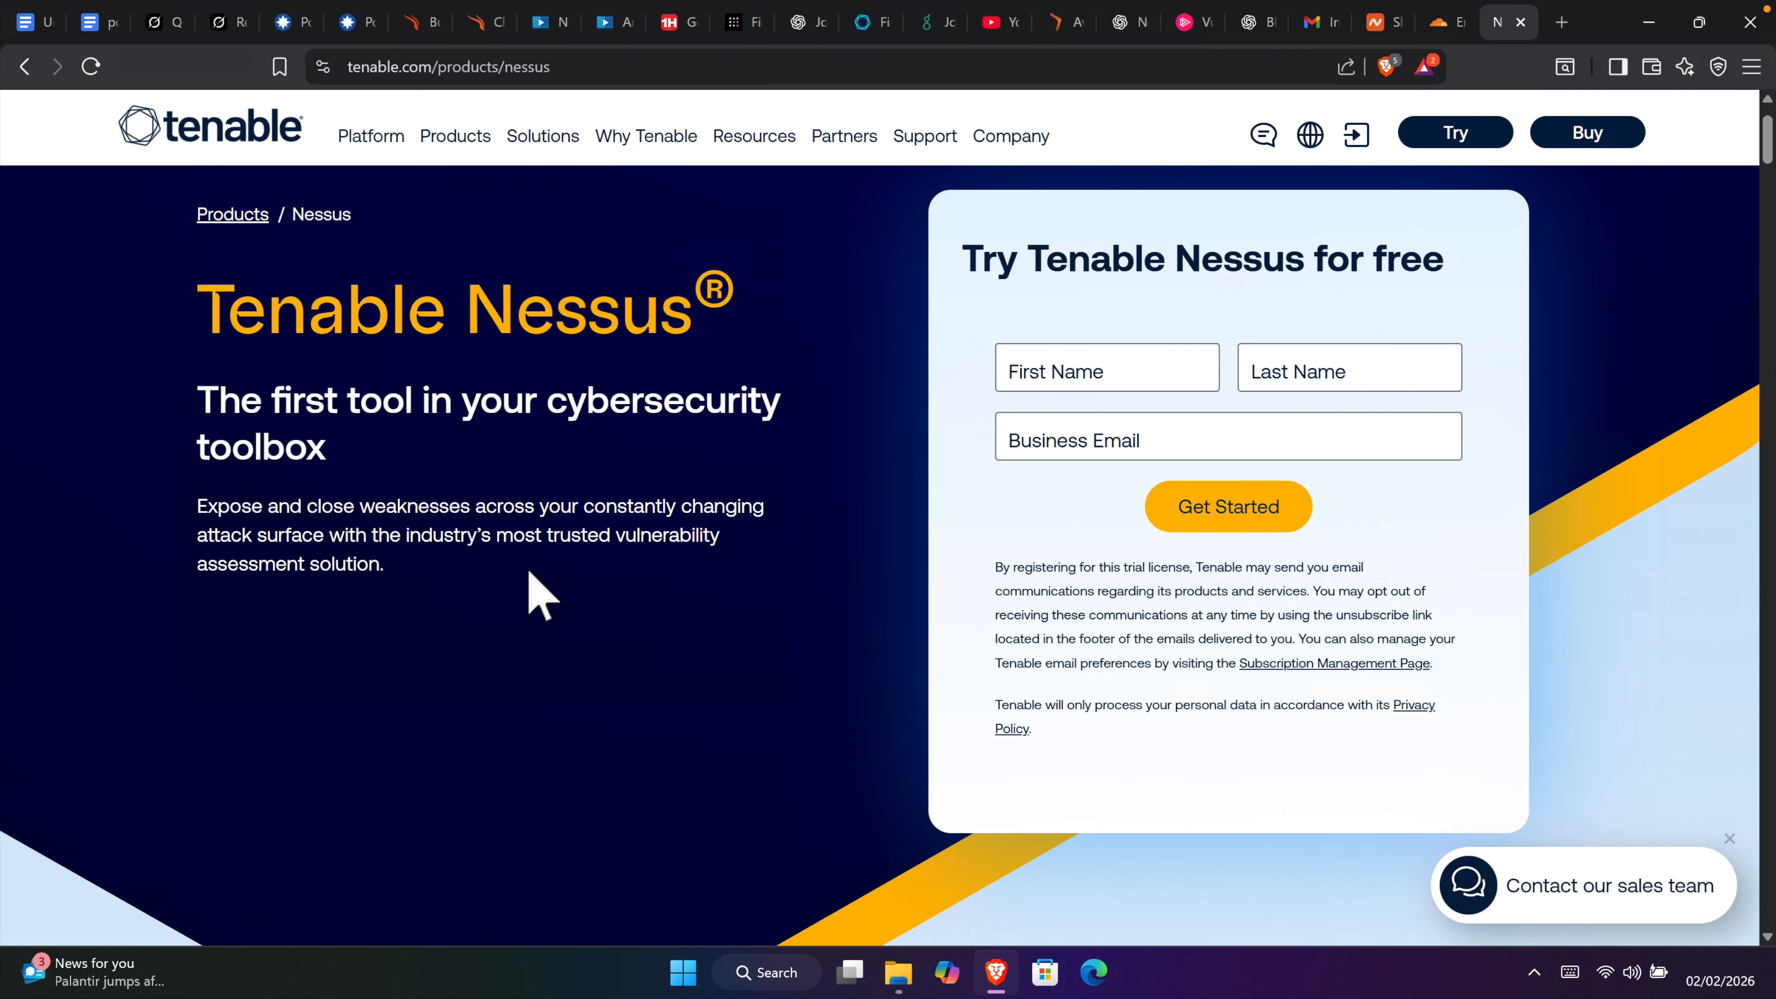
scroll(527, 568, "down", 3)
scroll(527, 568, "down", 2)
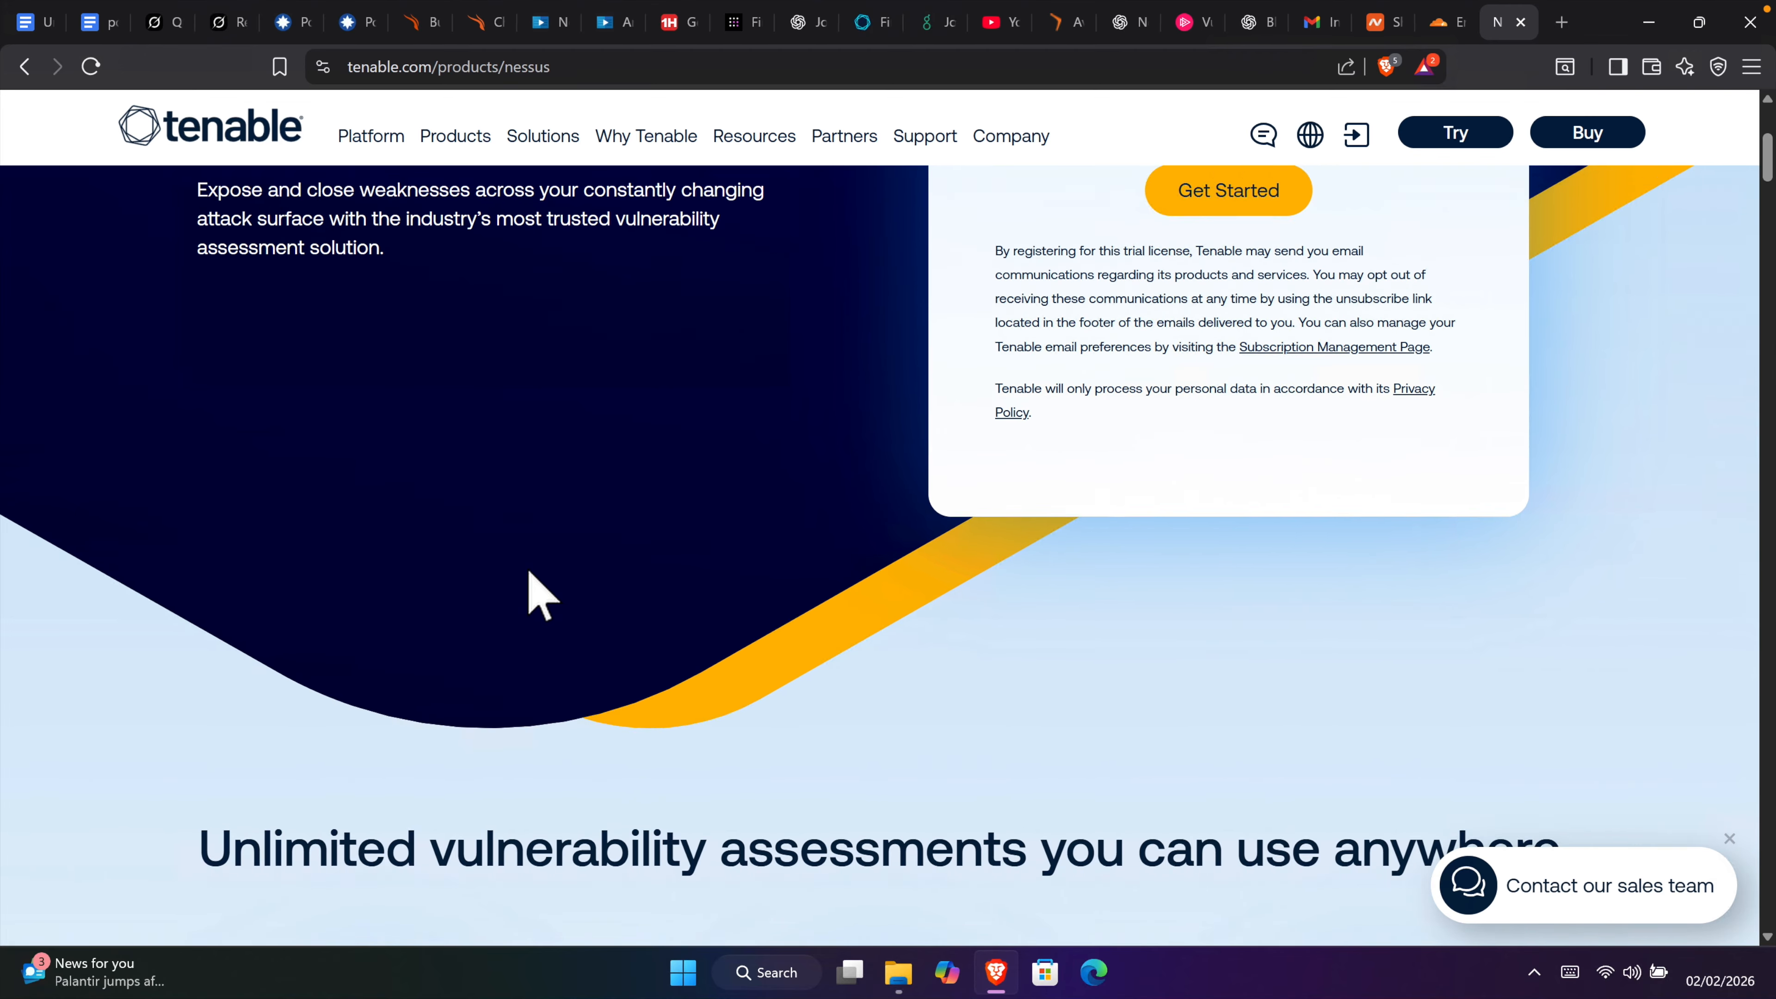
scroll(527, 568, "up", 6)
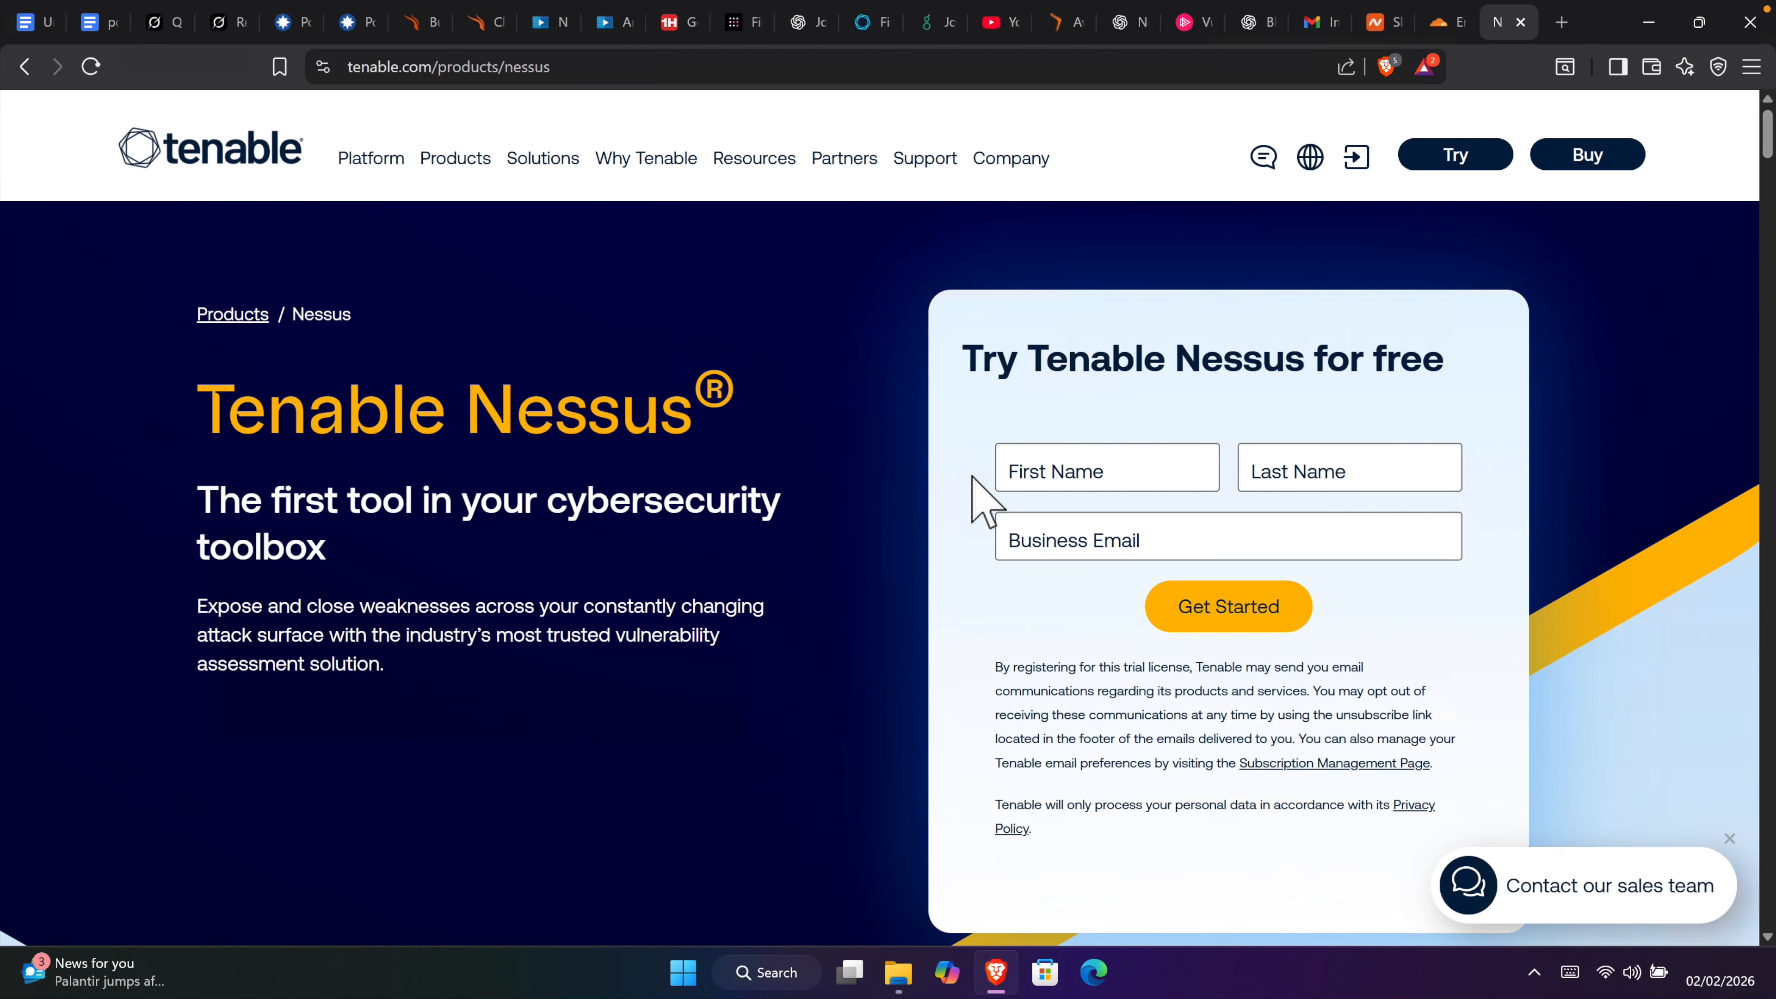
scroll(1405, 468, "down", 1)
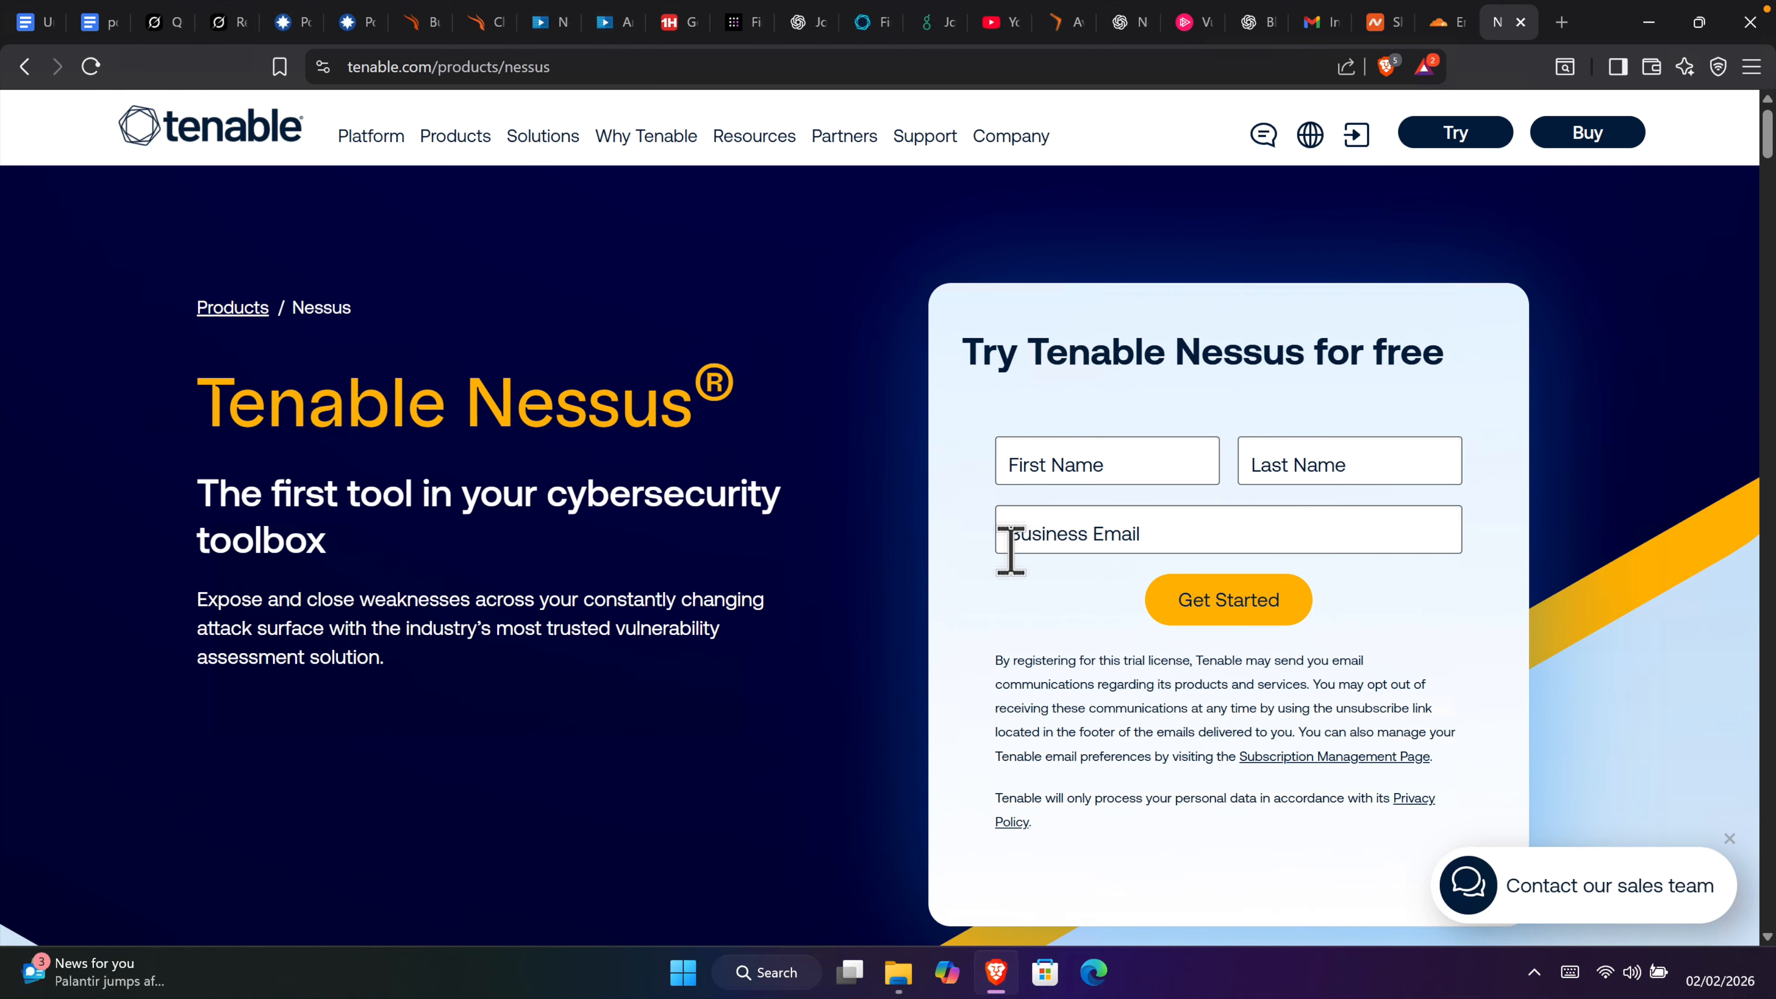
left_click(1045, 472)
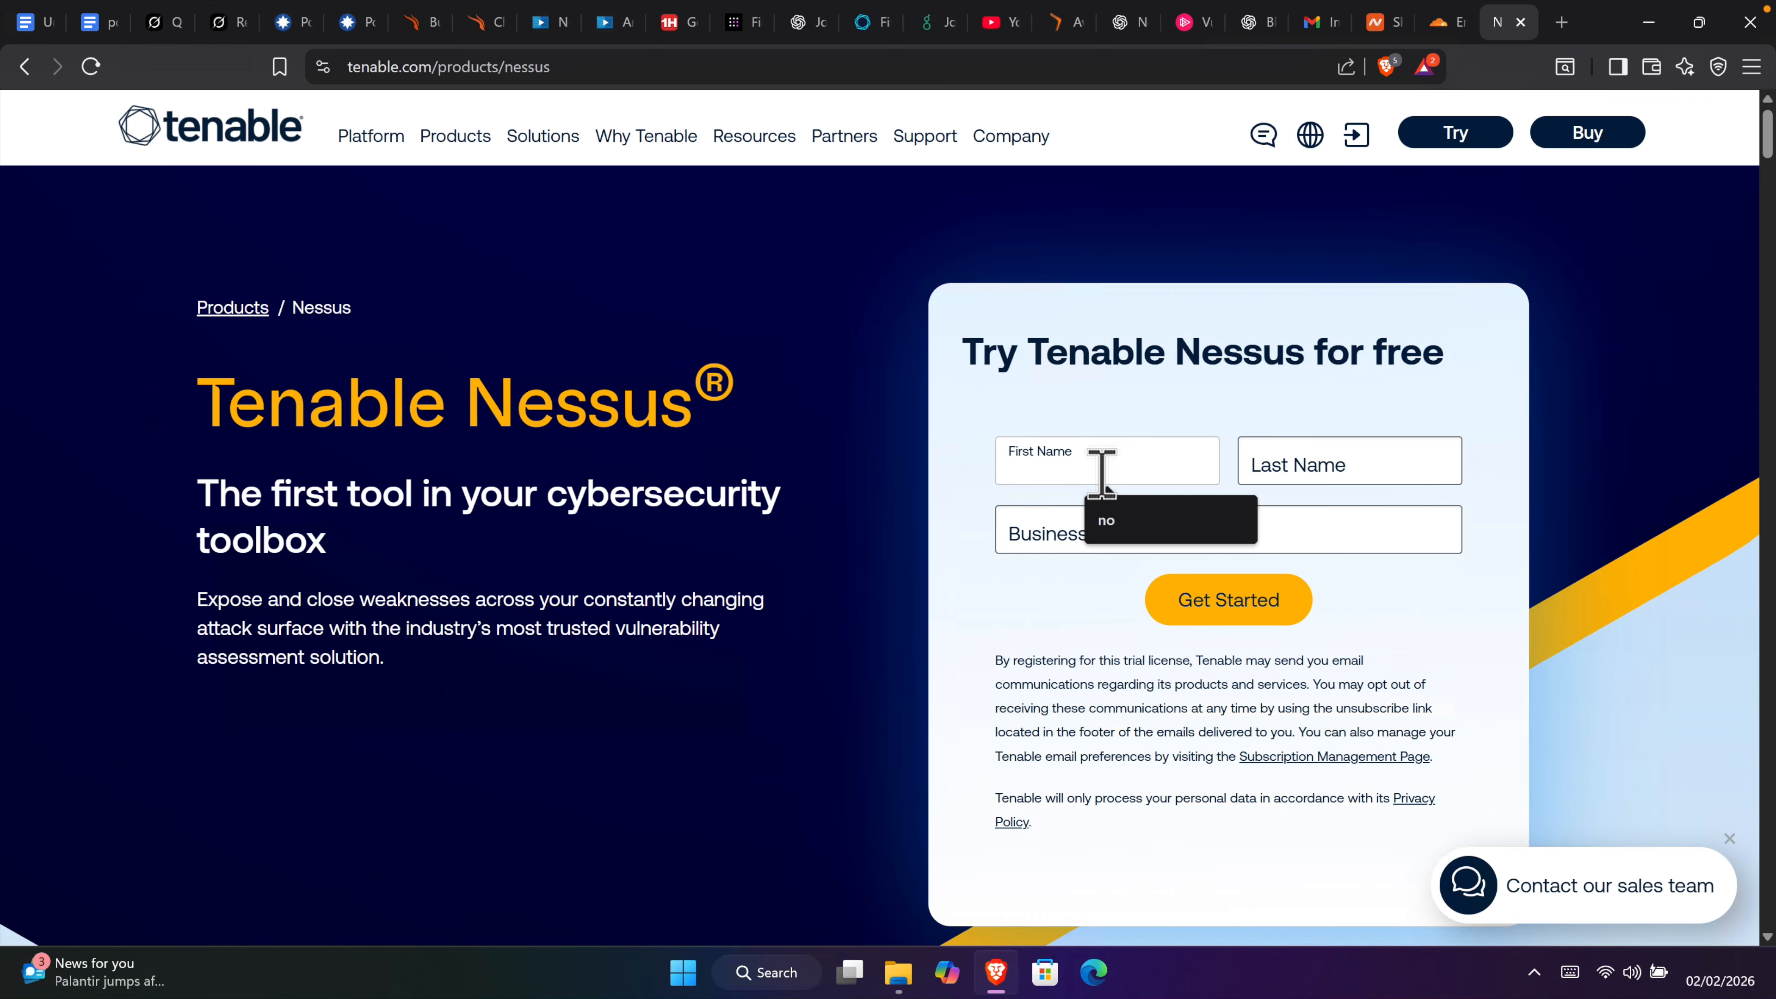
type("Few")
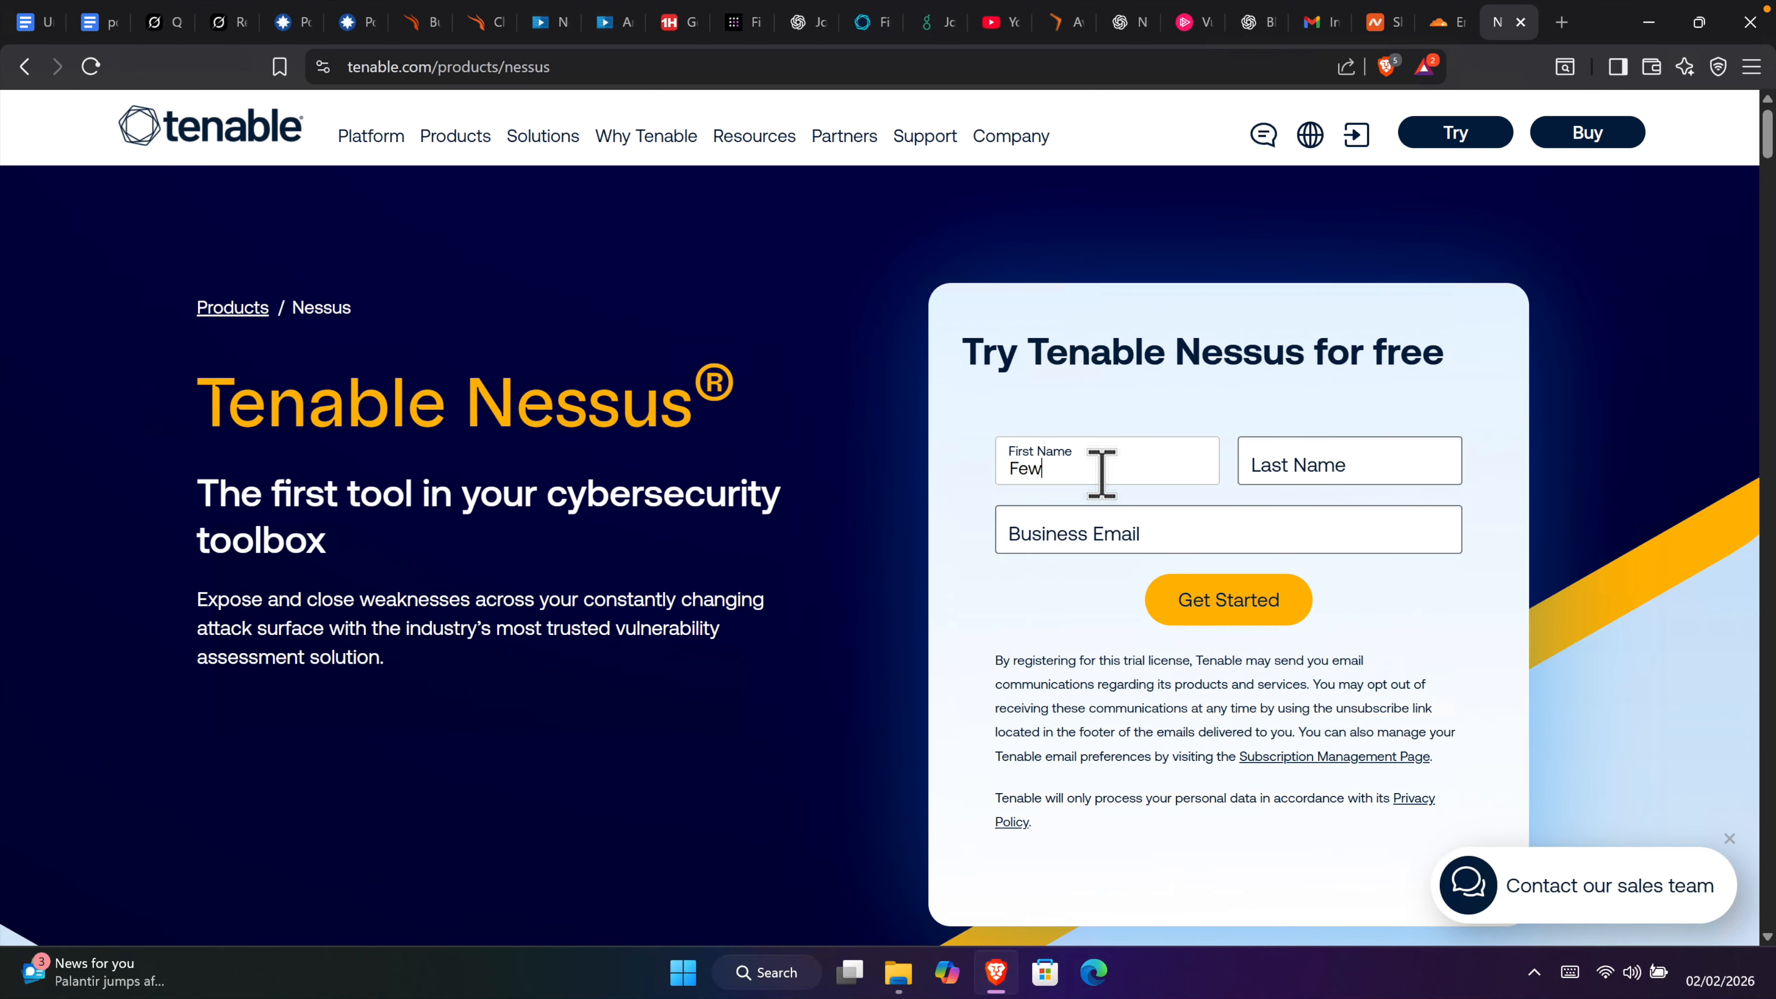
key("Tab")
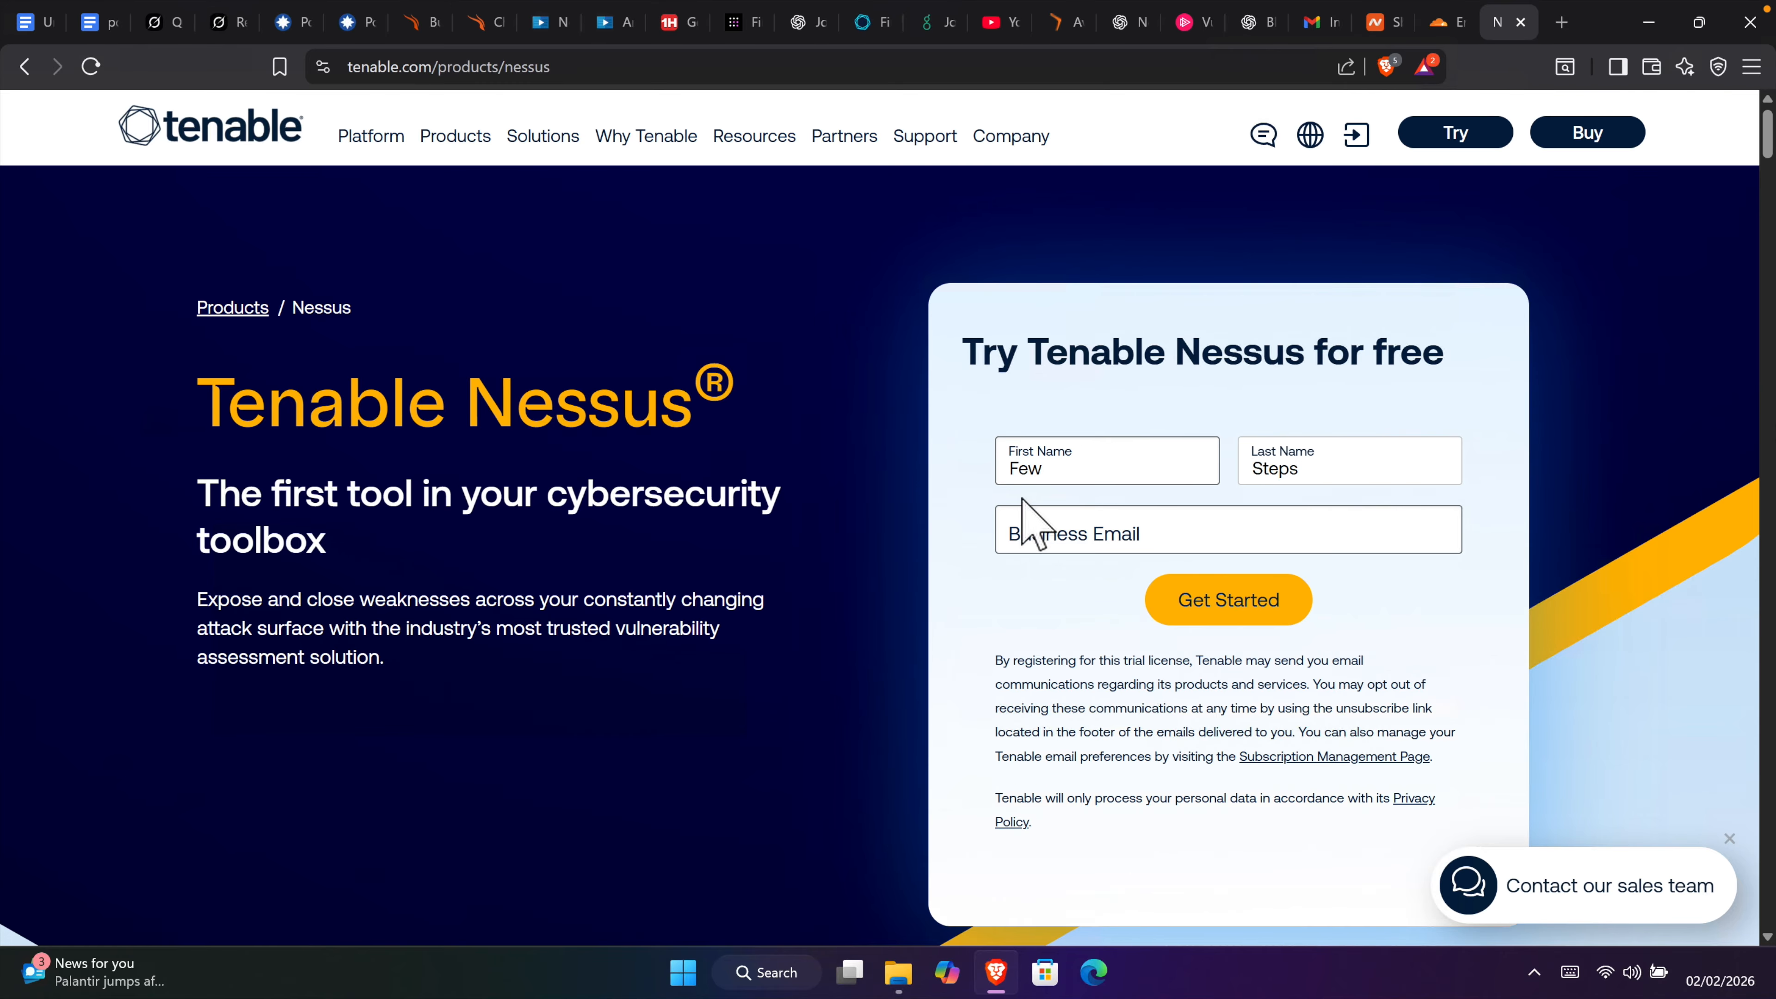
left_click(1023, 524)
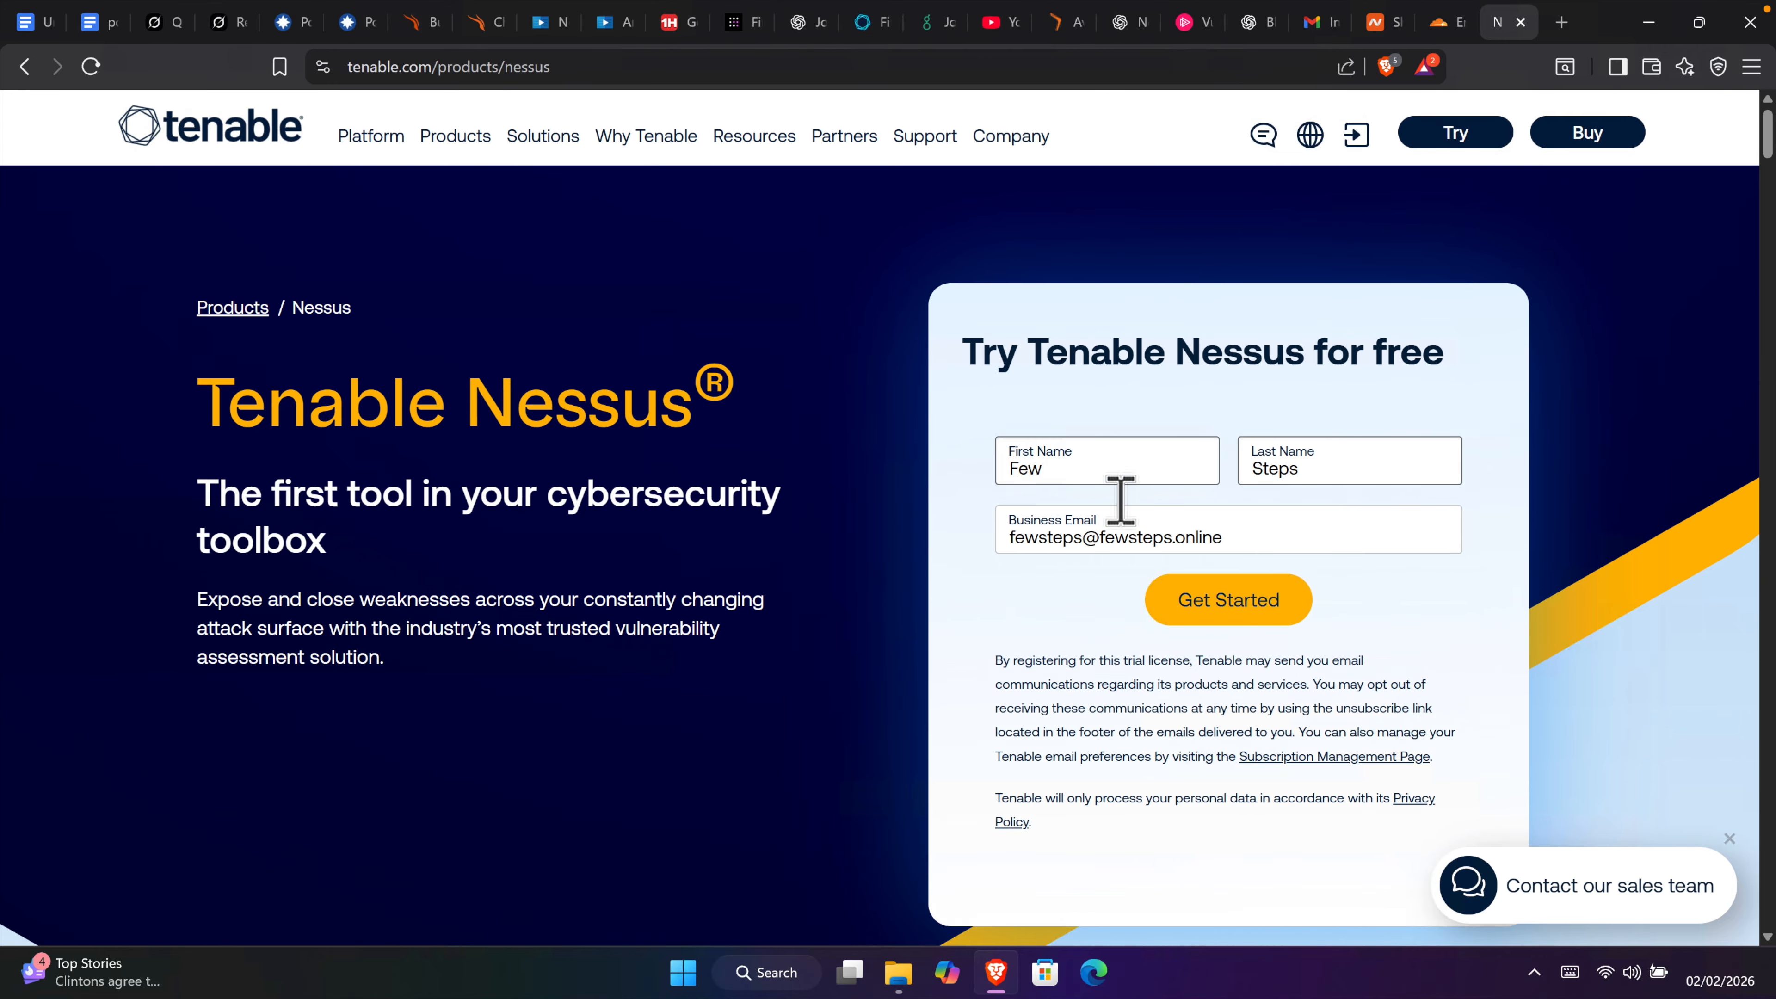
Step: Submit the trial form with title Software Engineer and company size 500-999, starting the trial
left_click(1234, 600)
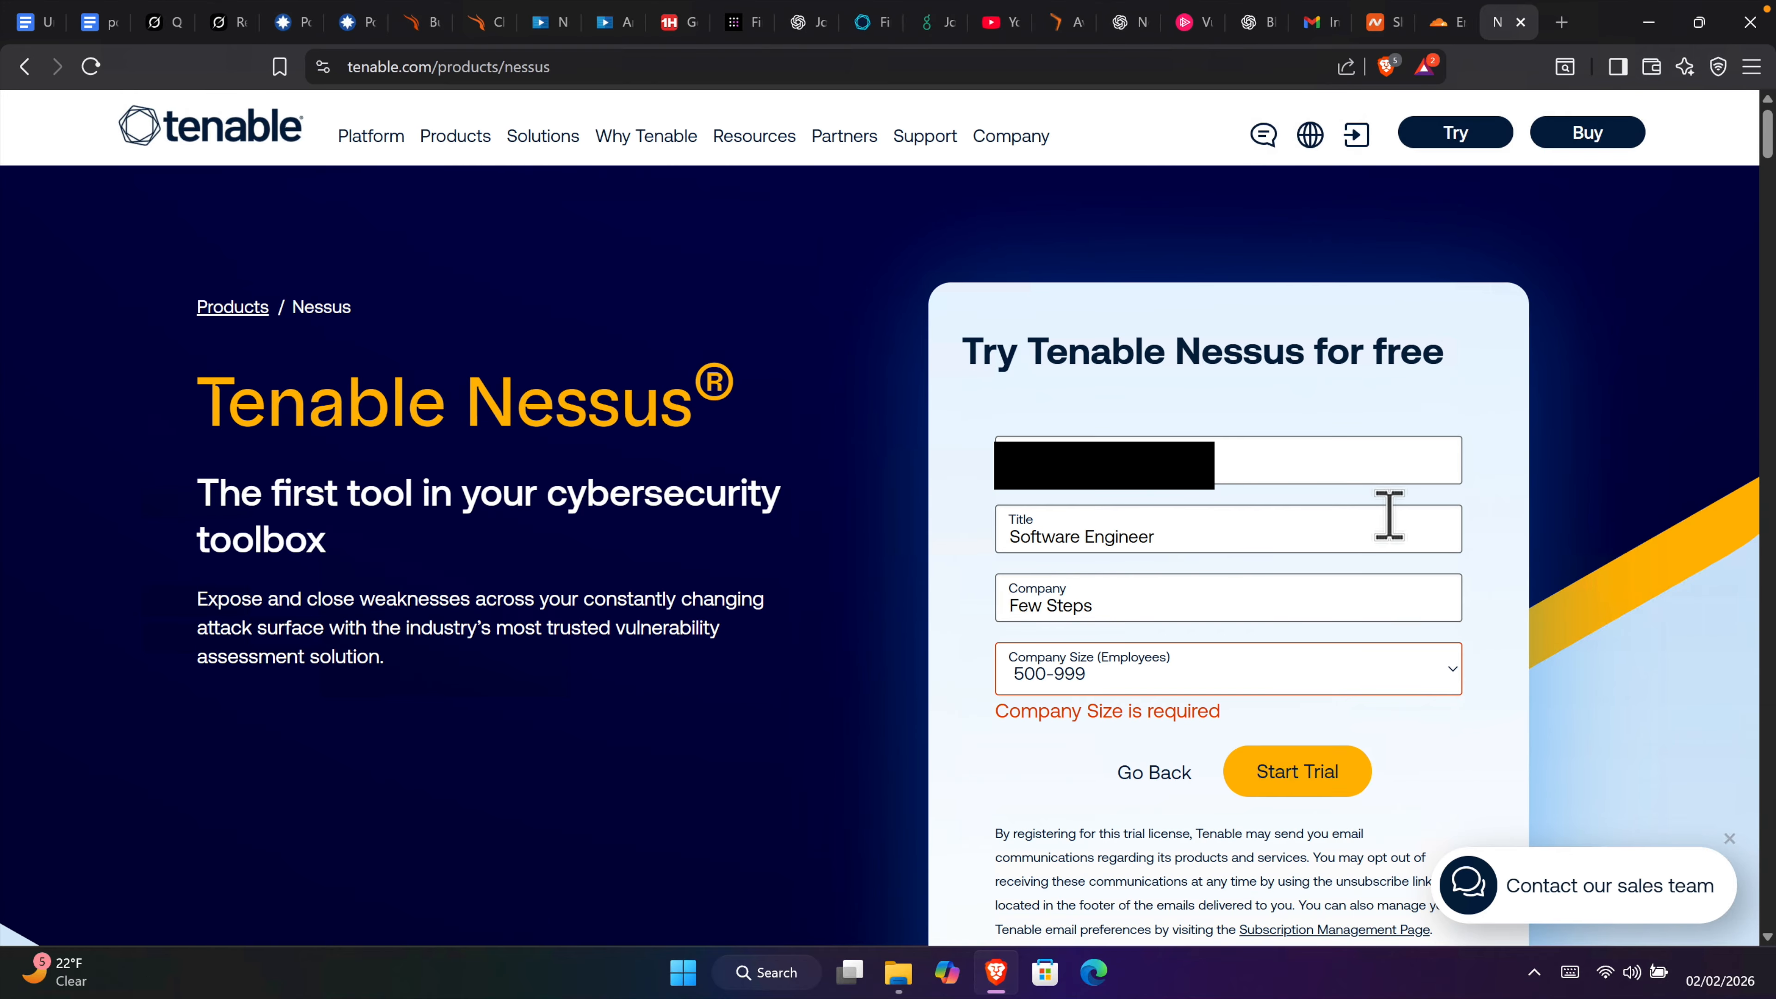
left_click(1301, 782)
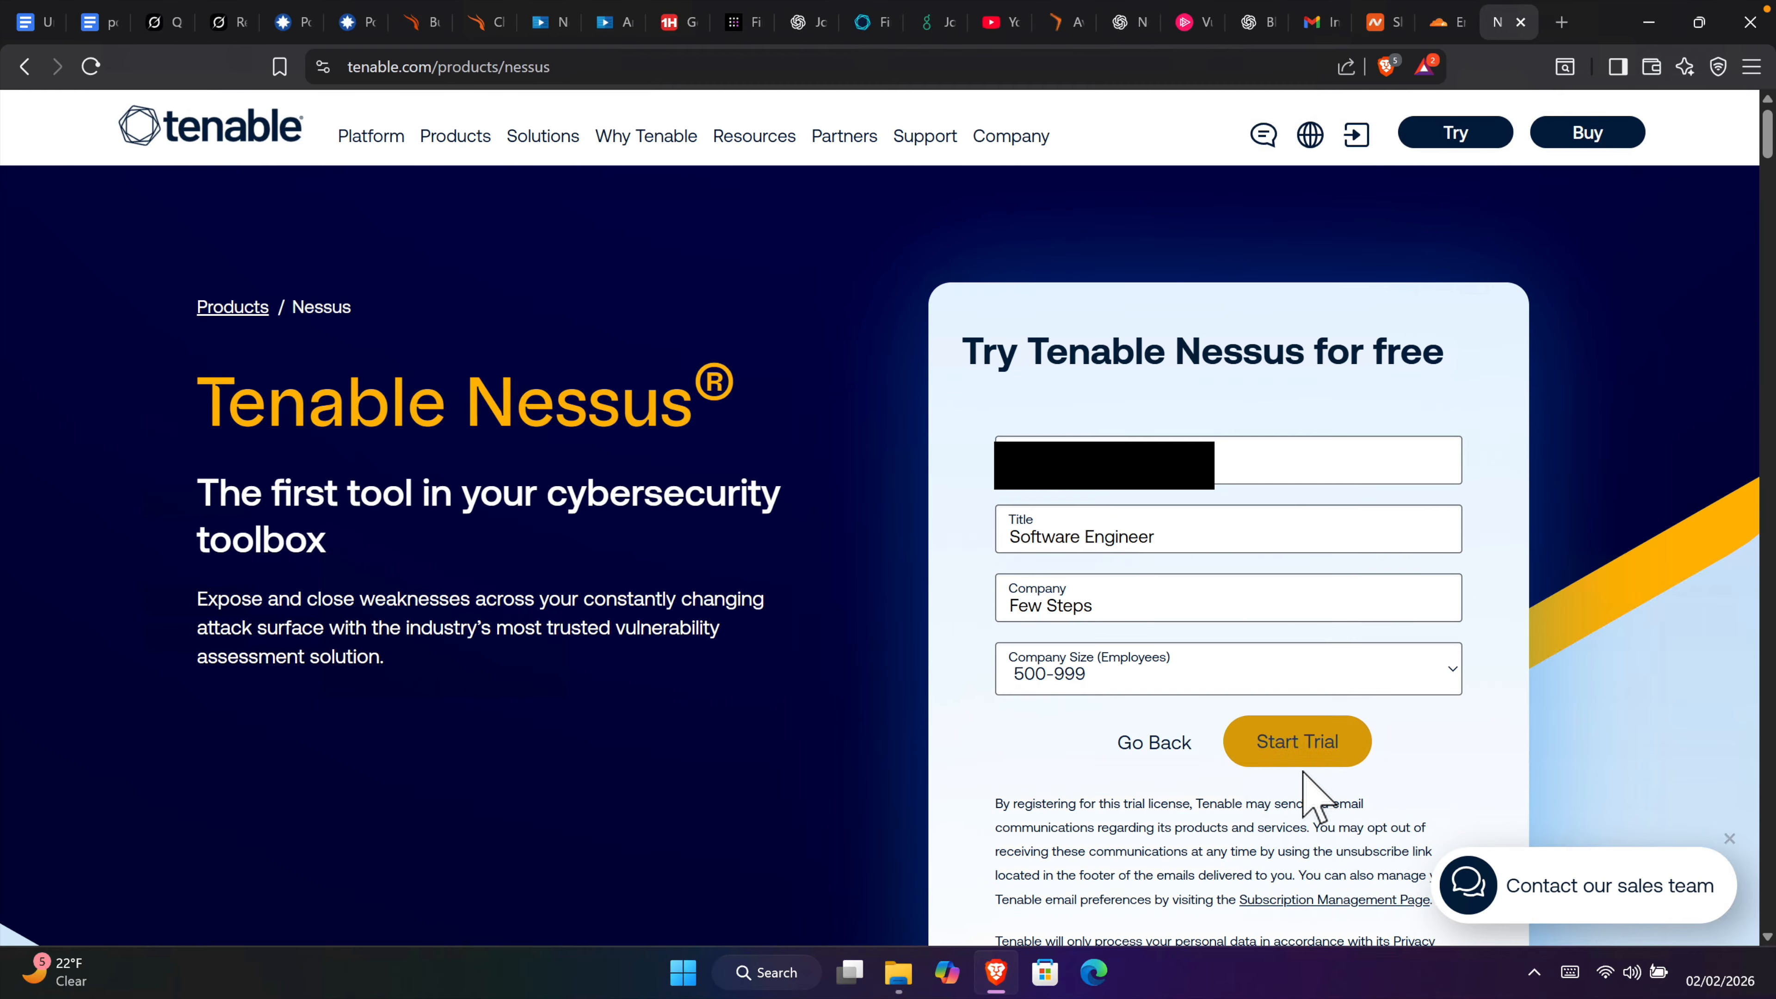
left_click(1290, 732)
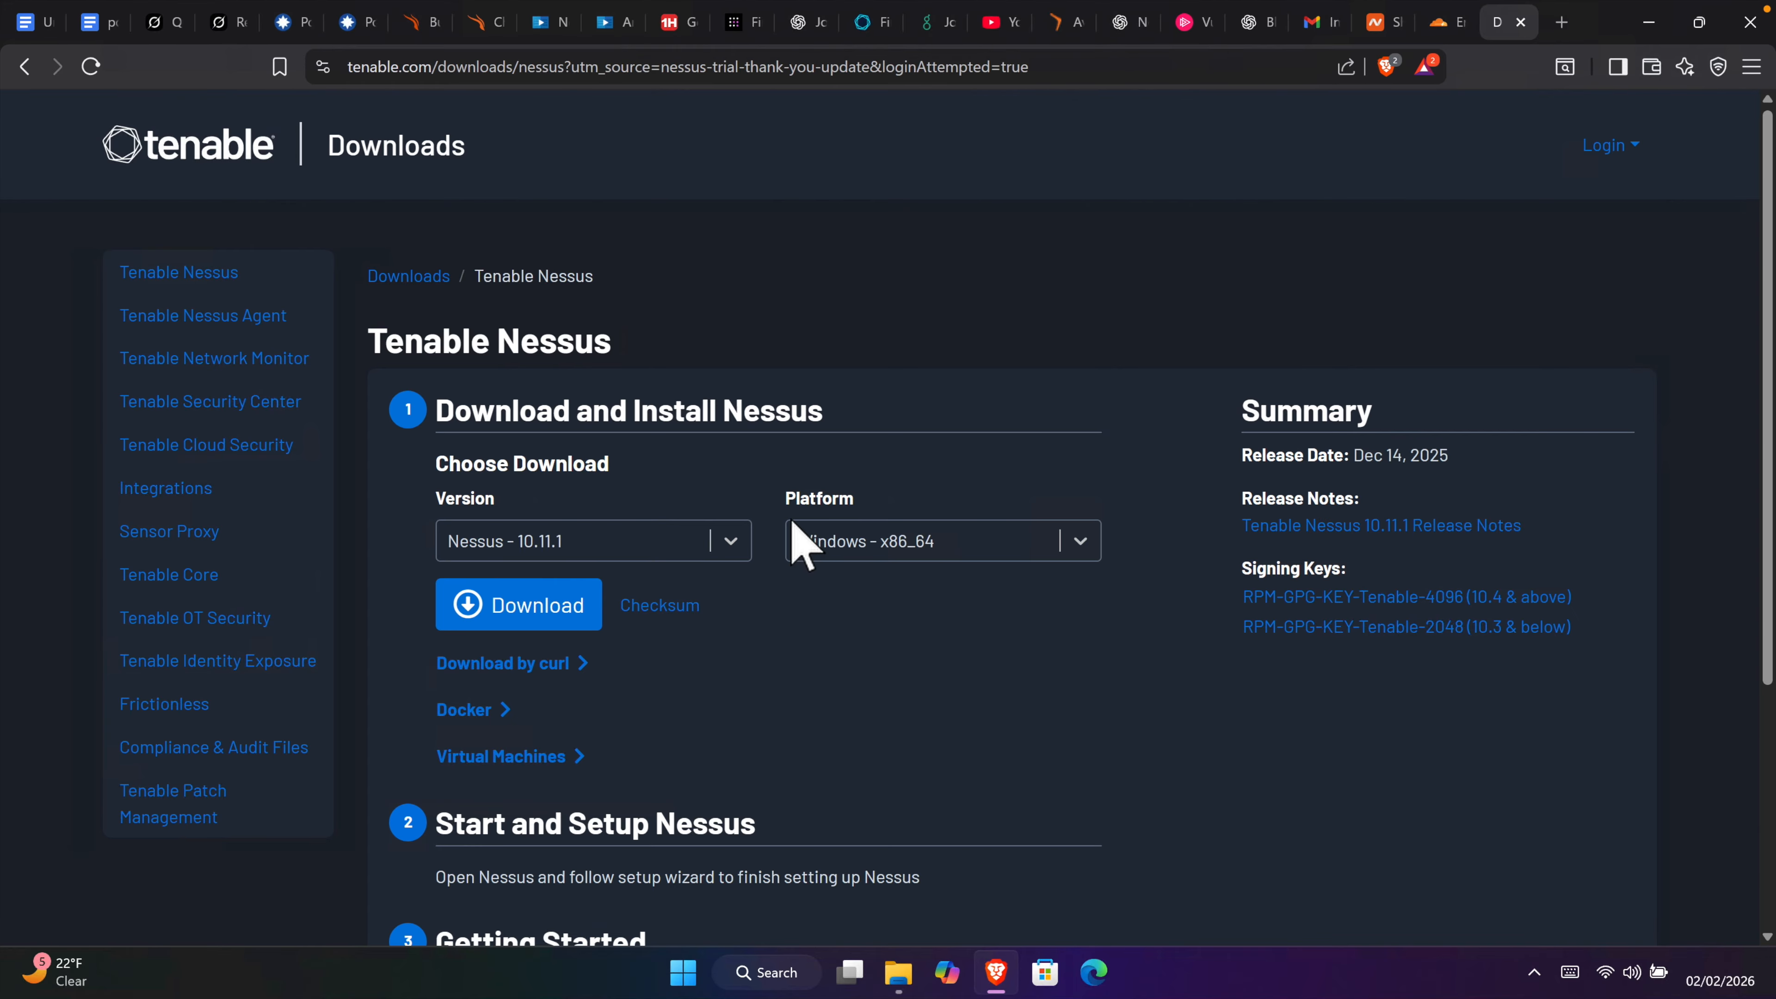
left_click(1082, 543)
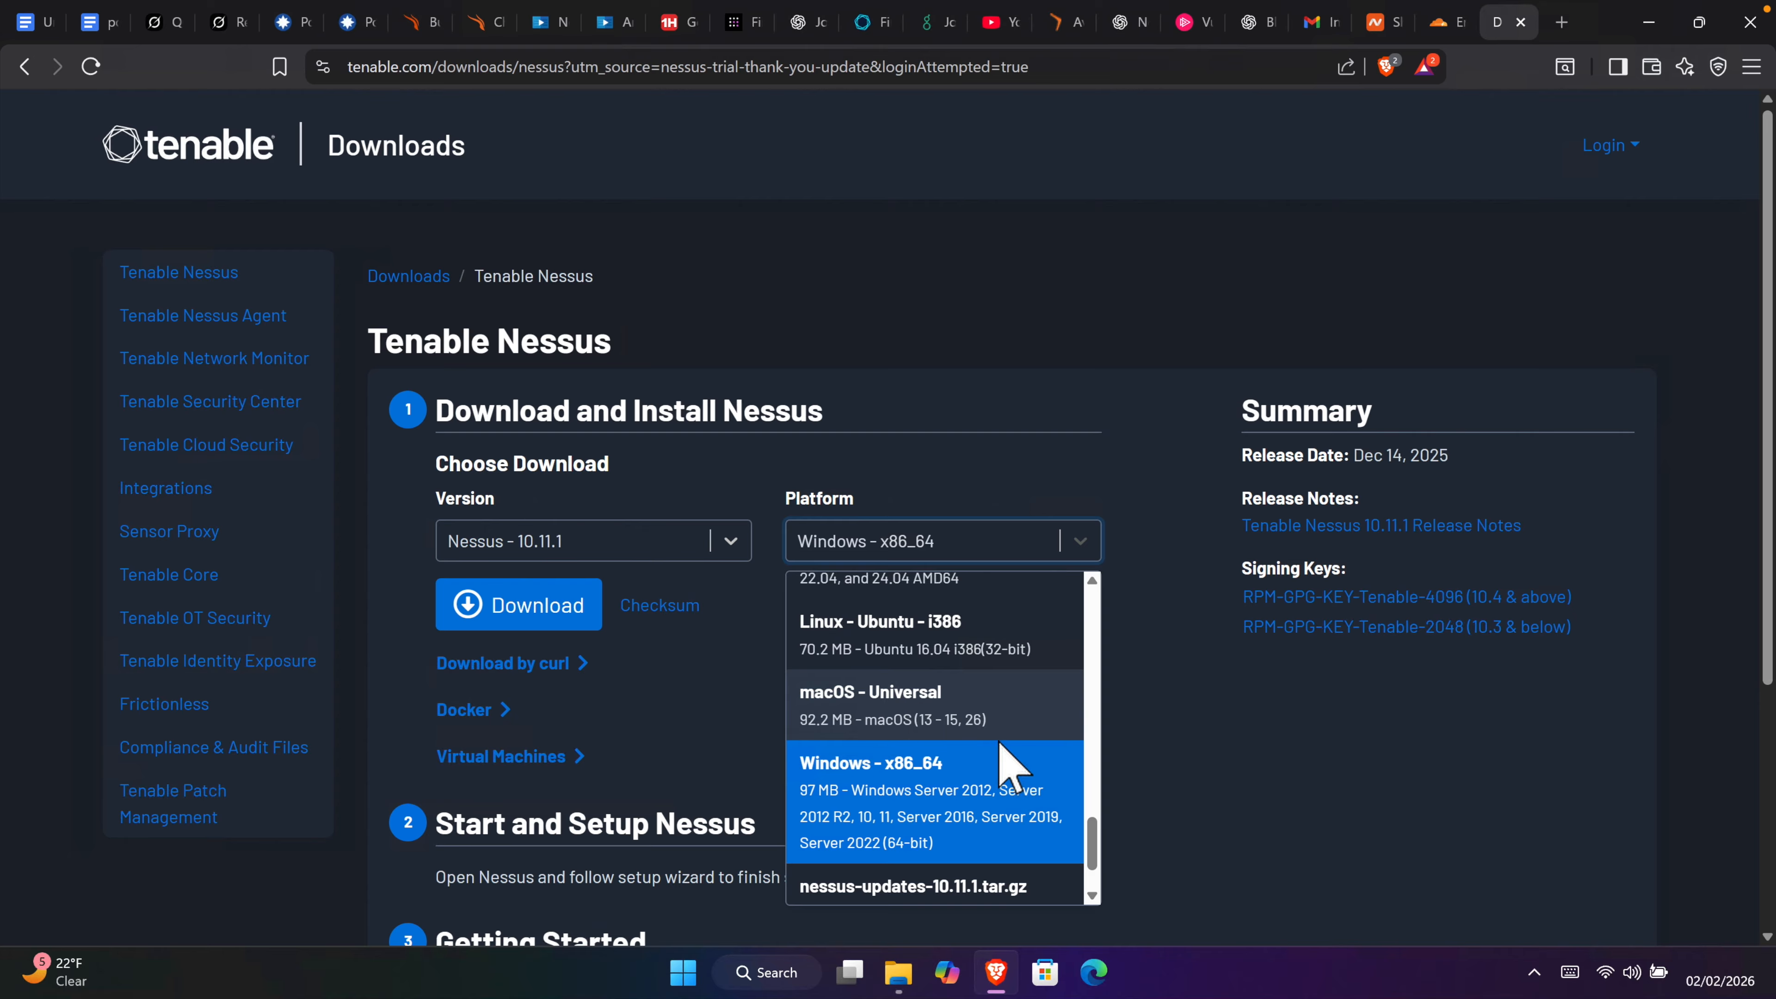
scroll(983, 781, "down", 1)
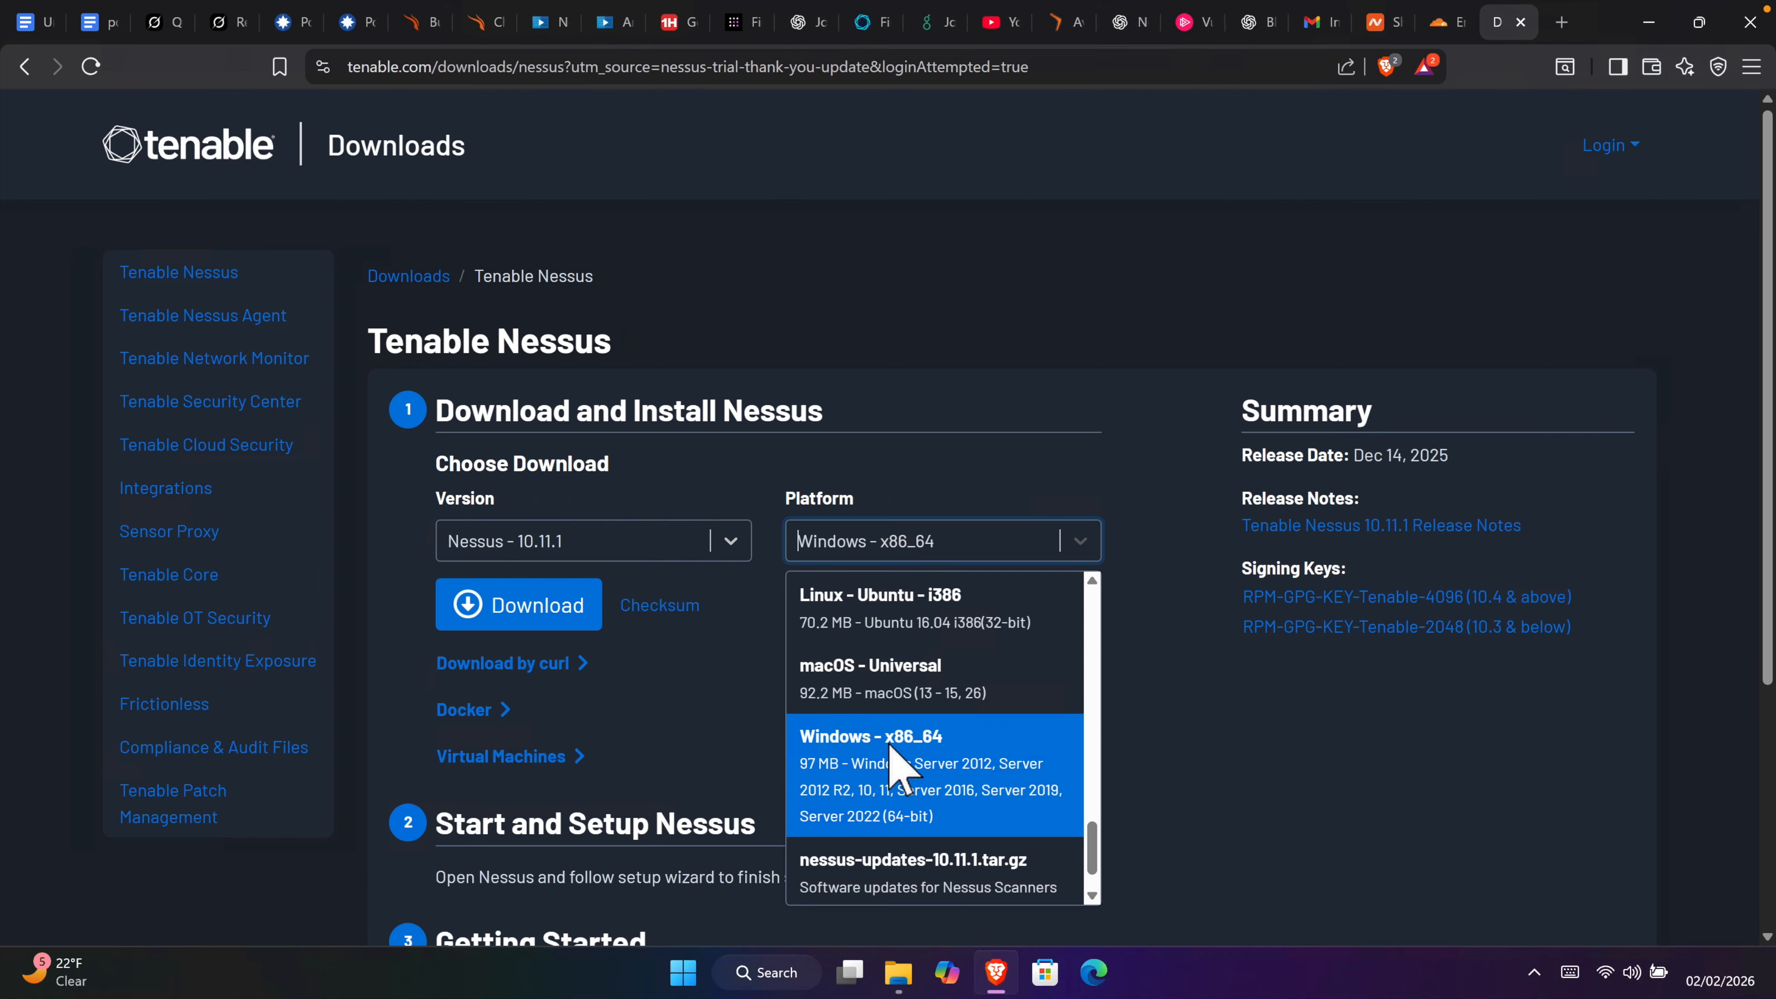
left_click(894, 768)
left_click(730, 549)
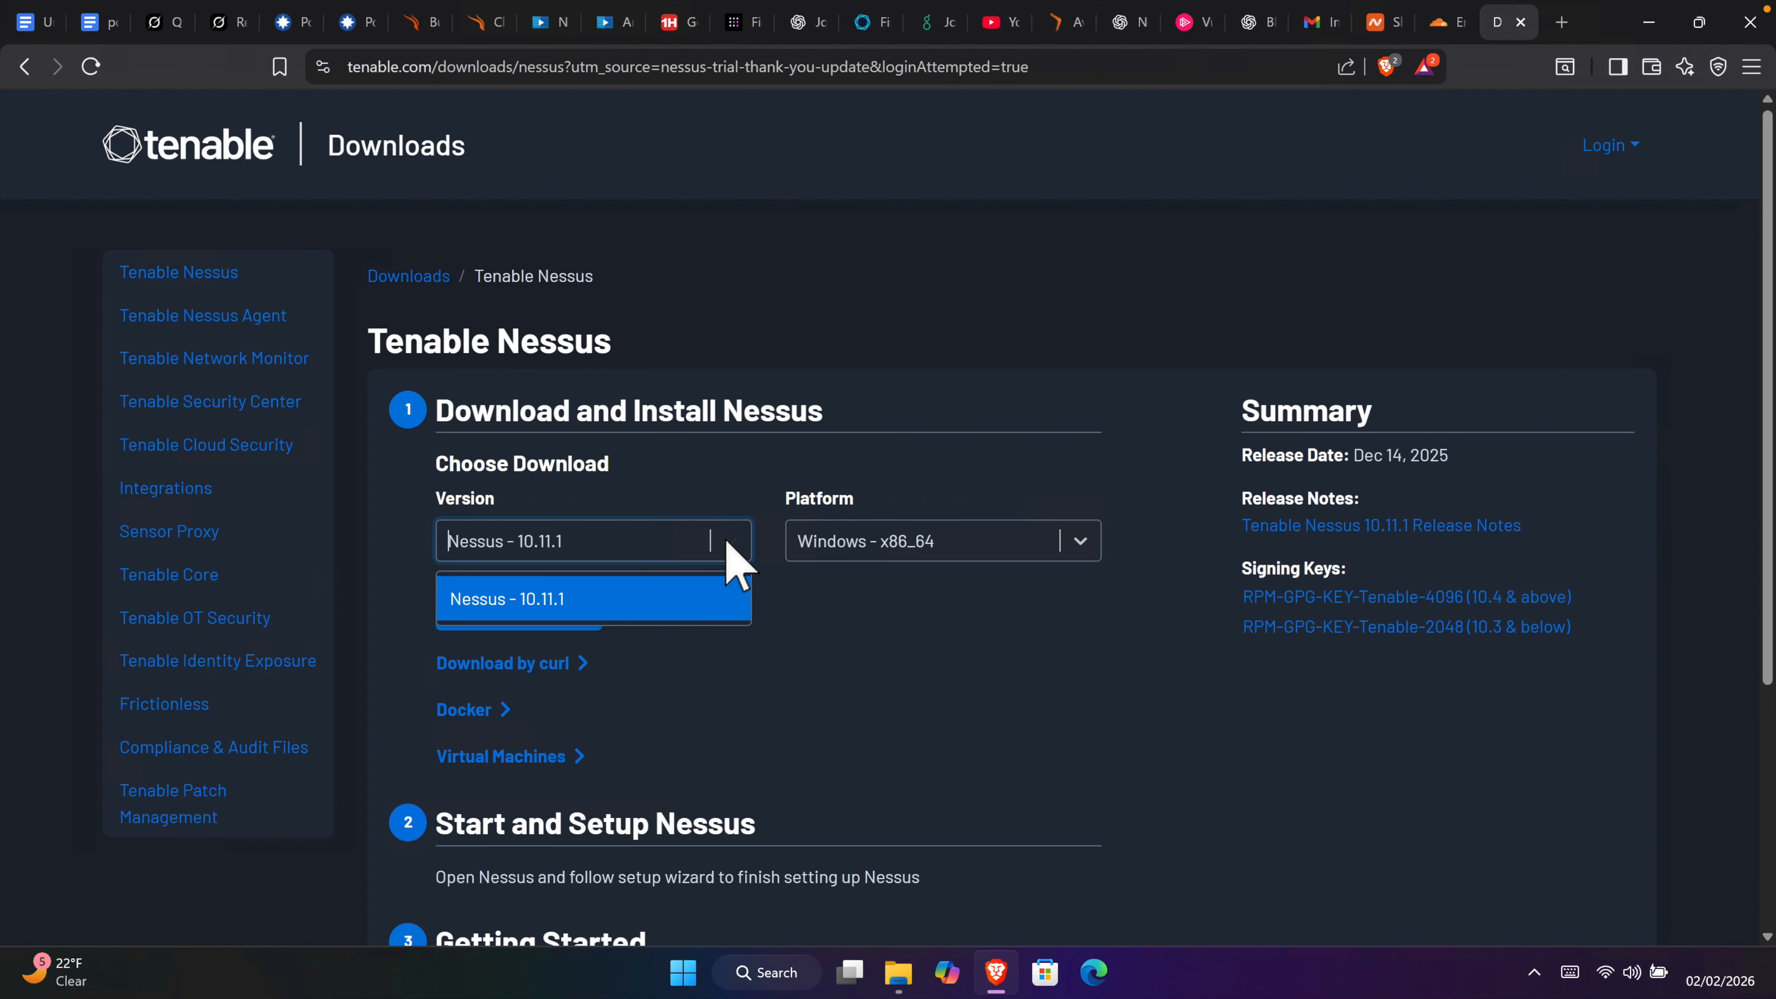
left_click(731, 532)
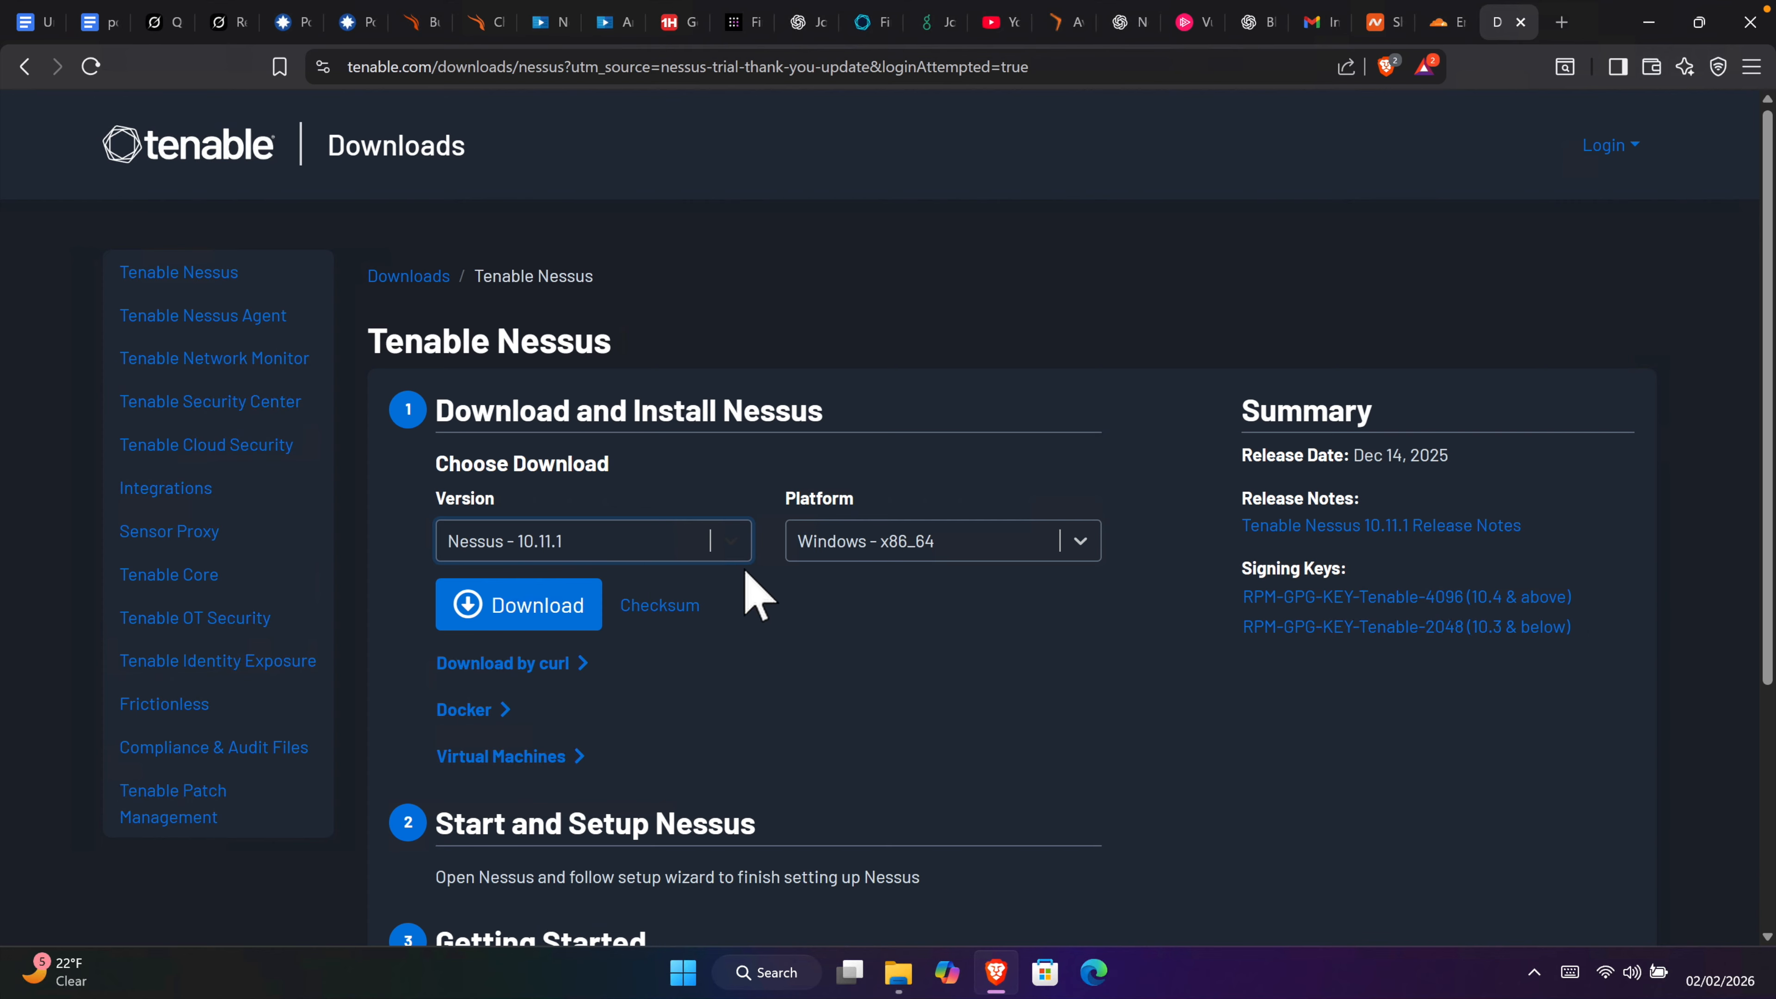
left_click(520, 602)
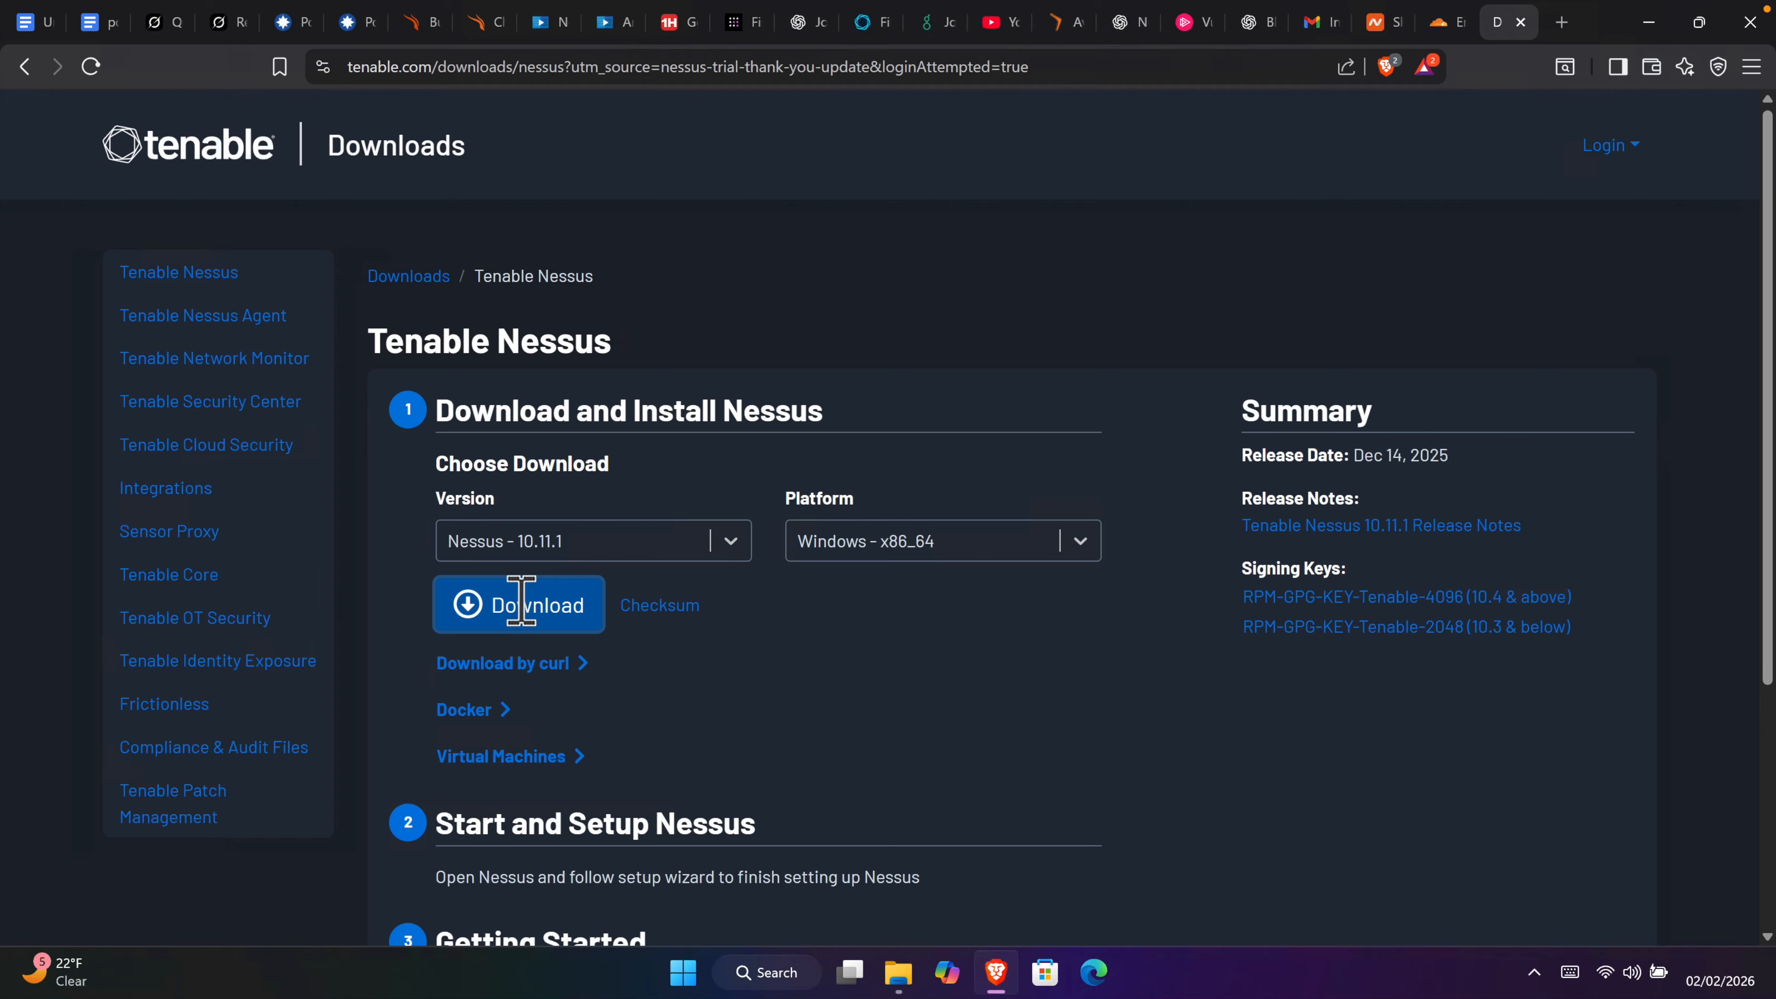
Step: Accept the license, save Nessus-10.11.1-x64.msi to Downloads, and launch the installer
scroll(791, 490, "down", 15)
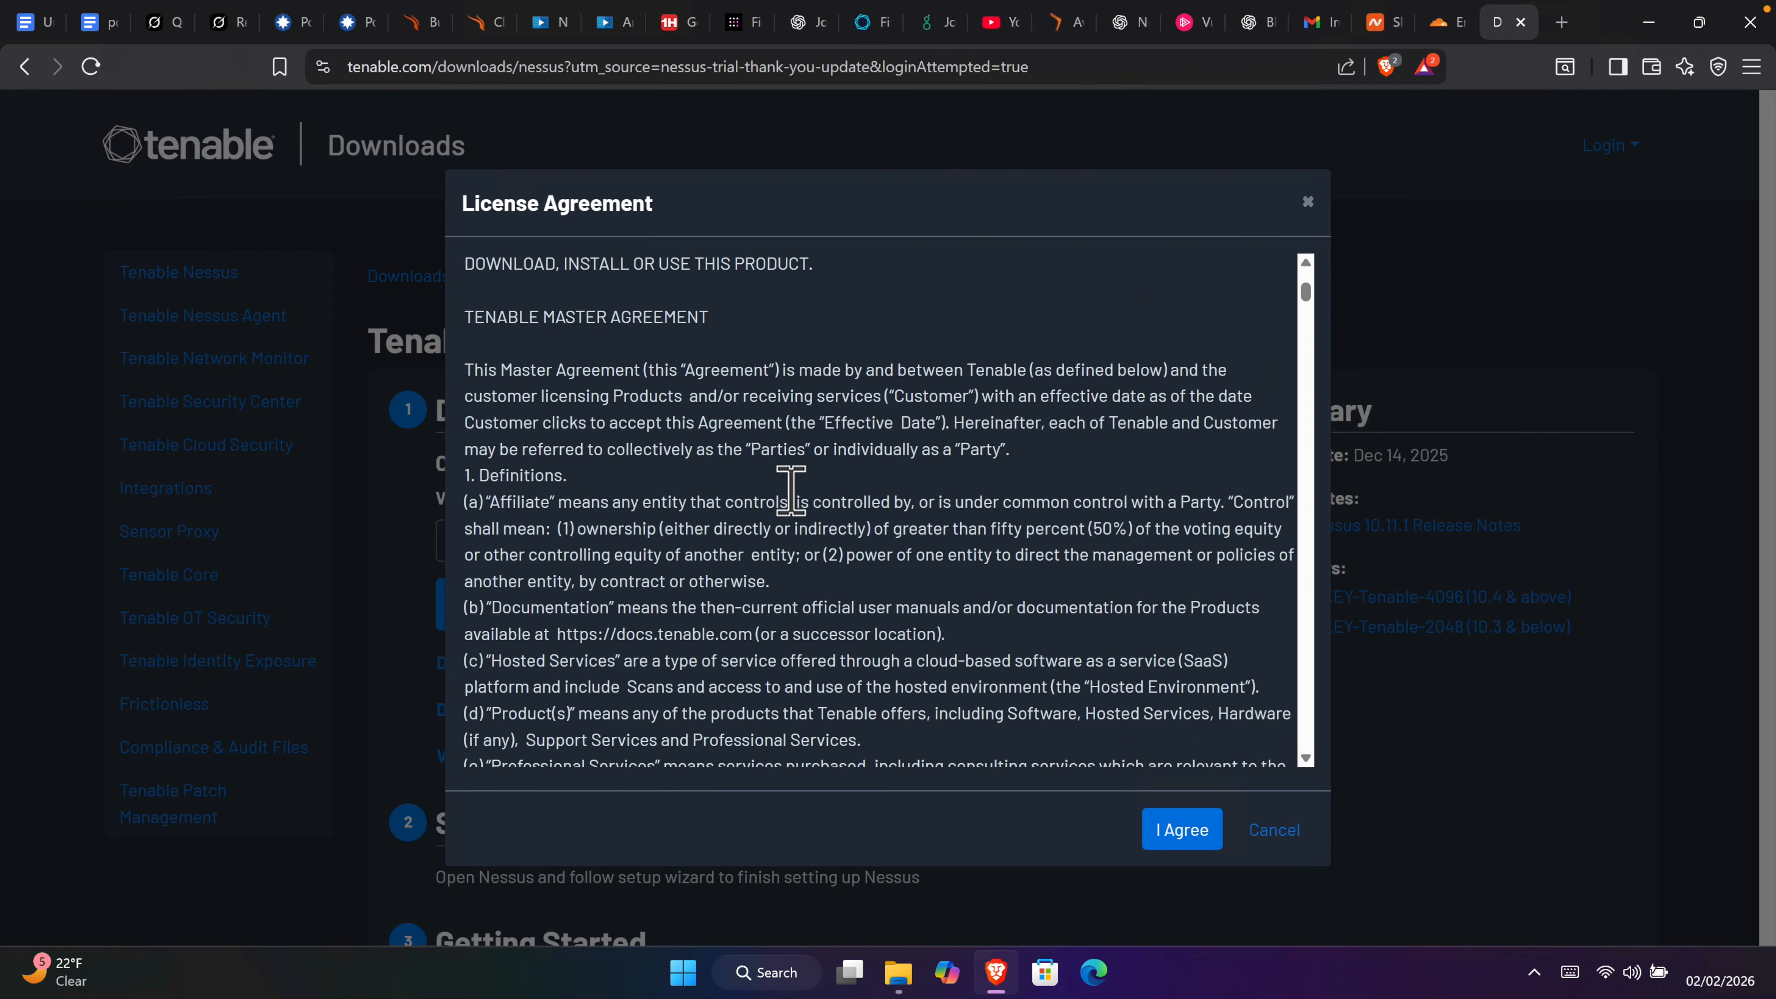
scroll(791, 490, "down", 10)
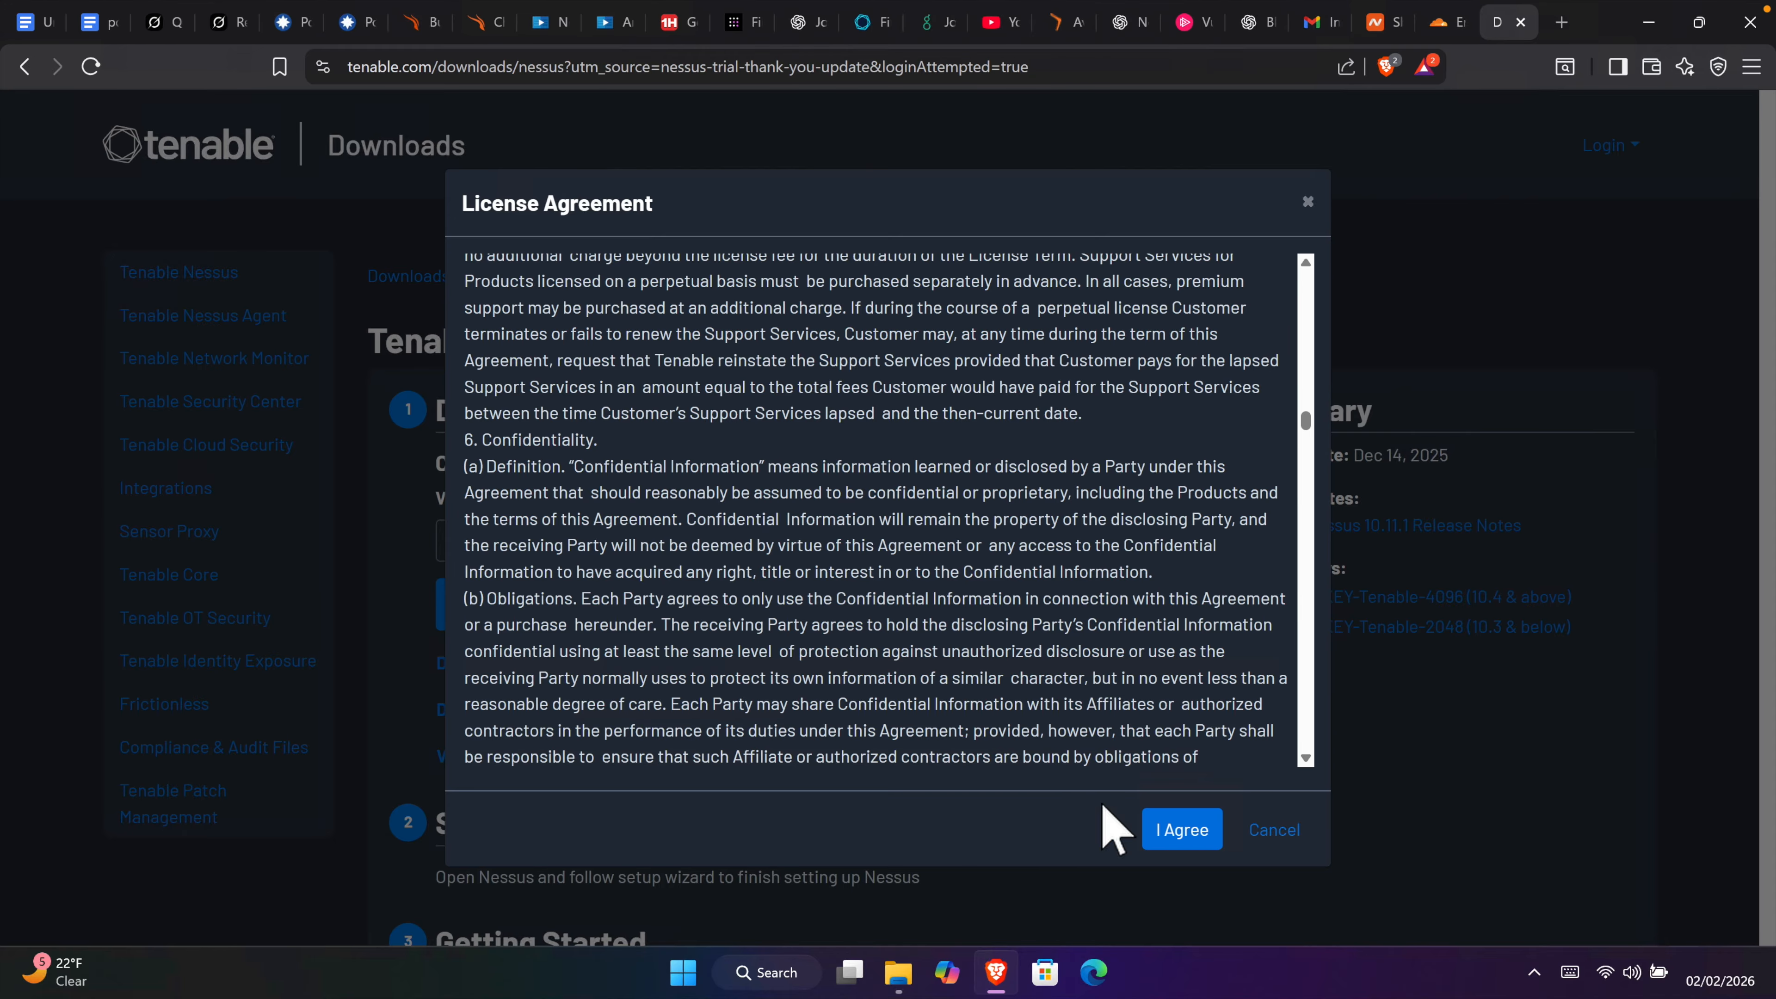
left_click(1184, 831)
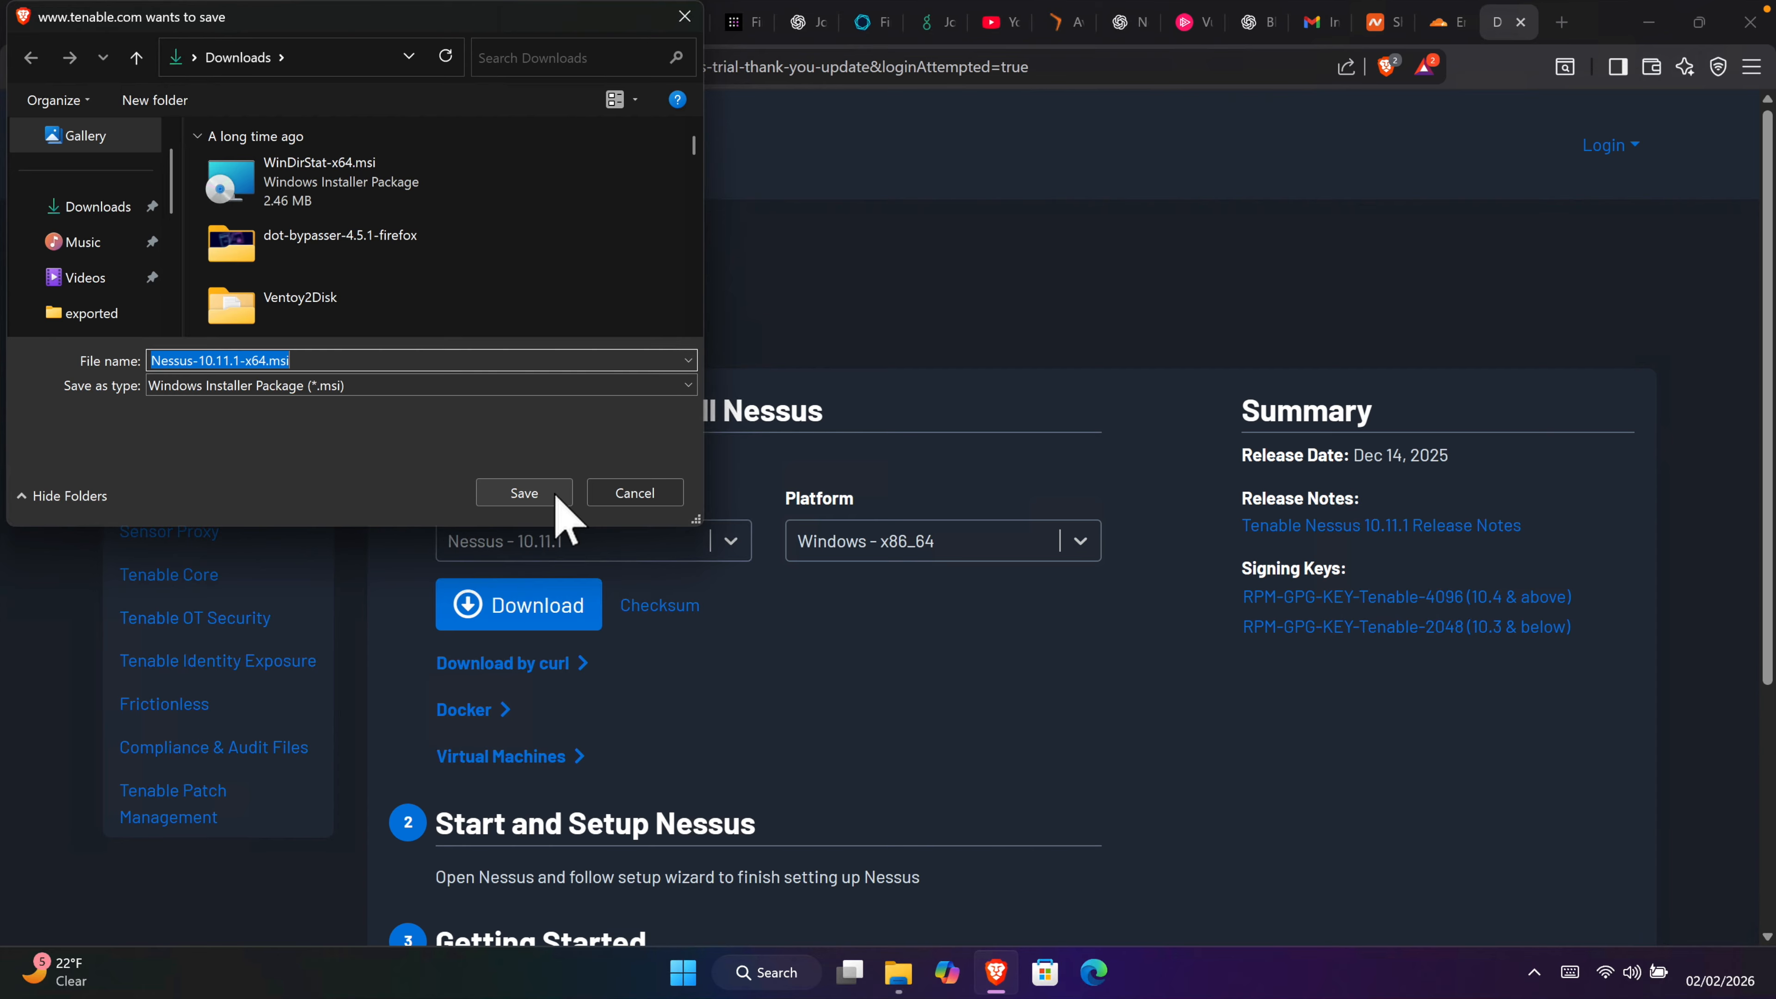
left_click(523, 493)
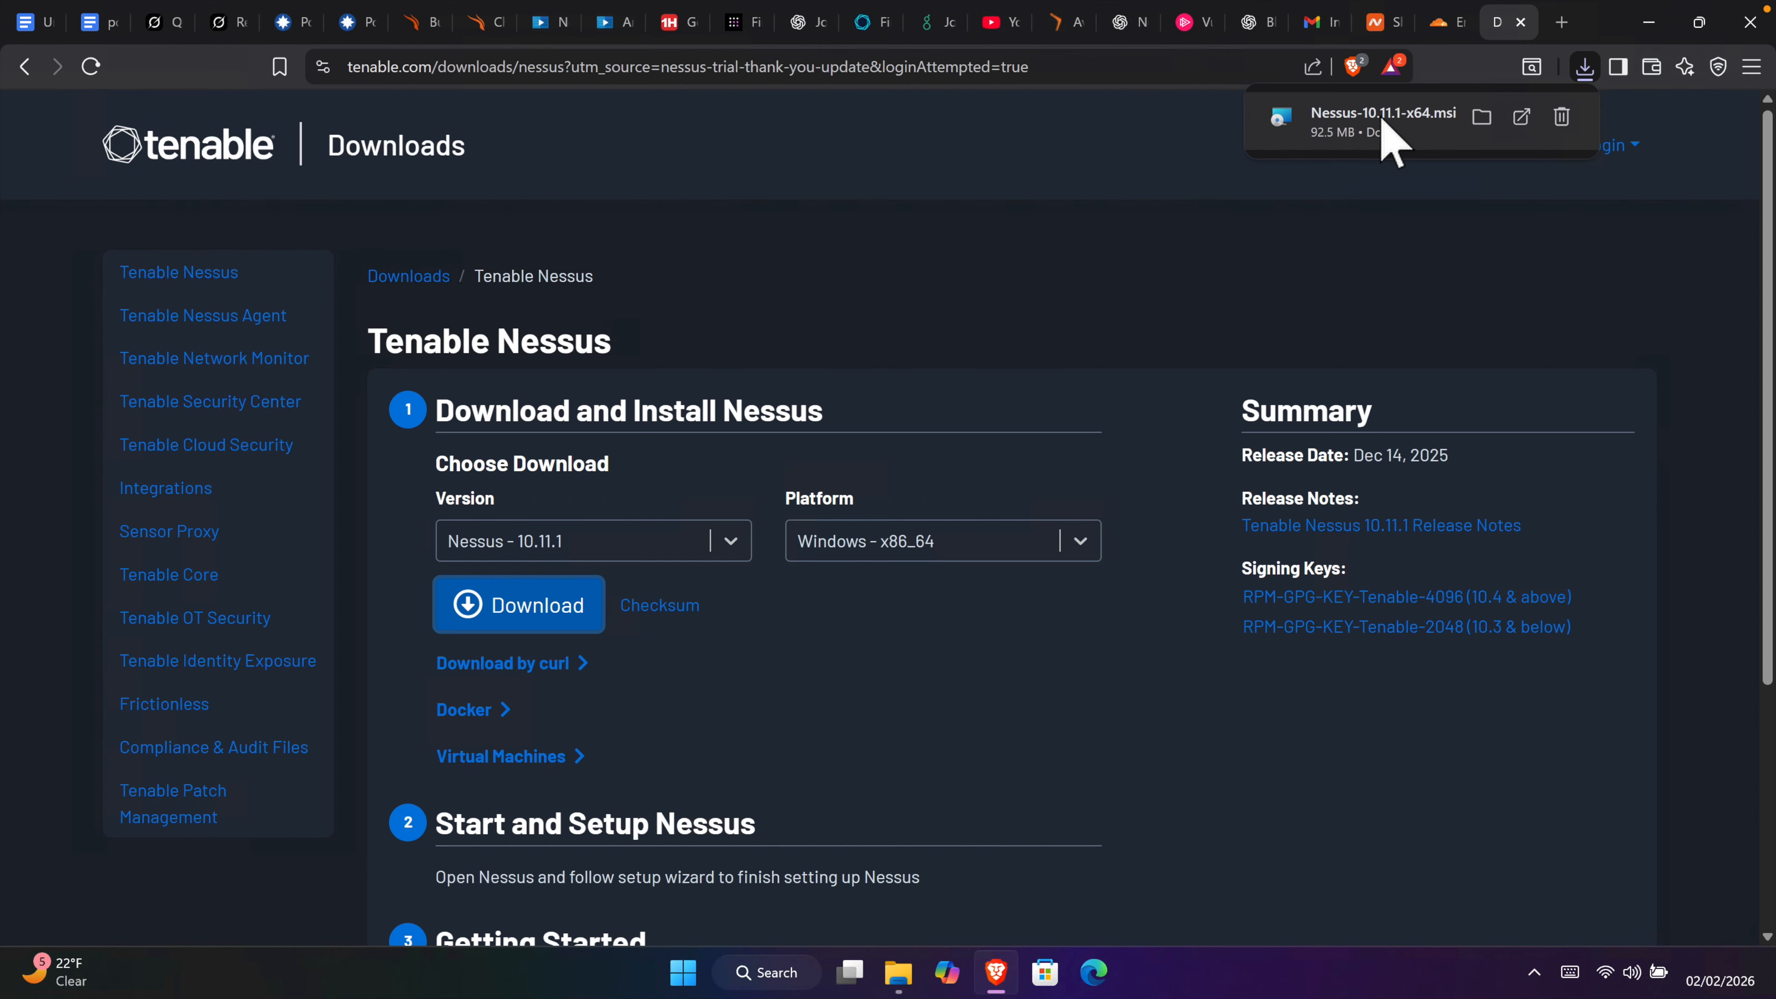
left_click(1369, 121)
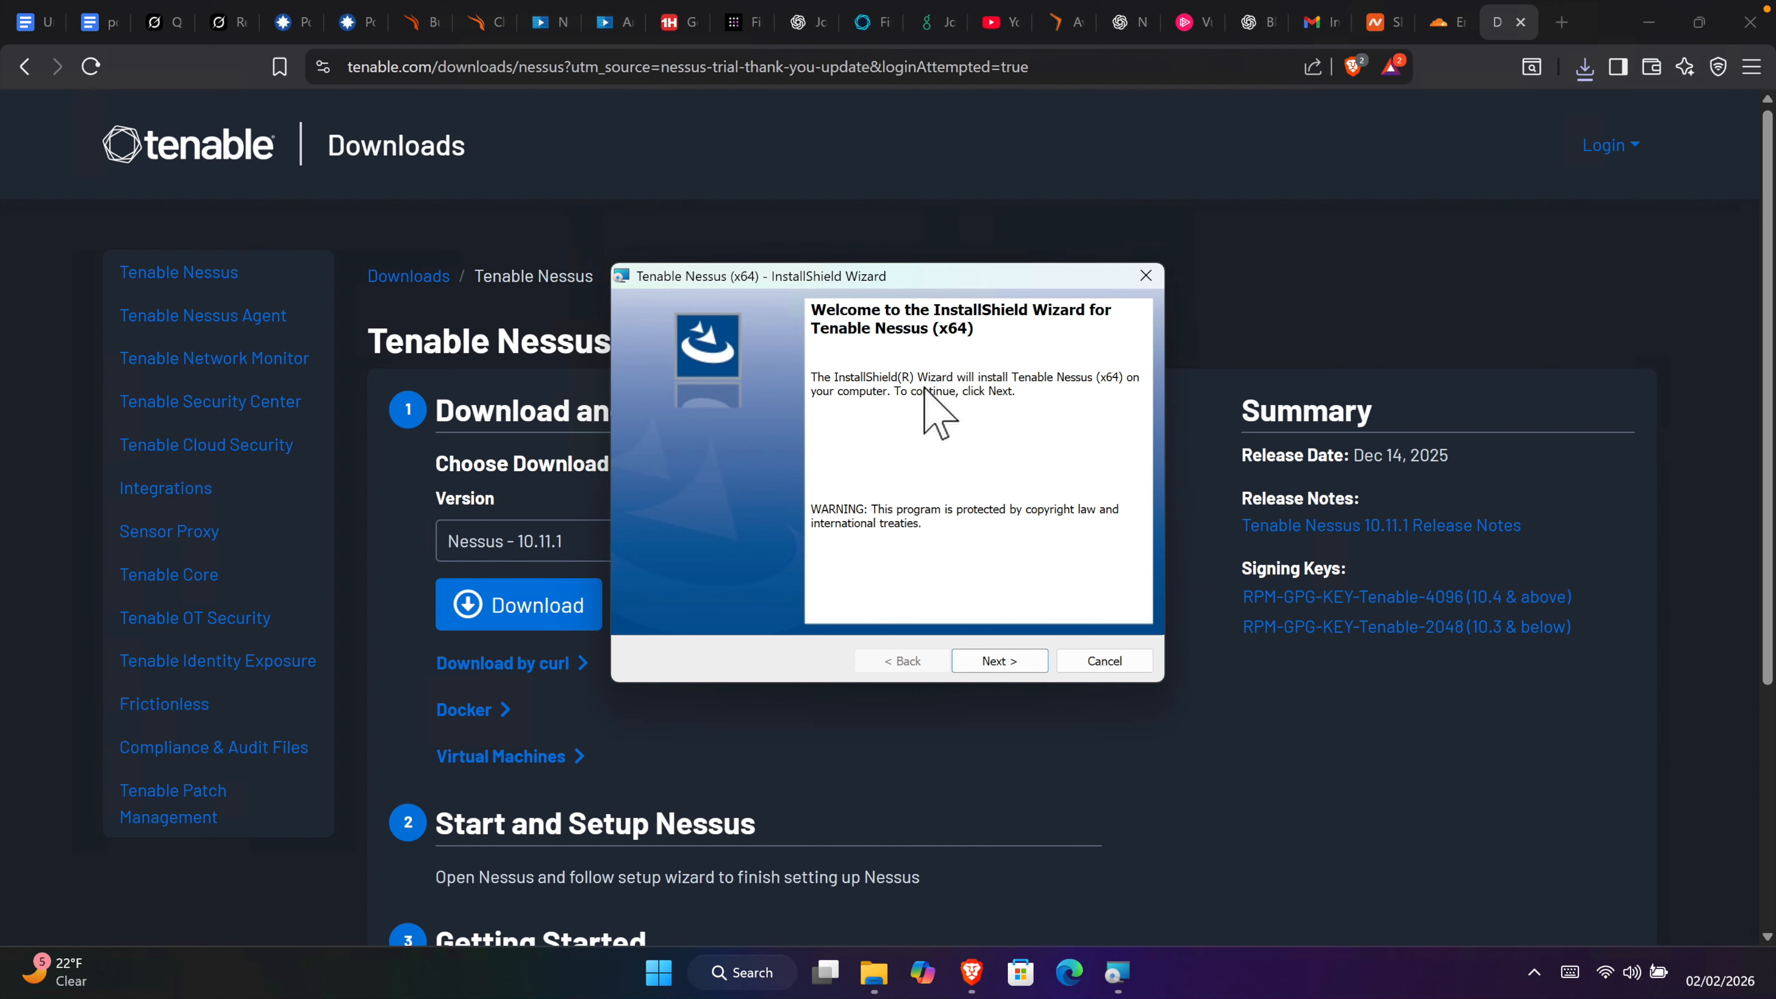
Step: Accept the Nessus installer licence, keep the default destination folder, and begin installation
left_click(999, 661)
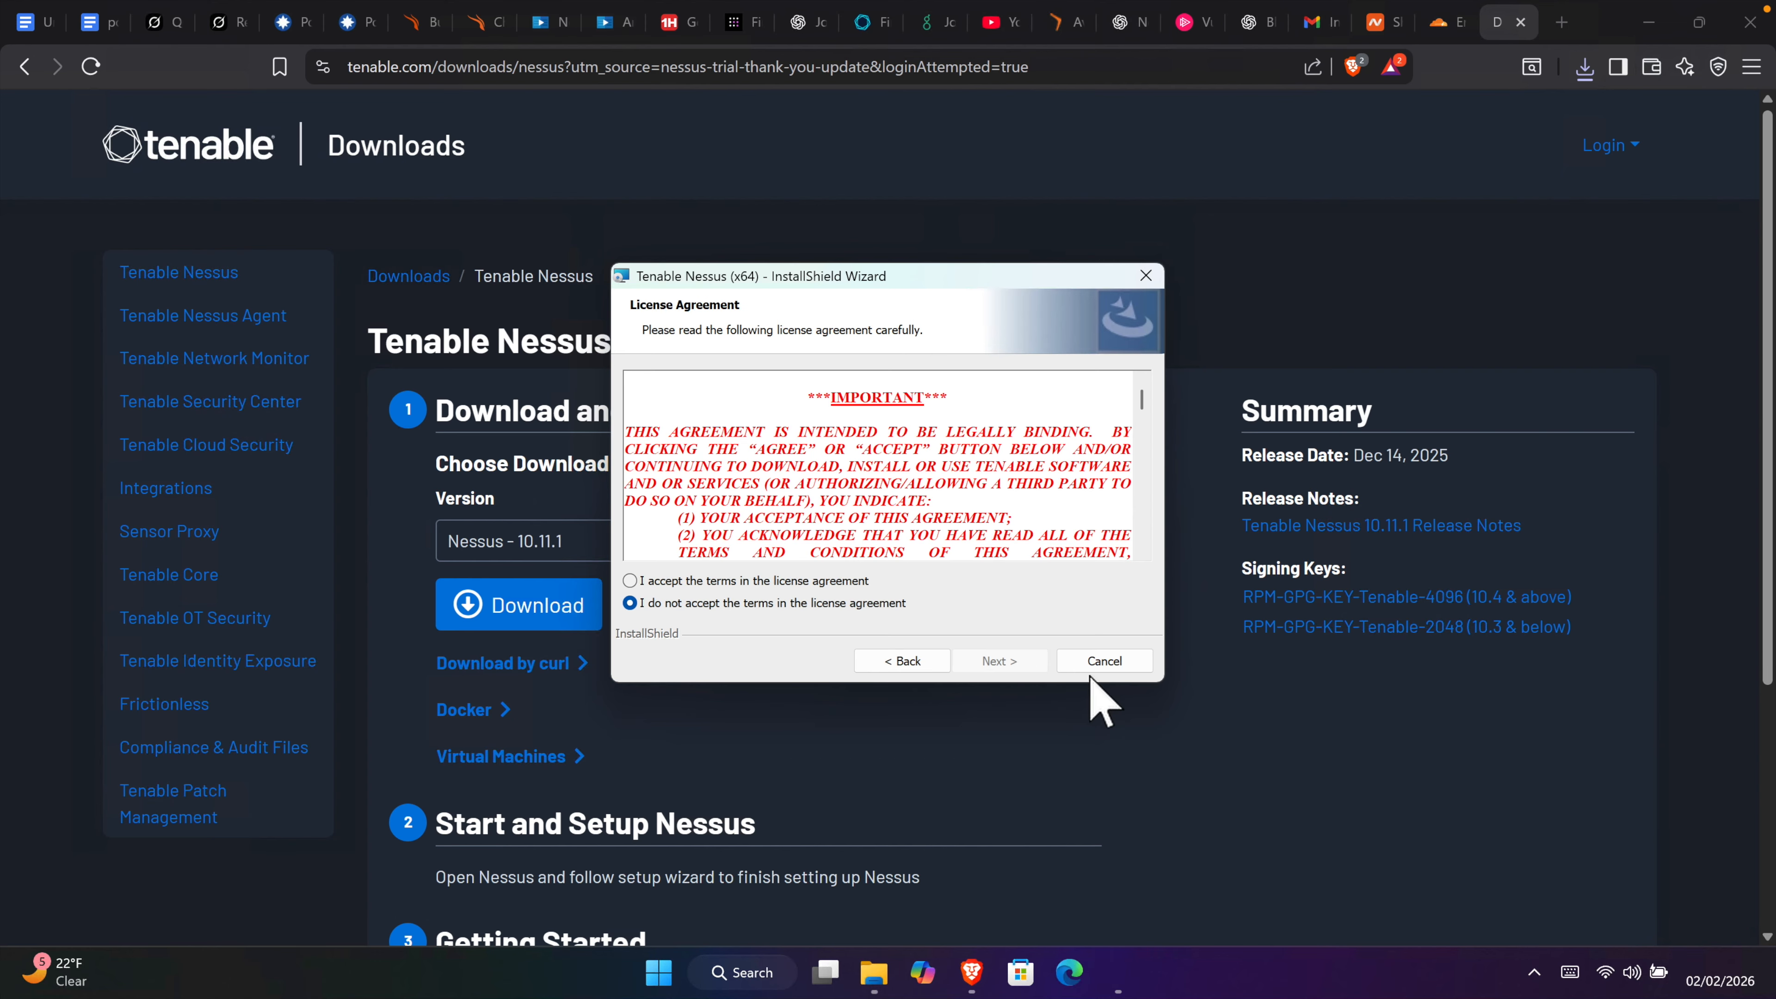
left_click(630, 580)
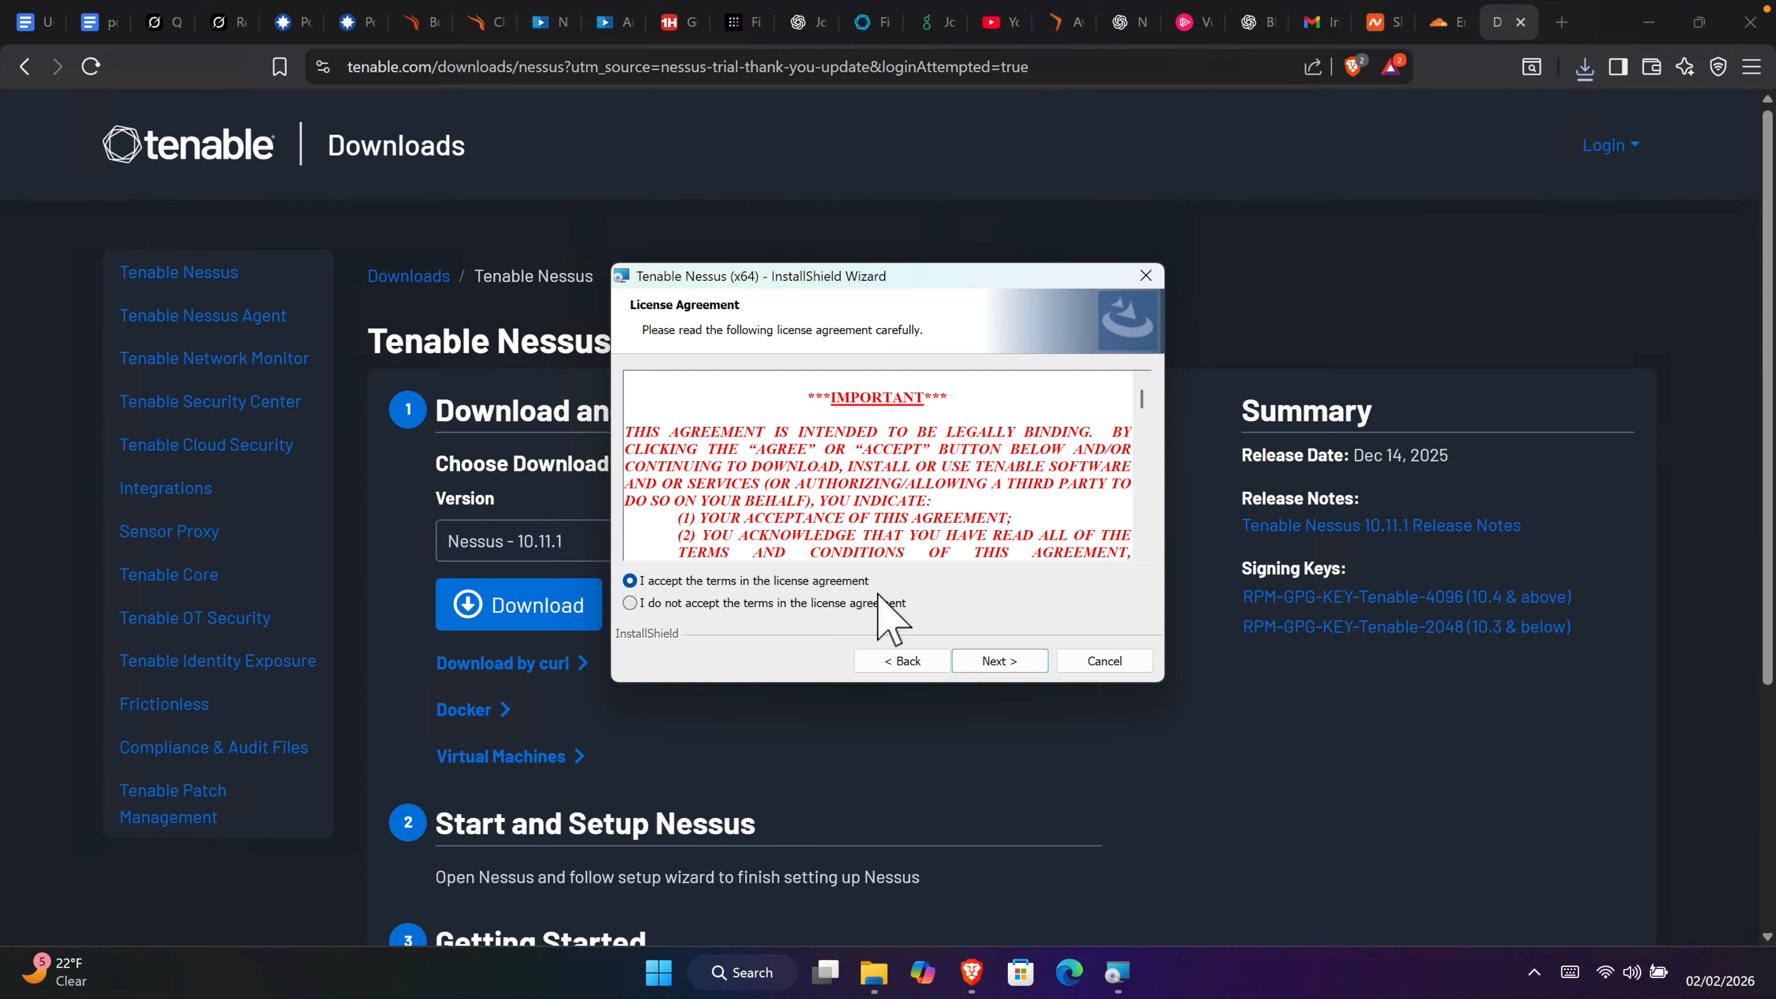
left_click(1007, 665)
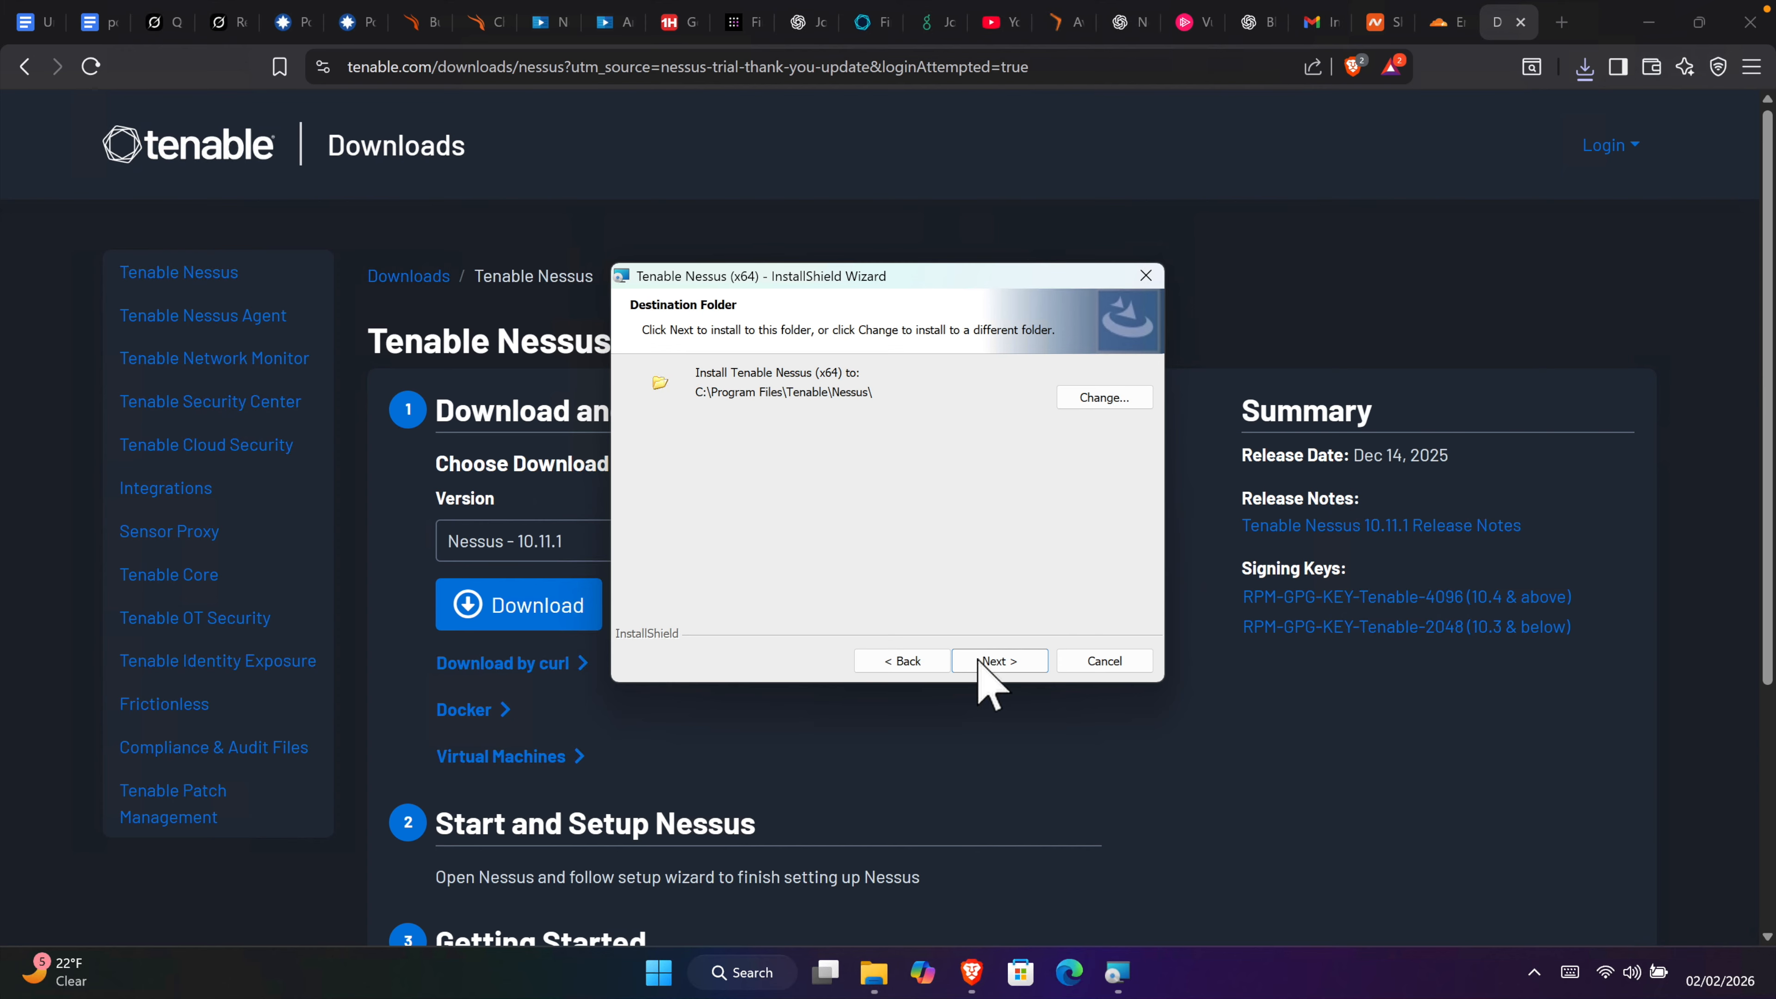
left_click(1013, 665)
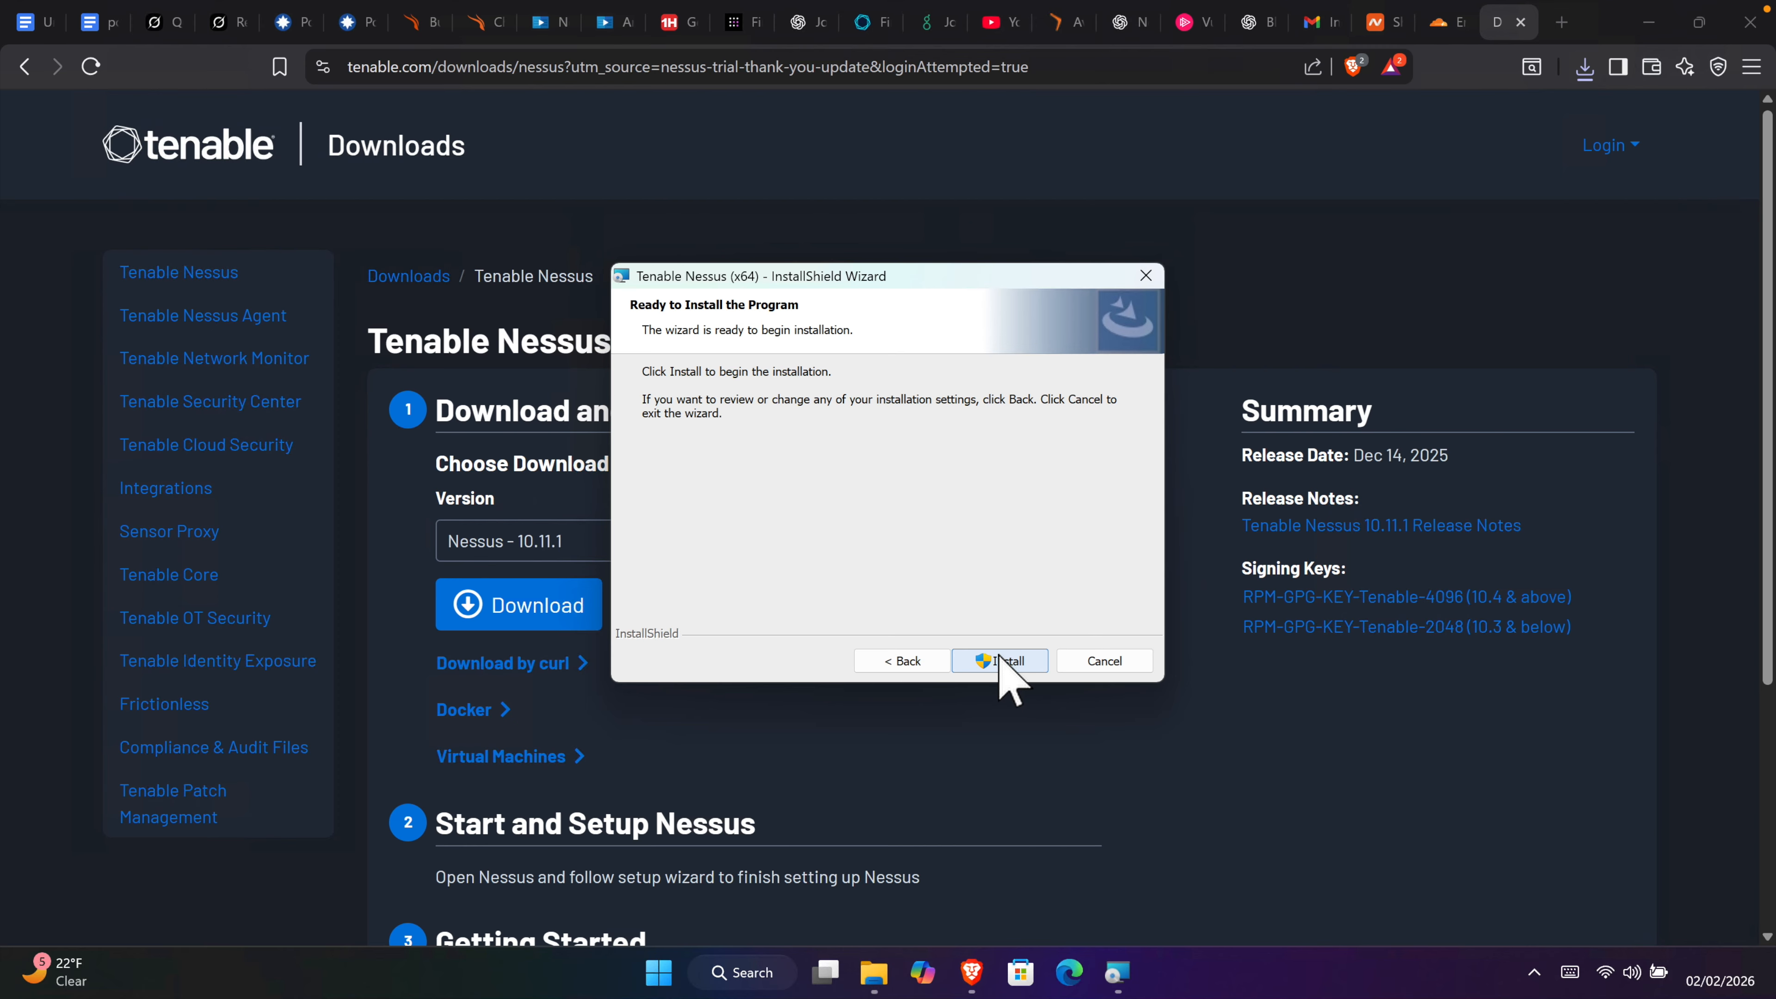
left_click(1015, 662)
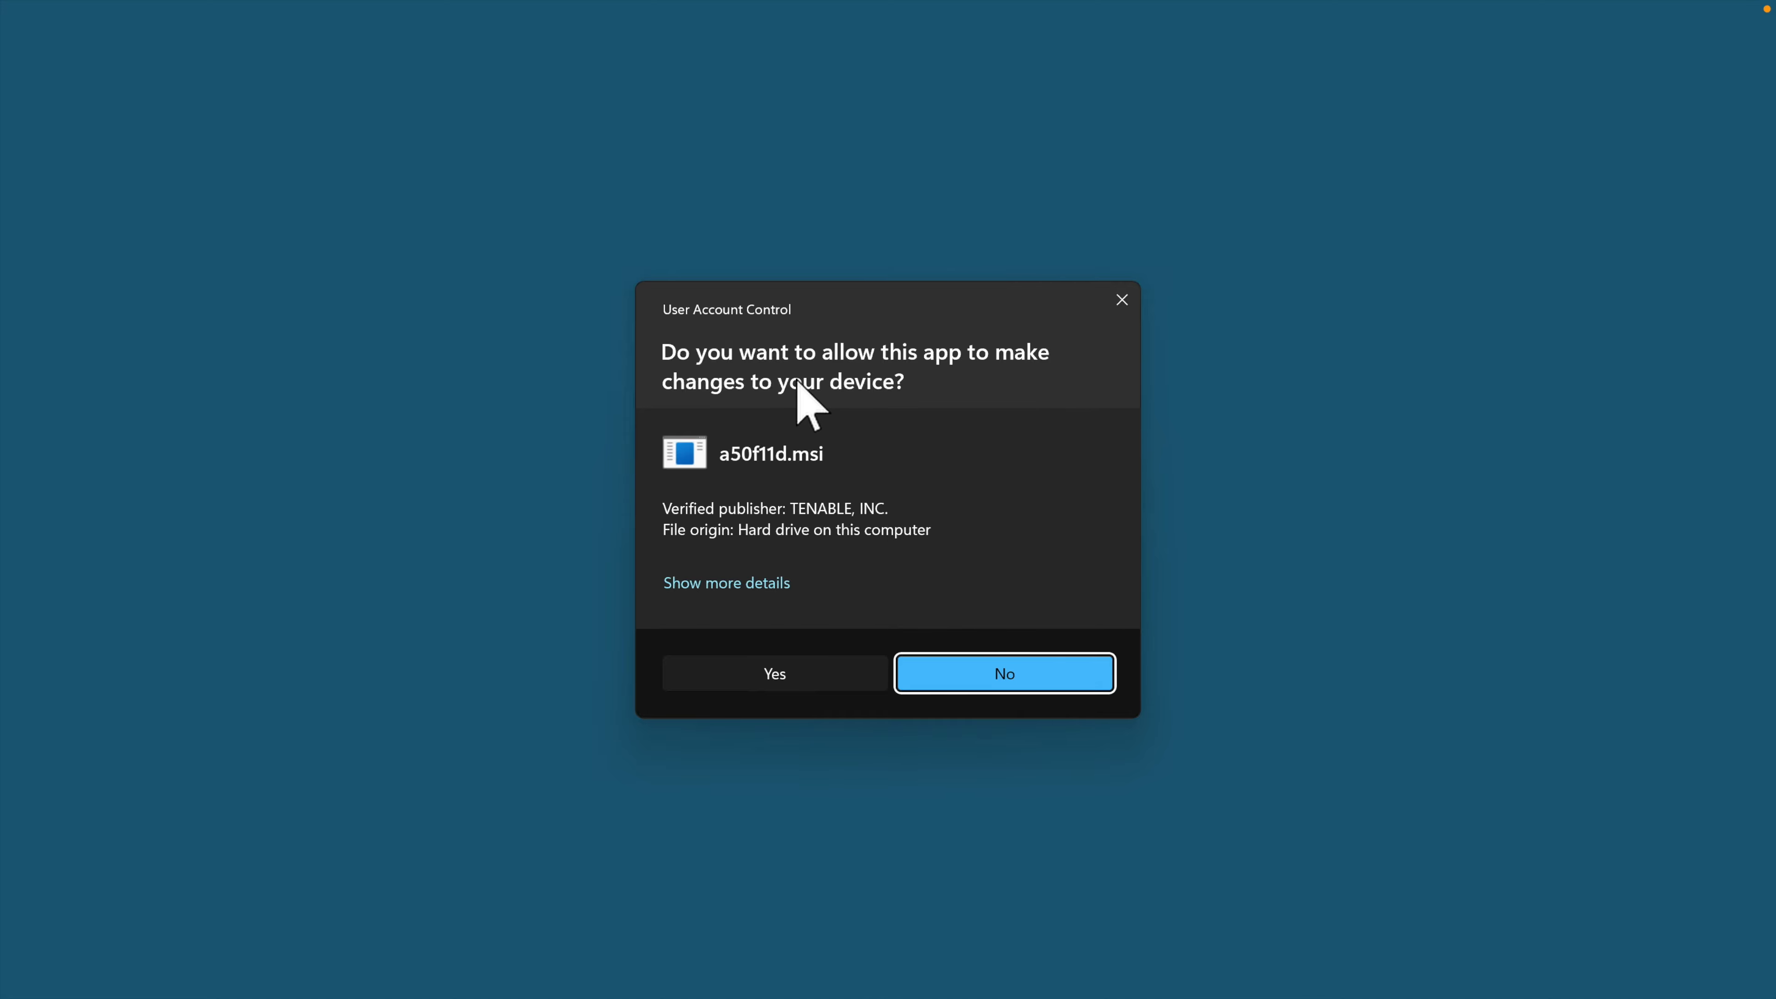
Step: Approve the User Account Control prompt and finish the Nessus installation wizard
left_click(794, 674)
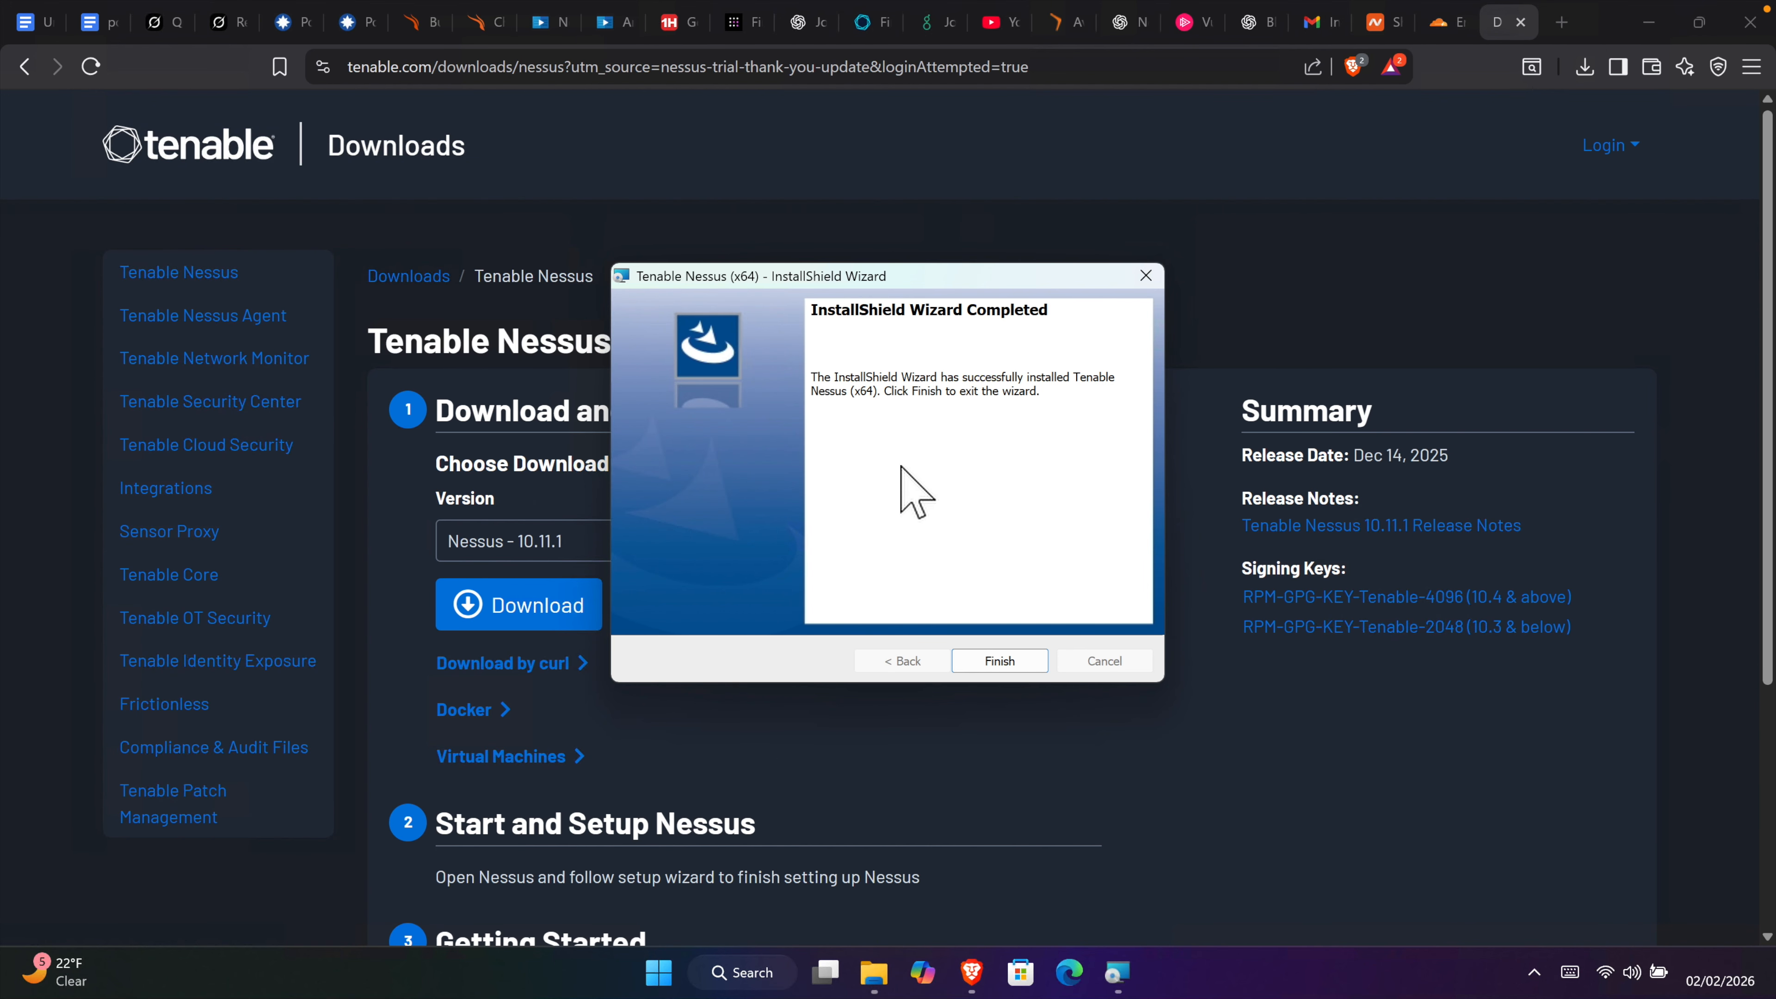
left_click(1004, 660)
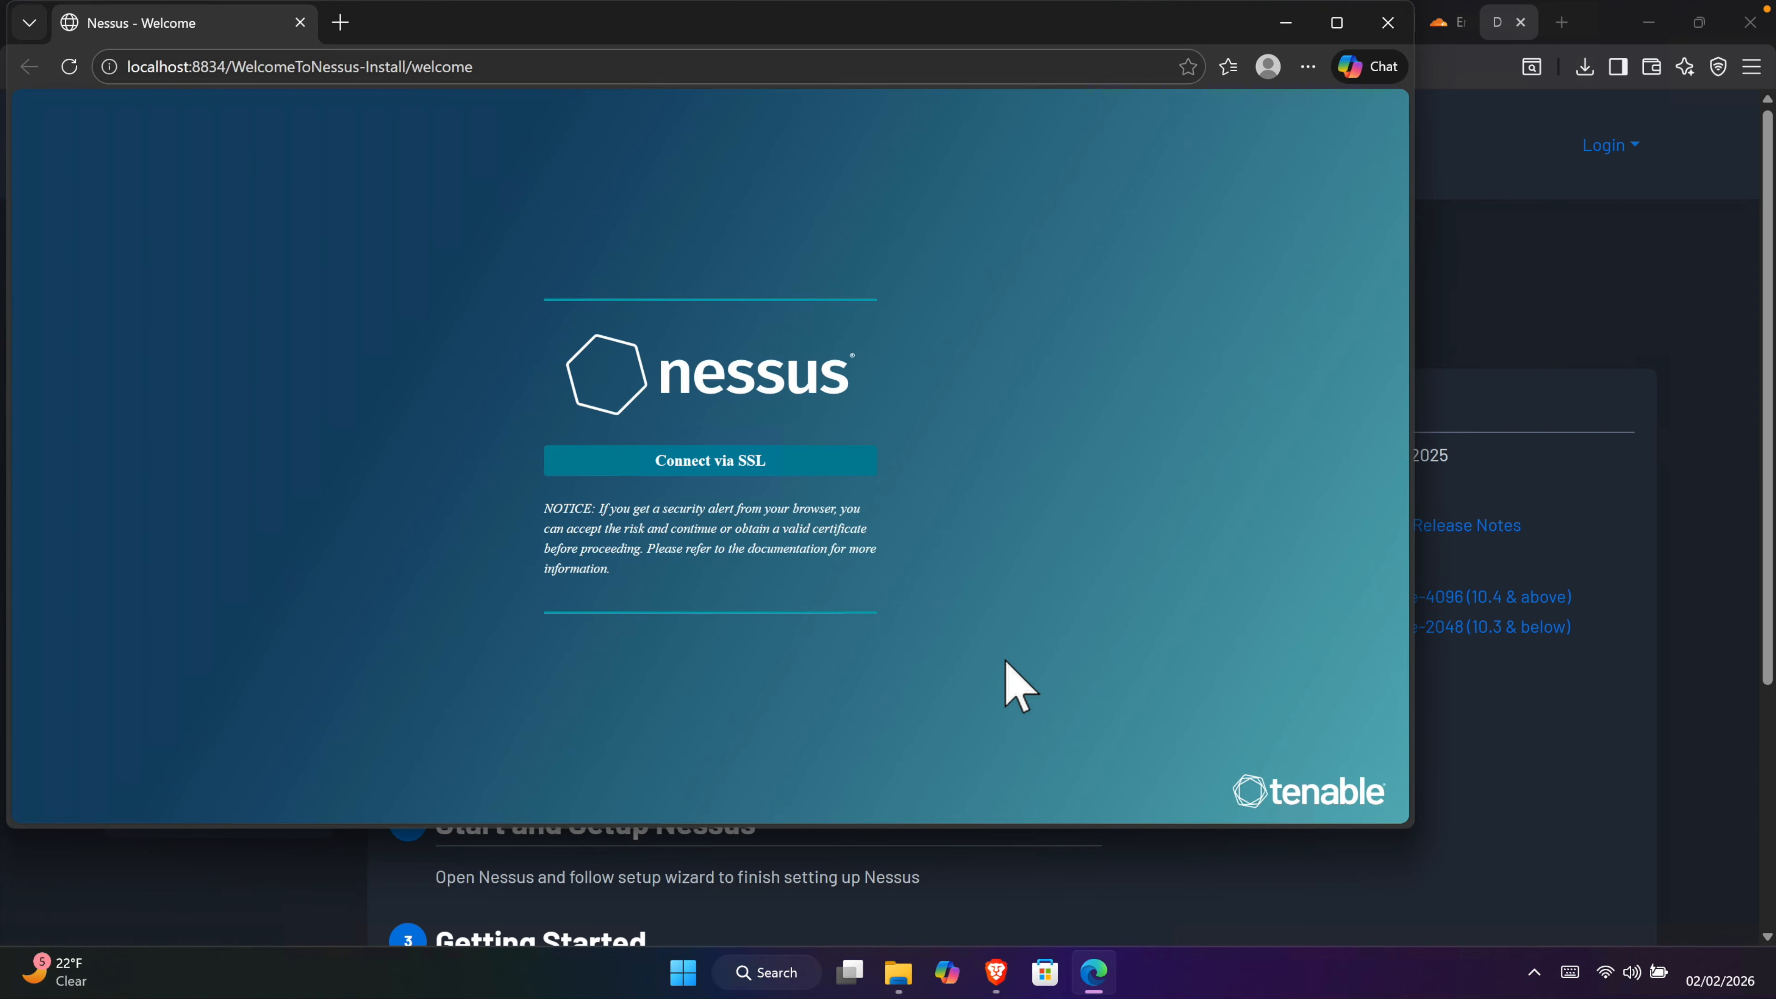
Step: Reposition the Edge window and choose Connect via SSL on the Nessus welcome page
left_click_drag(563, 47, 709, 96)
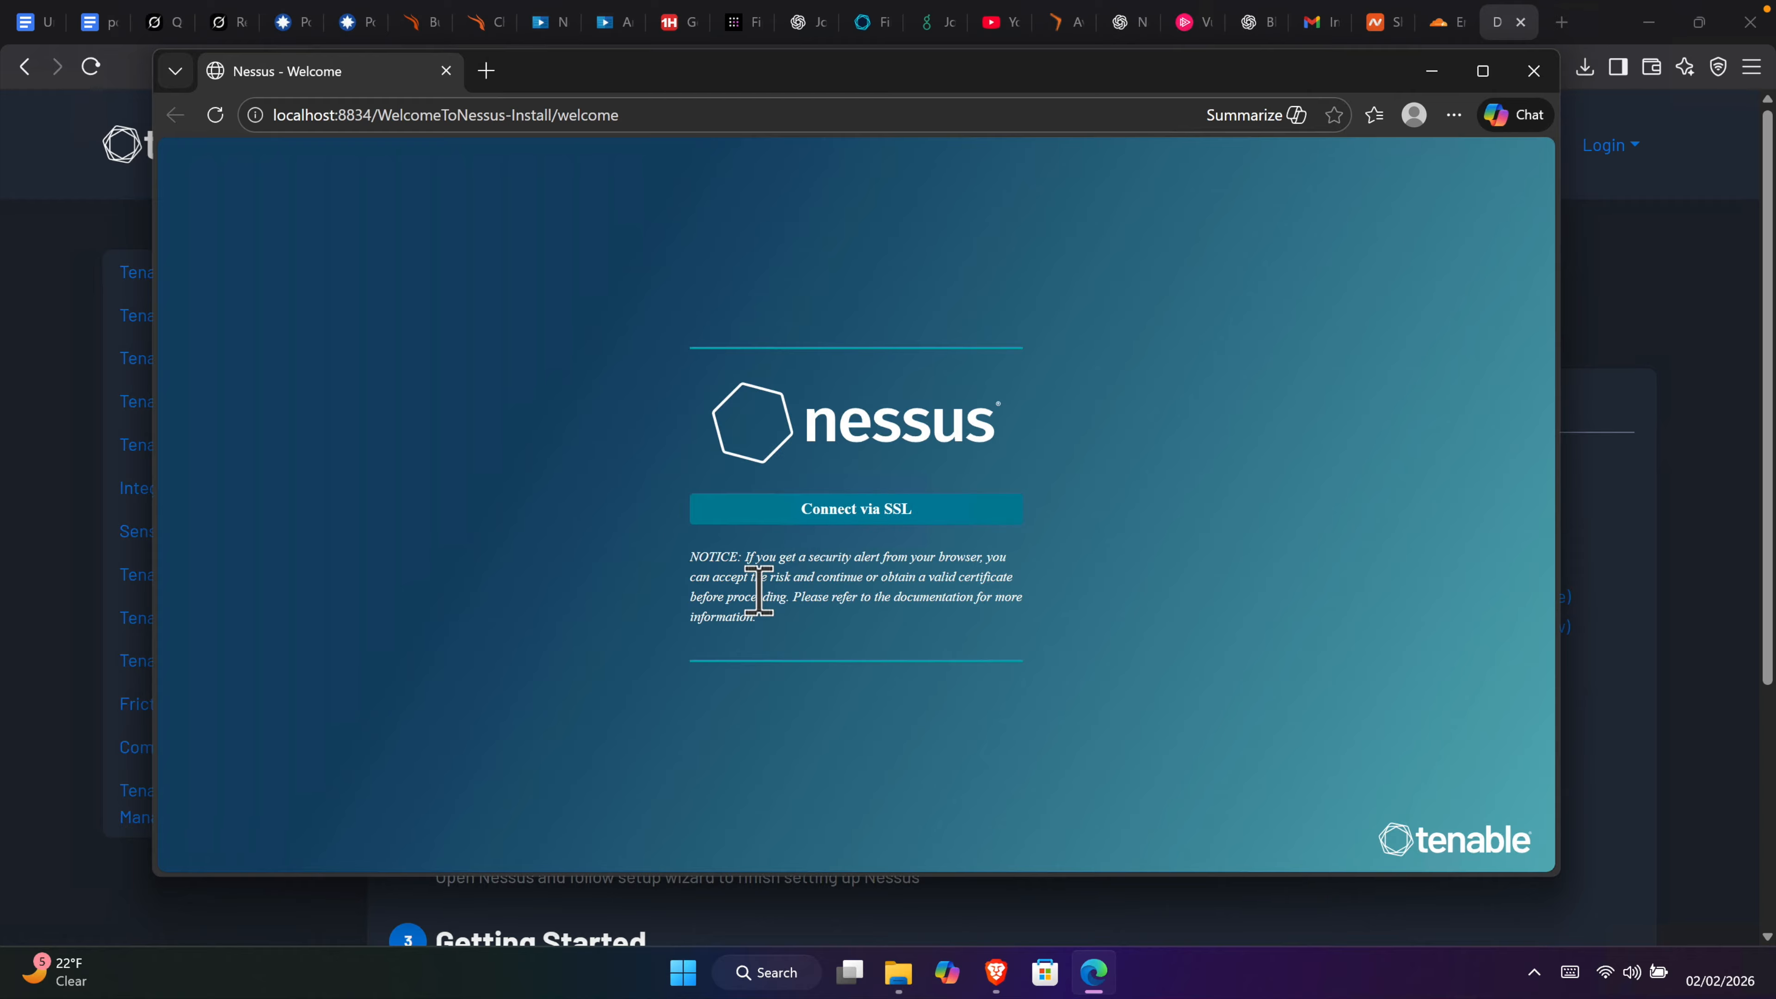
left_click_drag(745, 559, 844, 634)
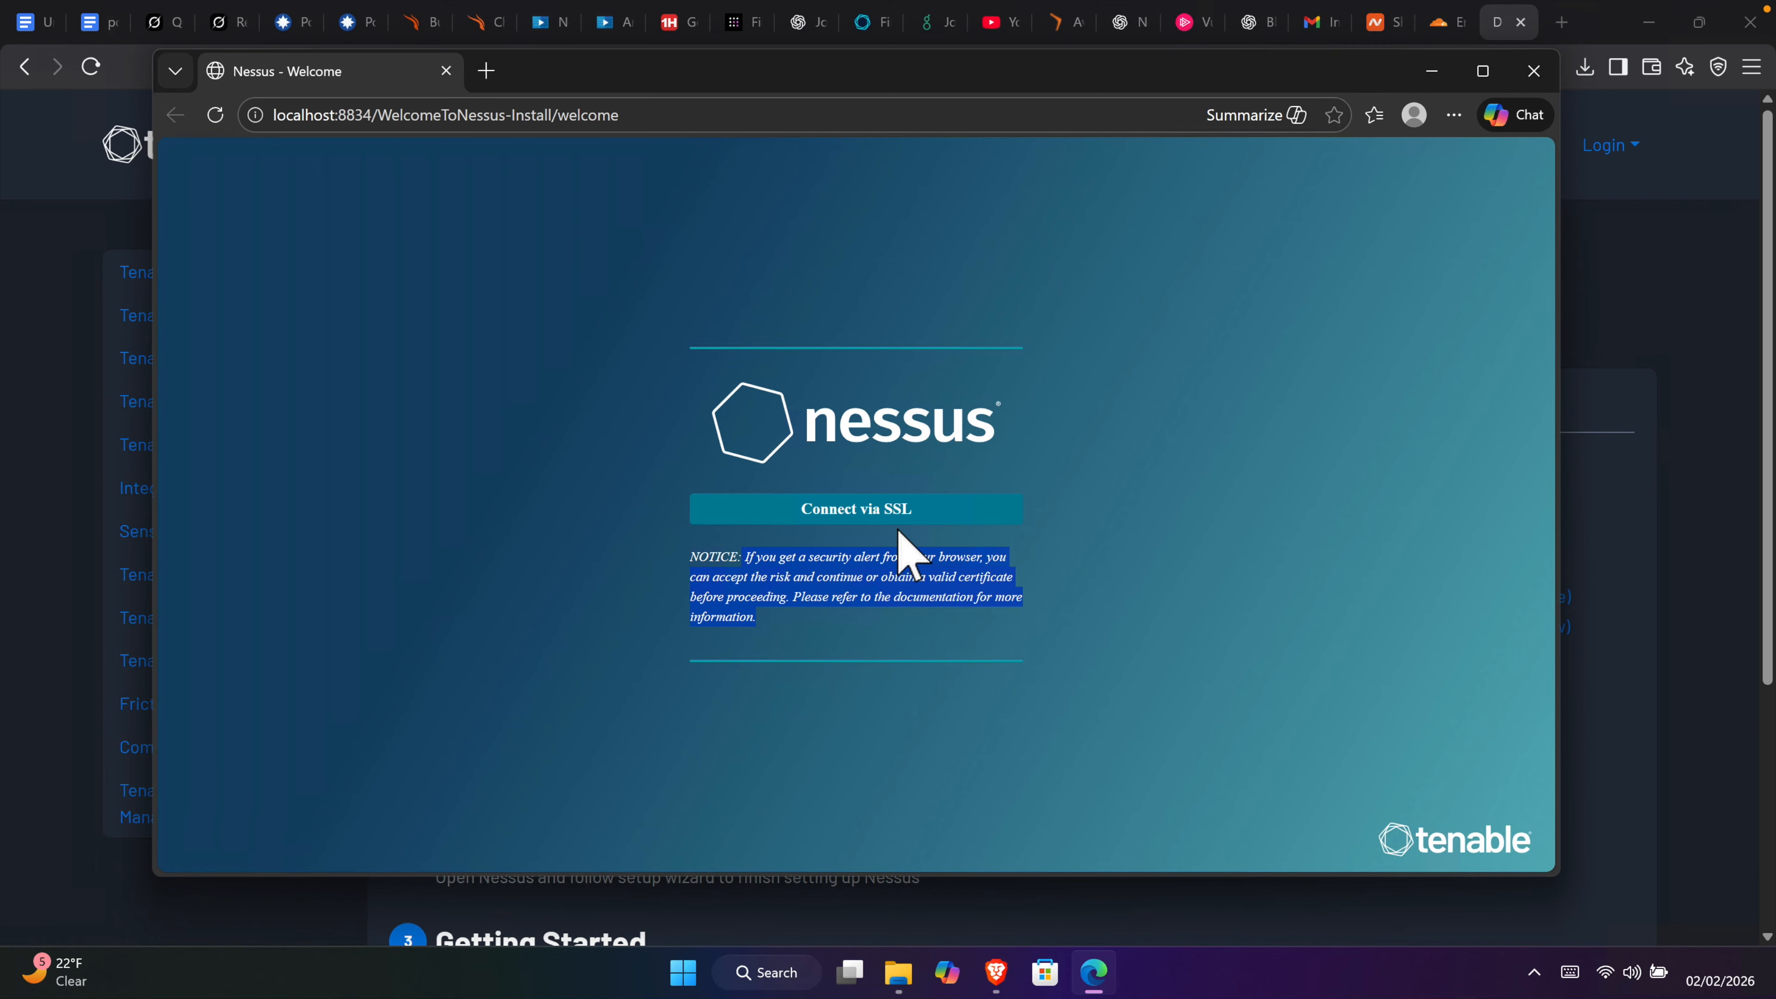
left_click(854, 508)
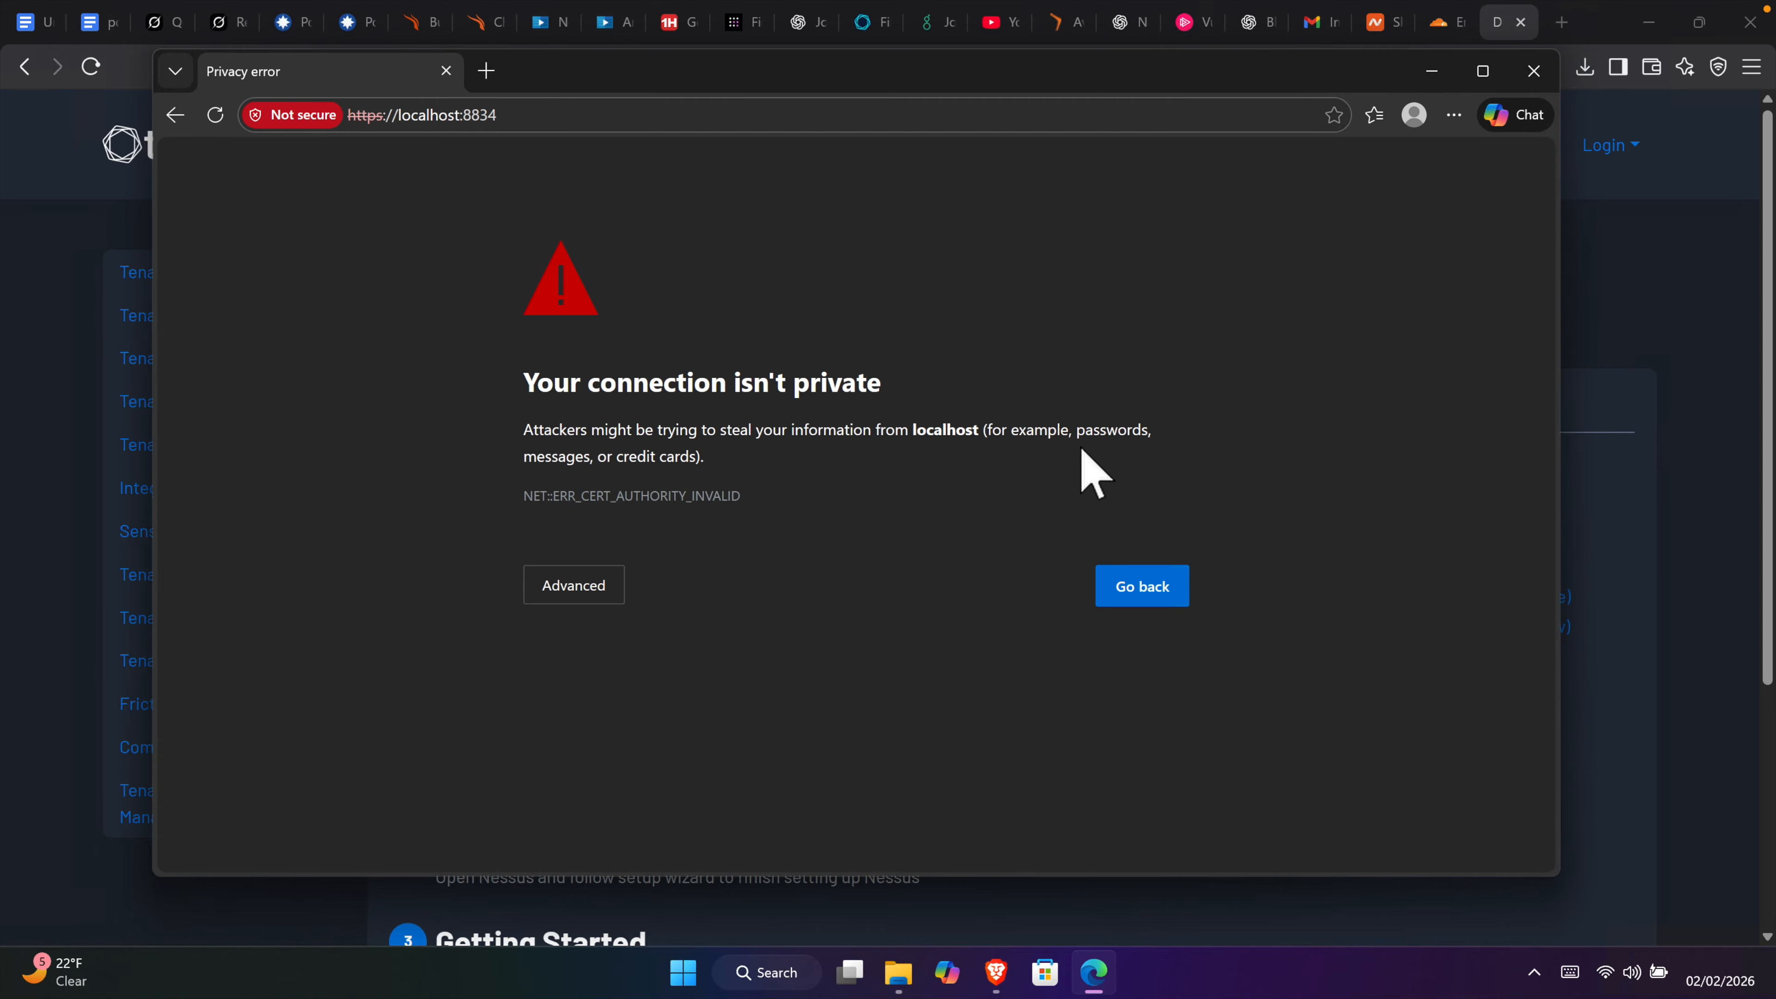
Step: Bypass the certificate warning via Advanced and 'Continue to localhost (unsafe)'
left_click(569, 594)
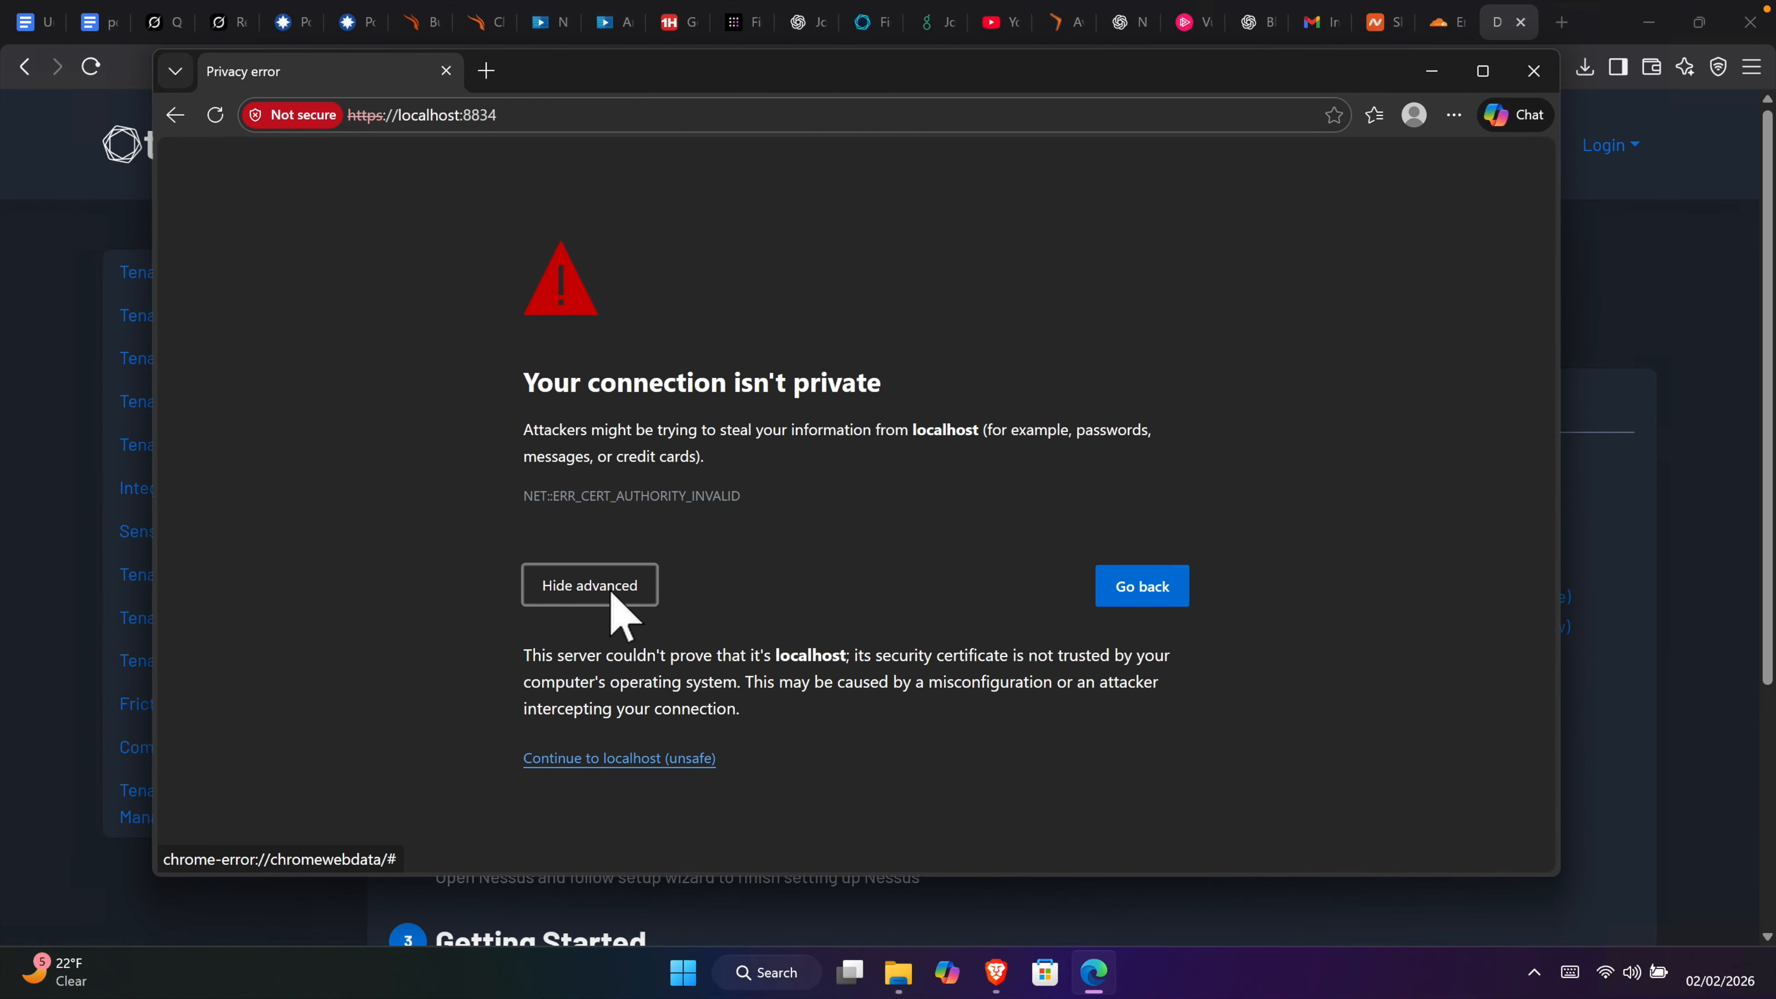
left_click(633, 764)
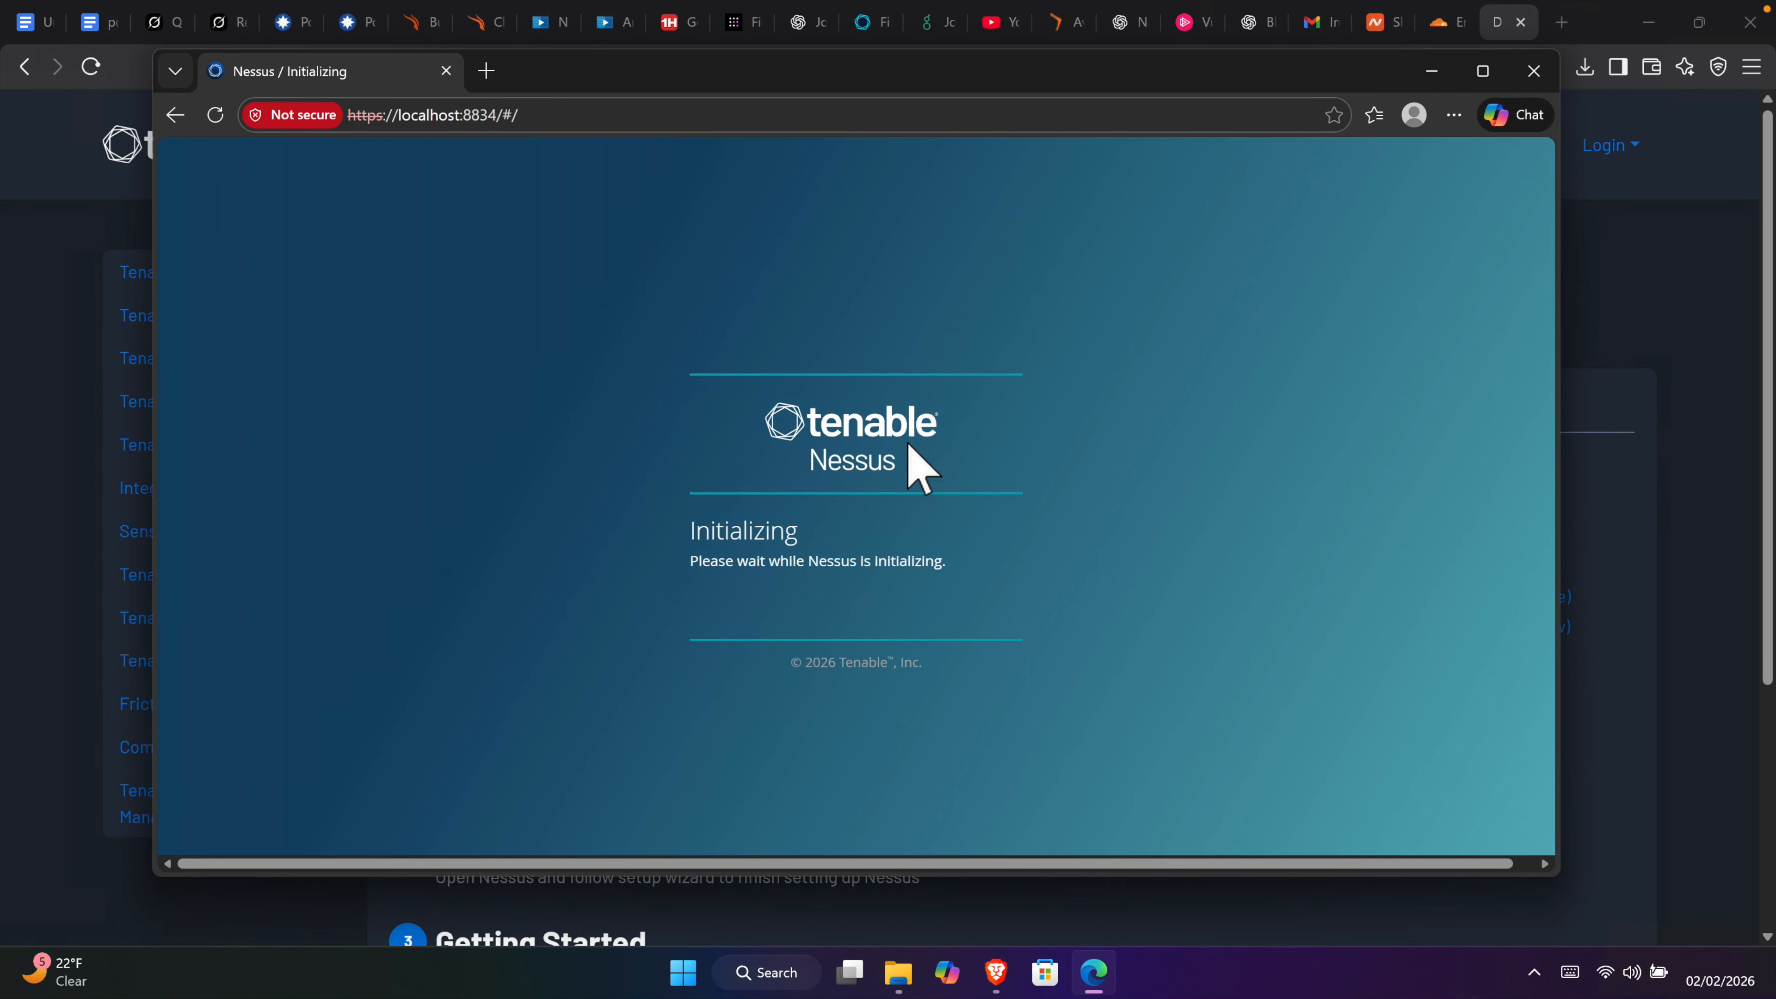
scroll(720, 560, "right", 1)
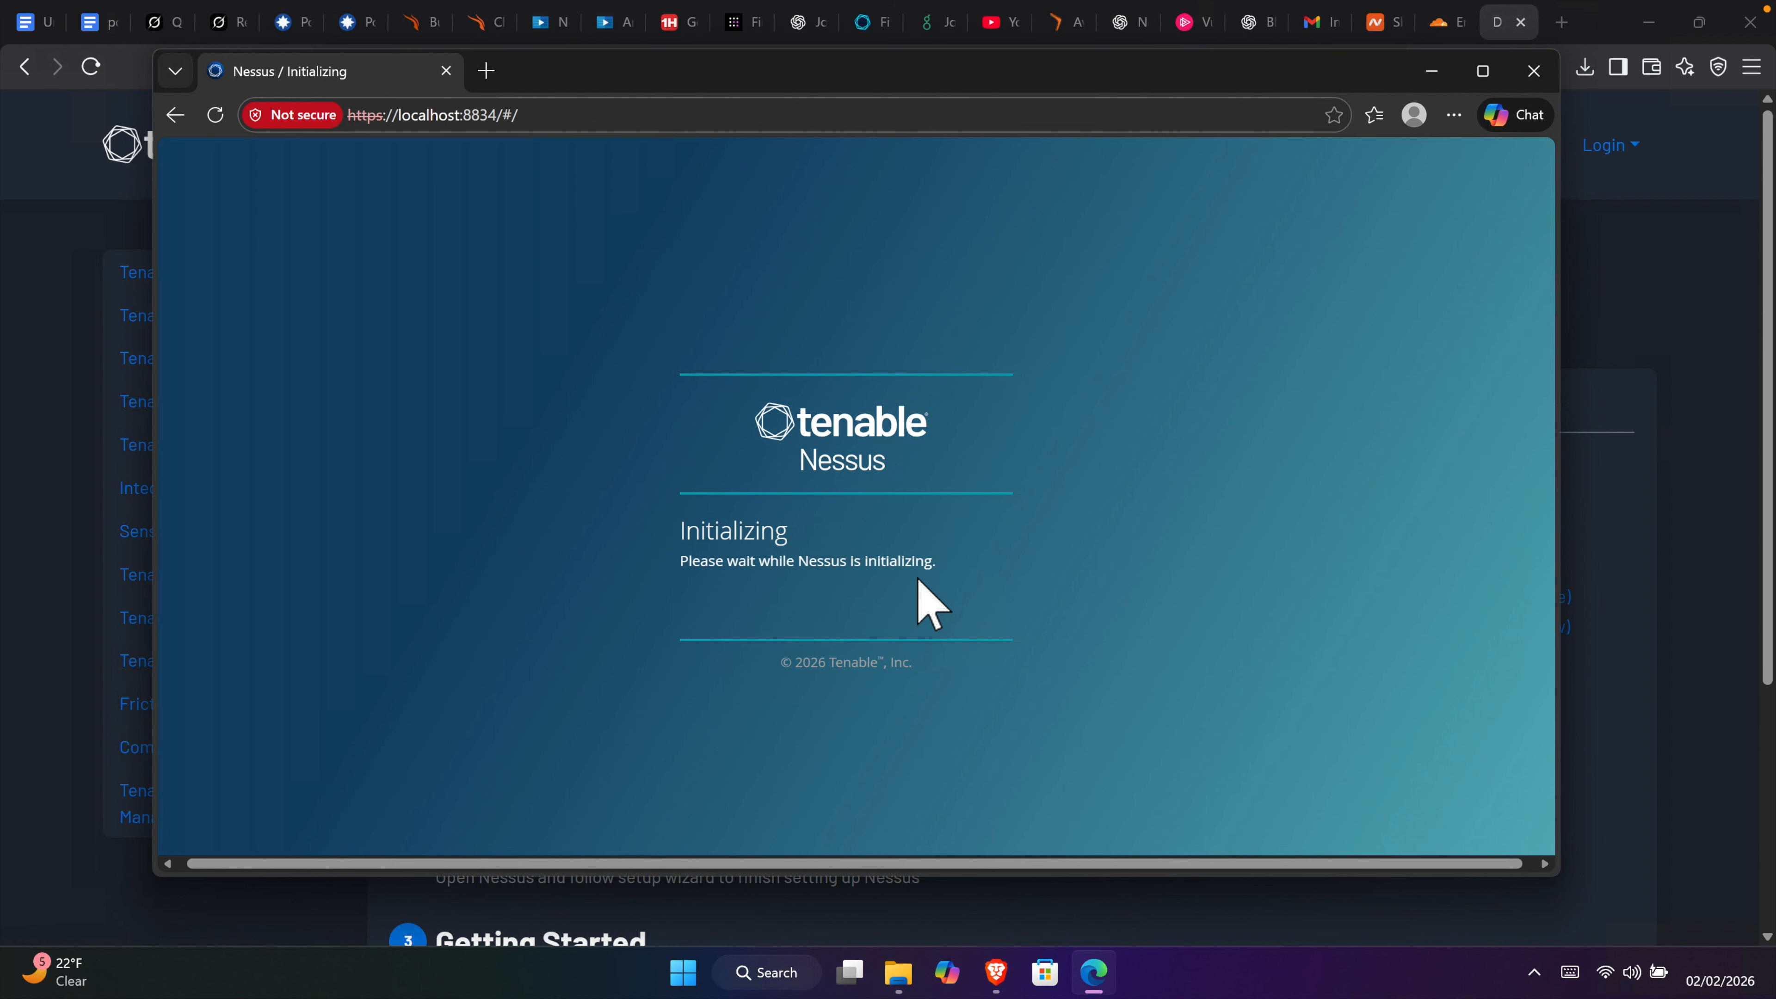
scroll(930, 573, "right", 1)
scroll(934, 566, "left", 1)
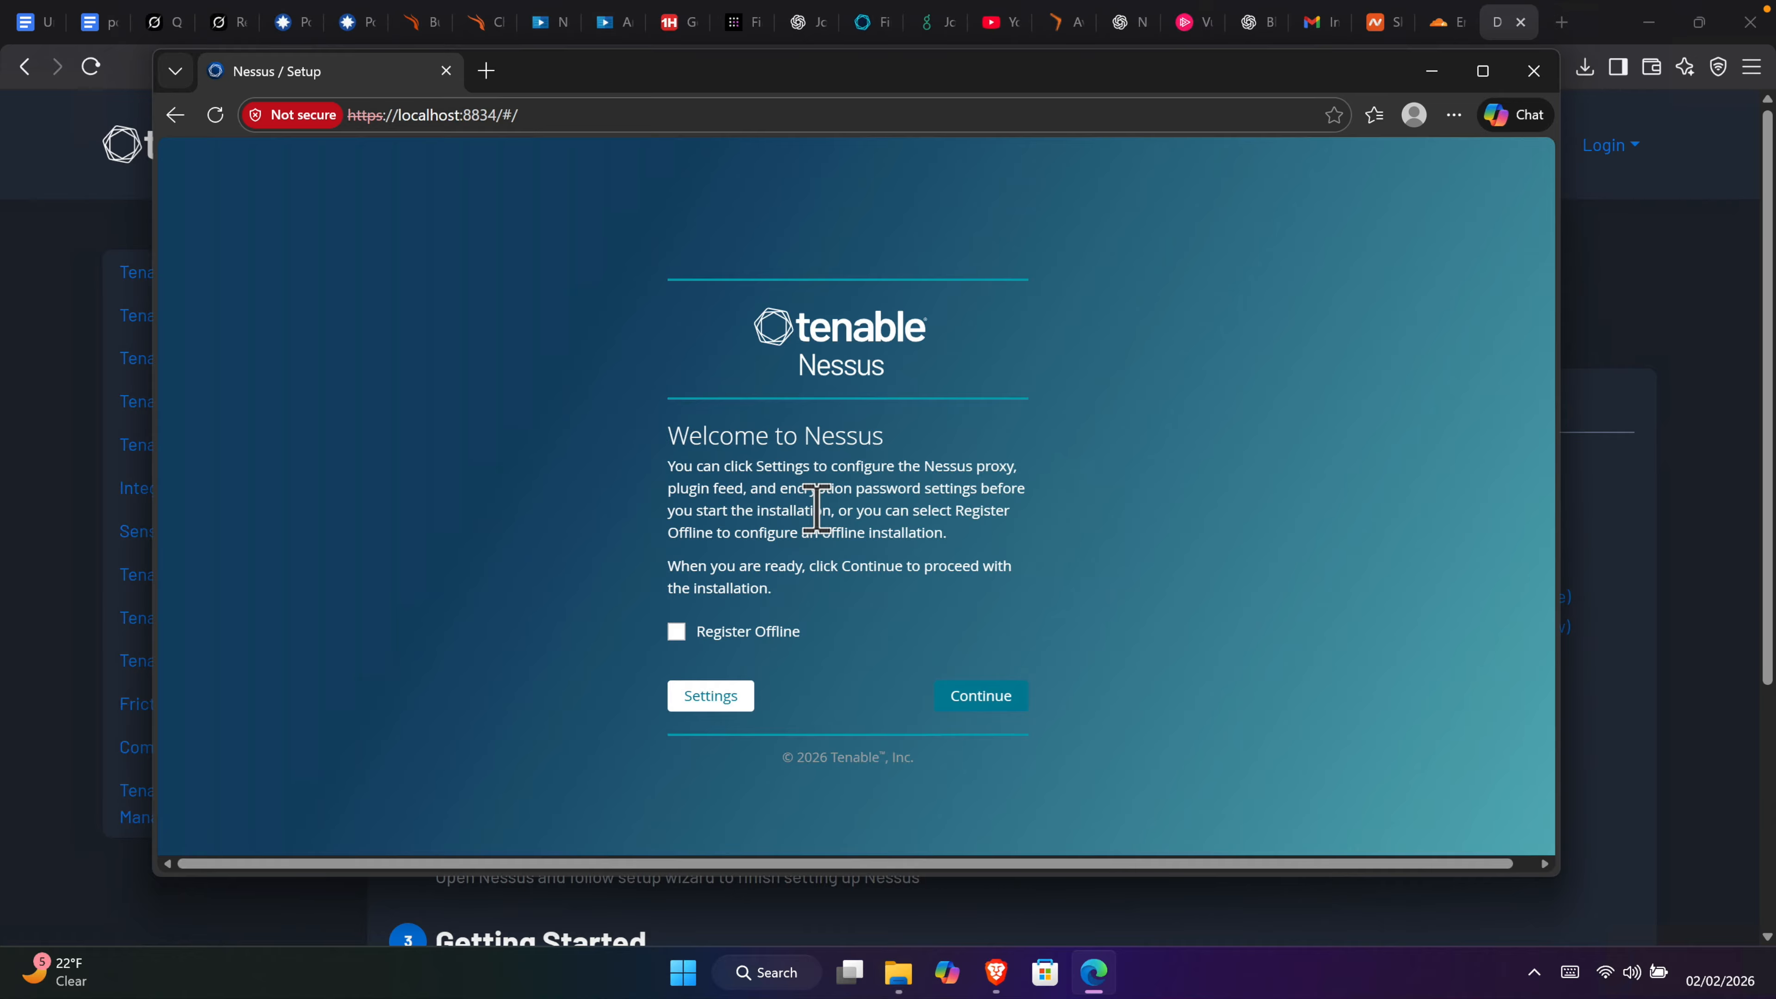
Step: Pick 'Register for Nessus Essentials' on the setup page and continue
left_click(986, 700)
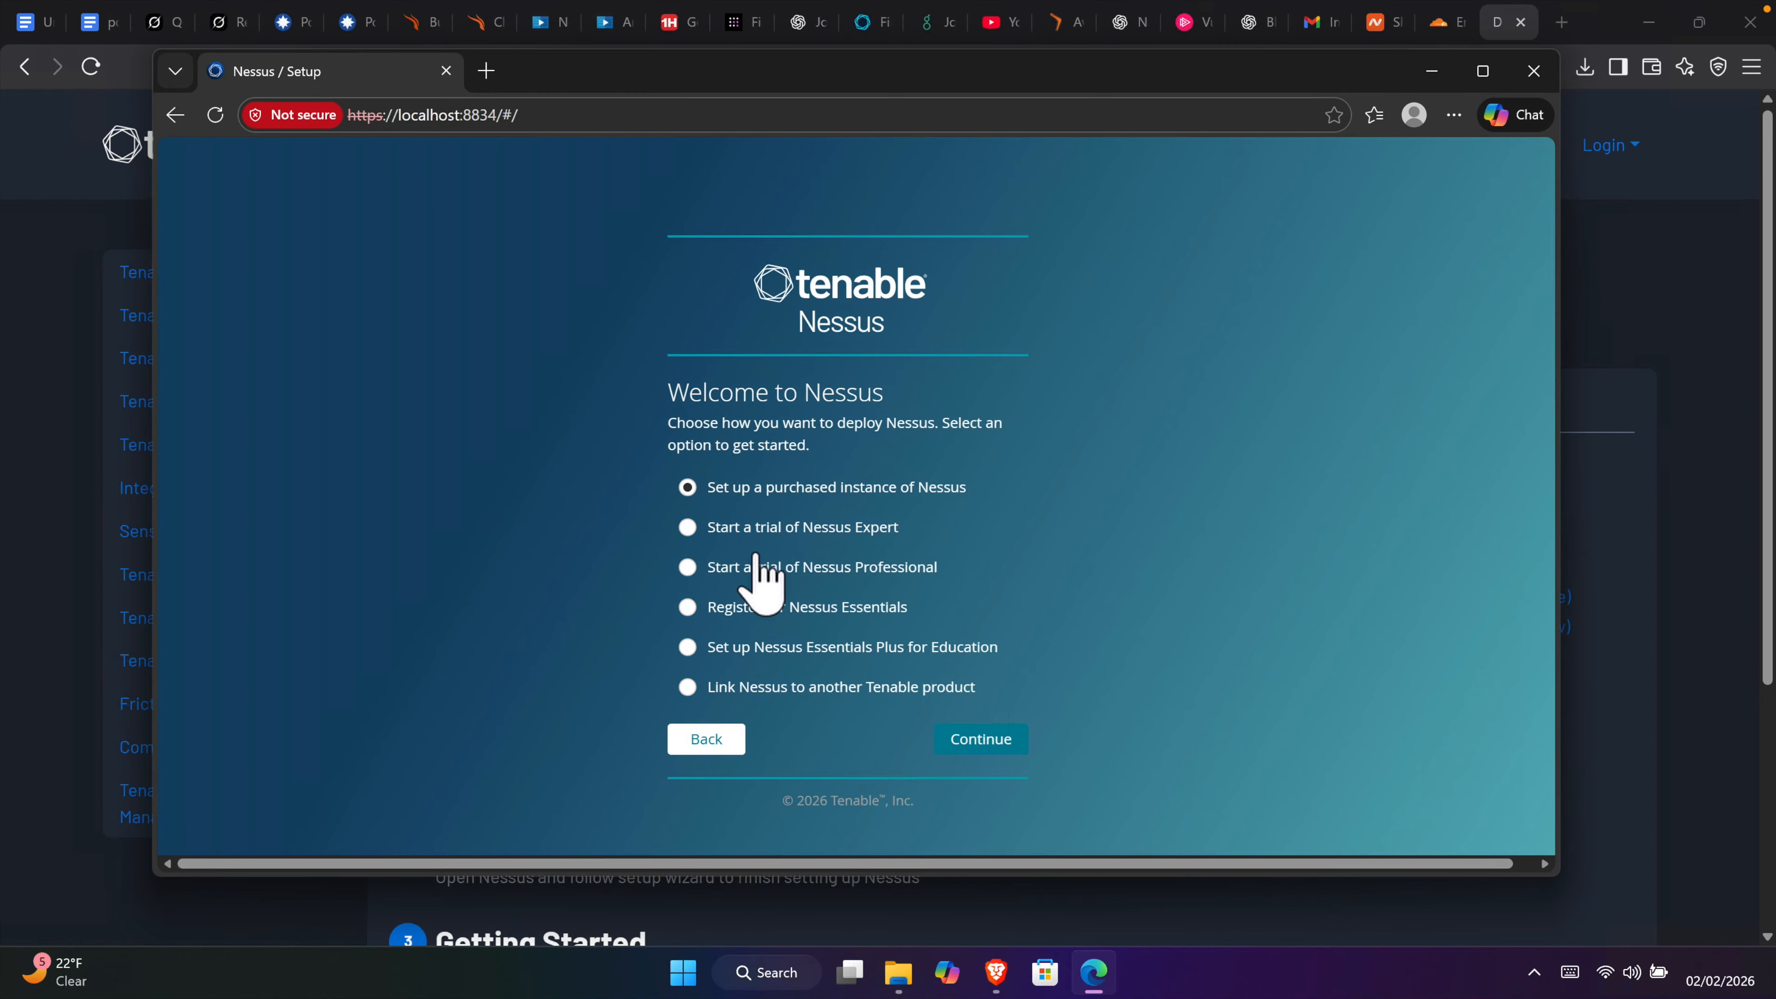
left_click(688, 606)
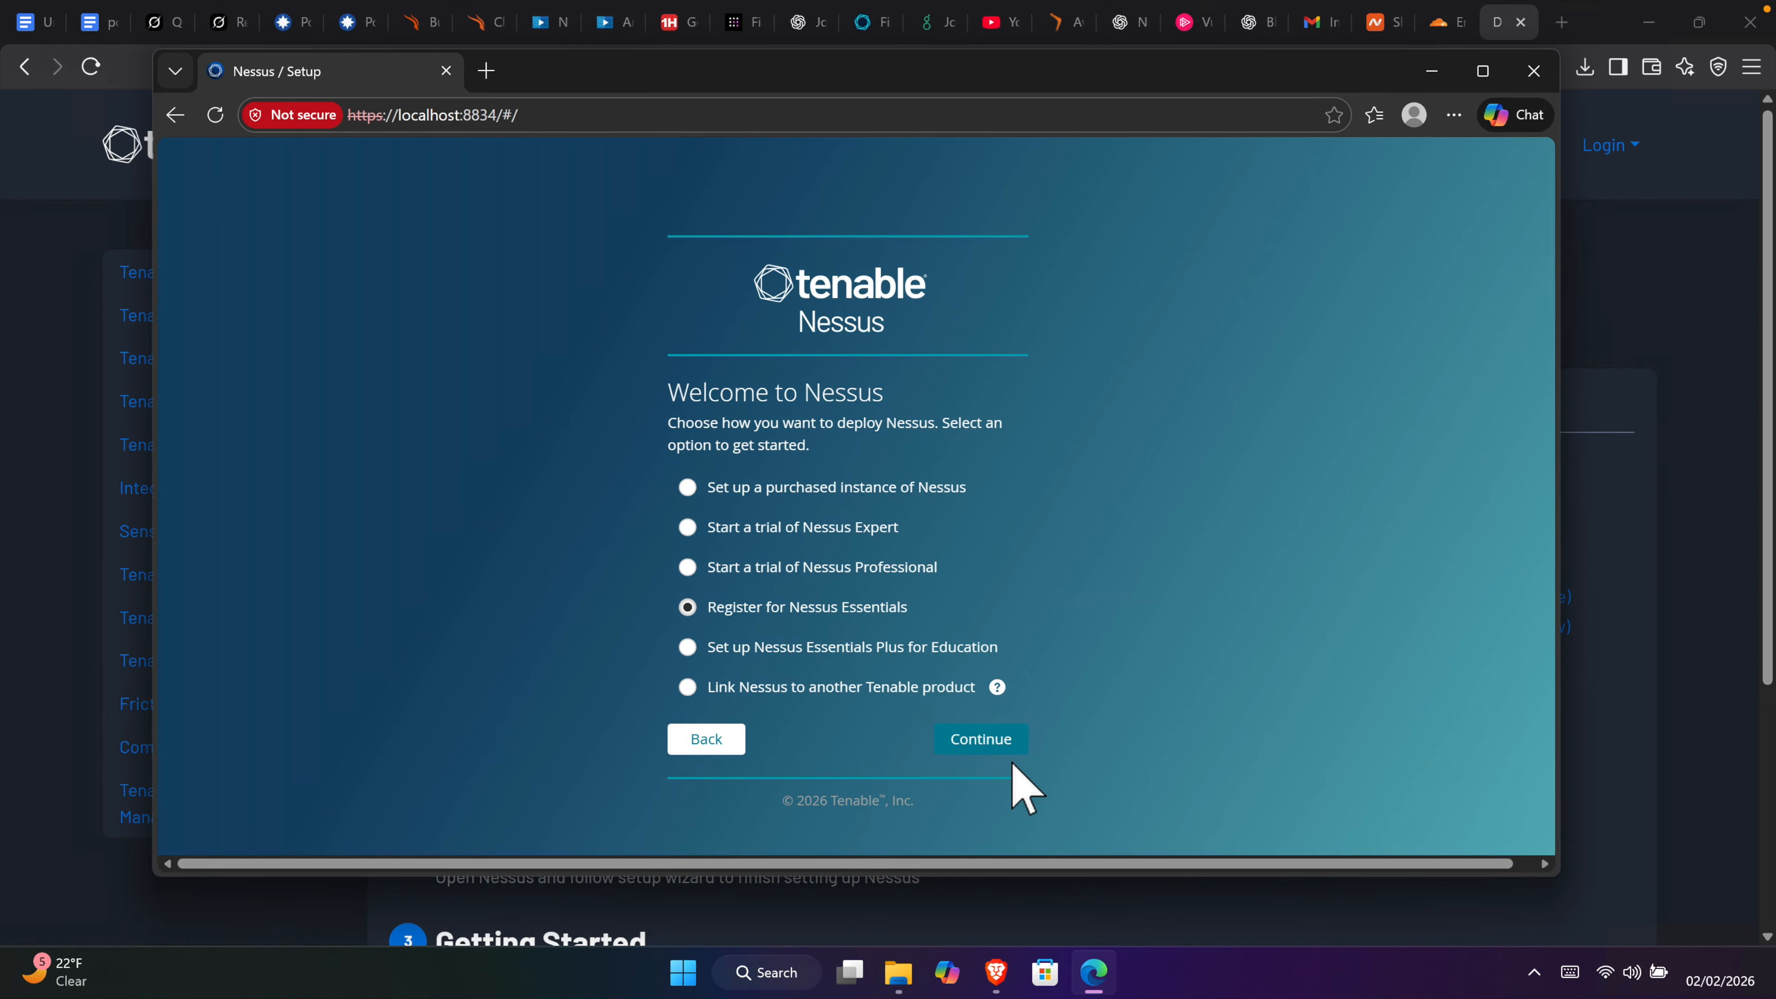
left_click(986, 743)
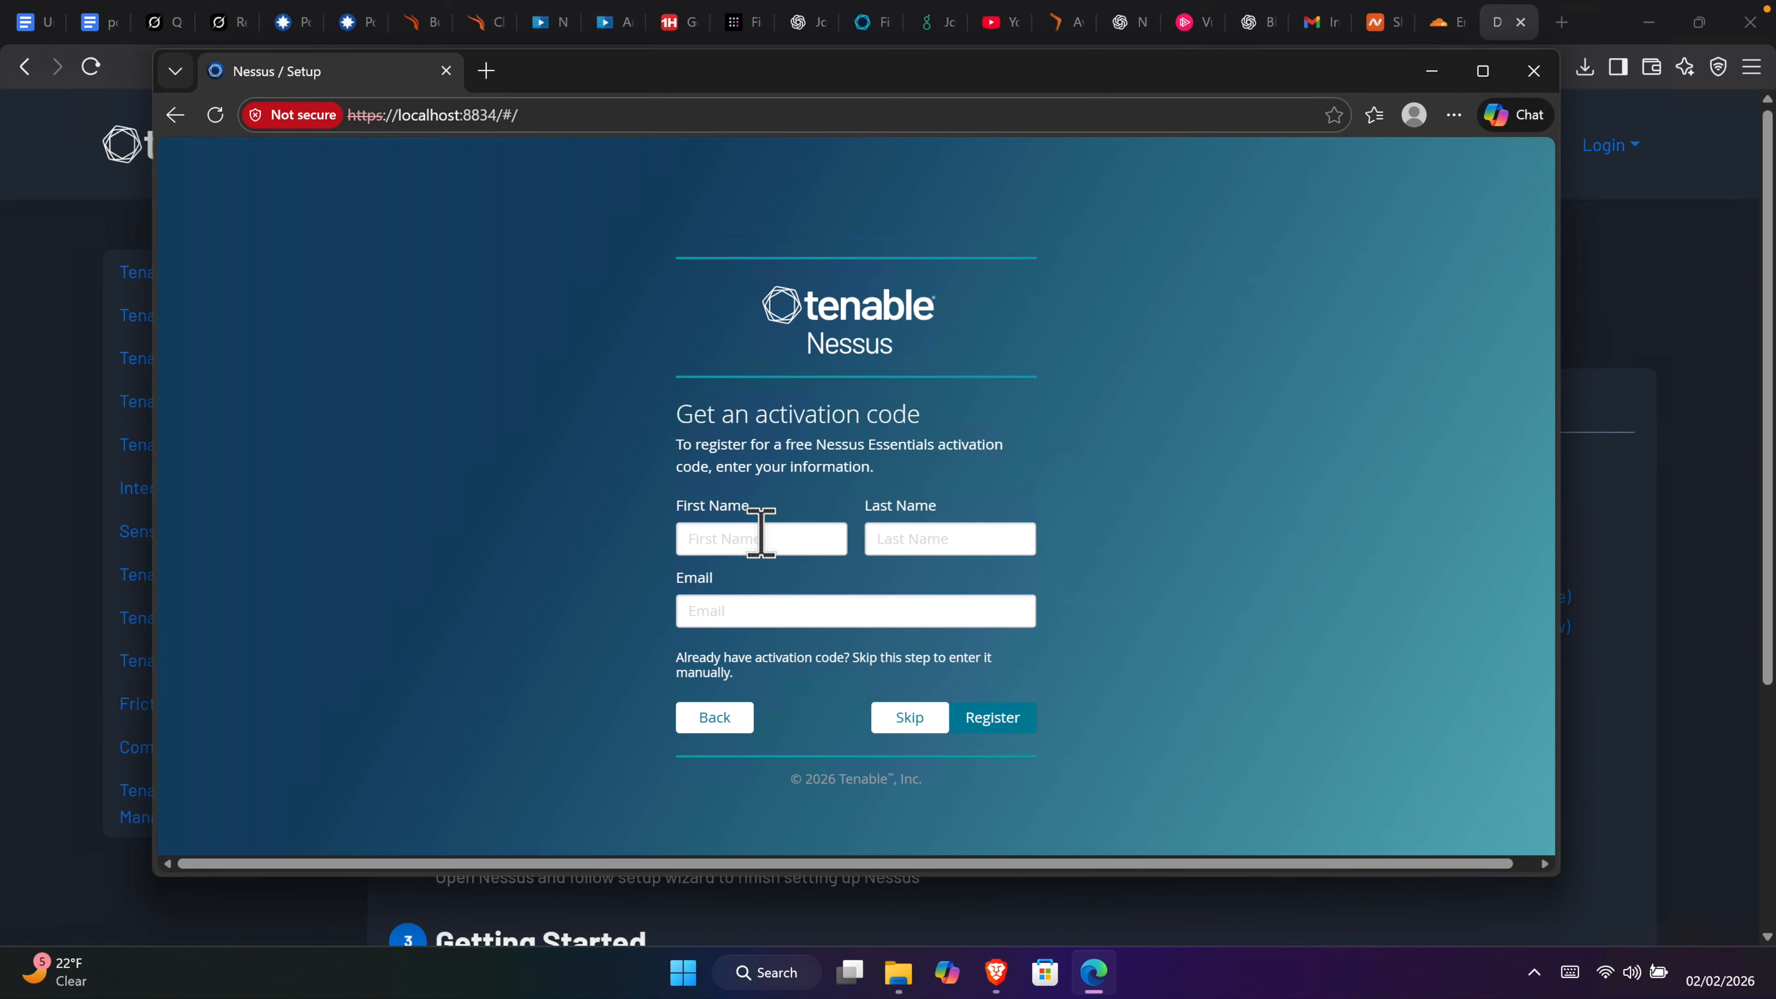
Step: Enter the first name, last name and e-mail address, then register for an activation code
left_click(749, 539)
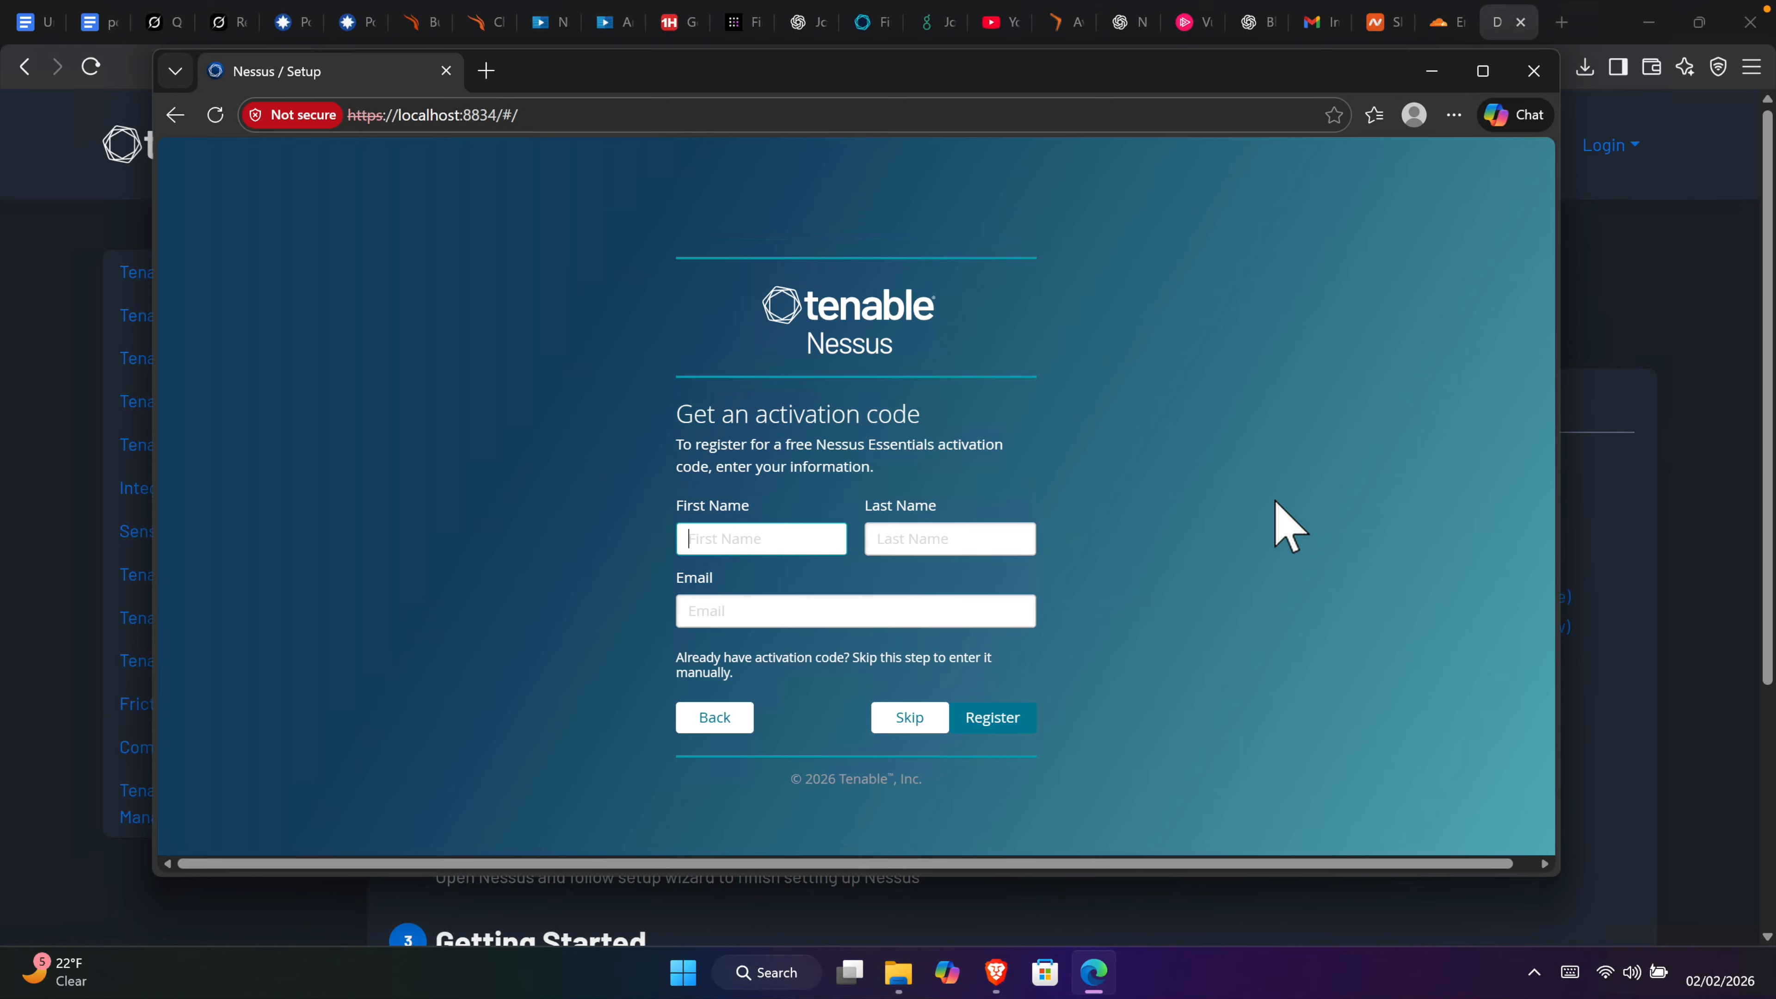
key("Tab")
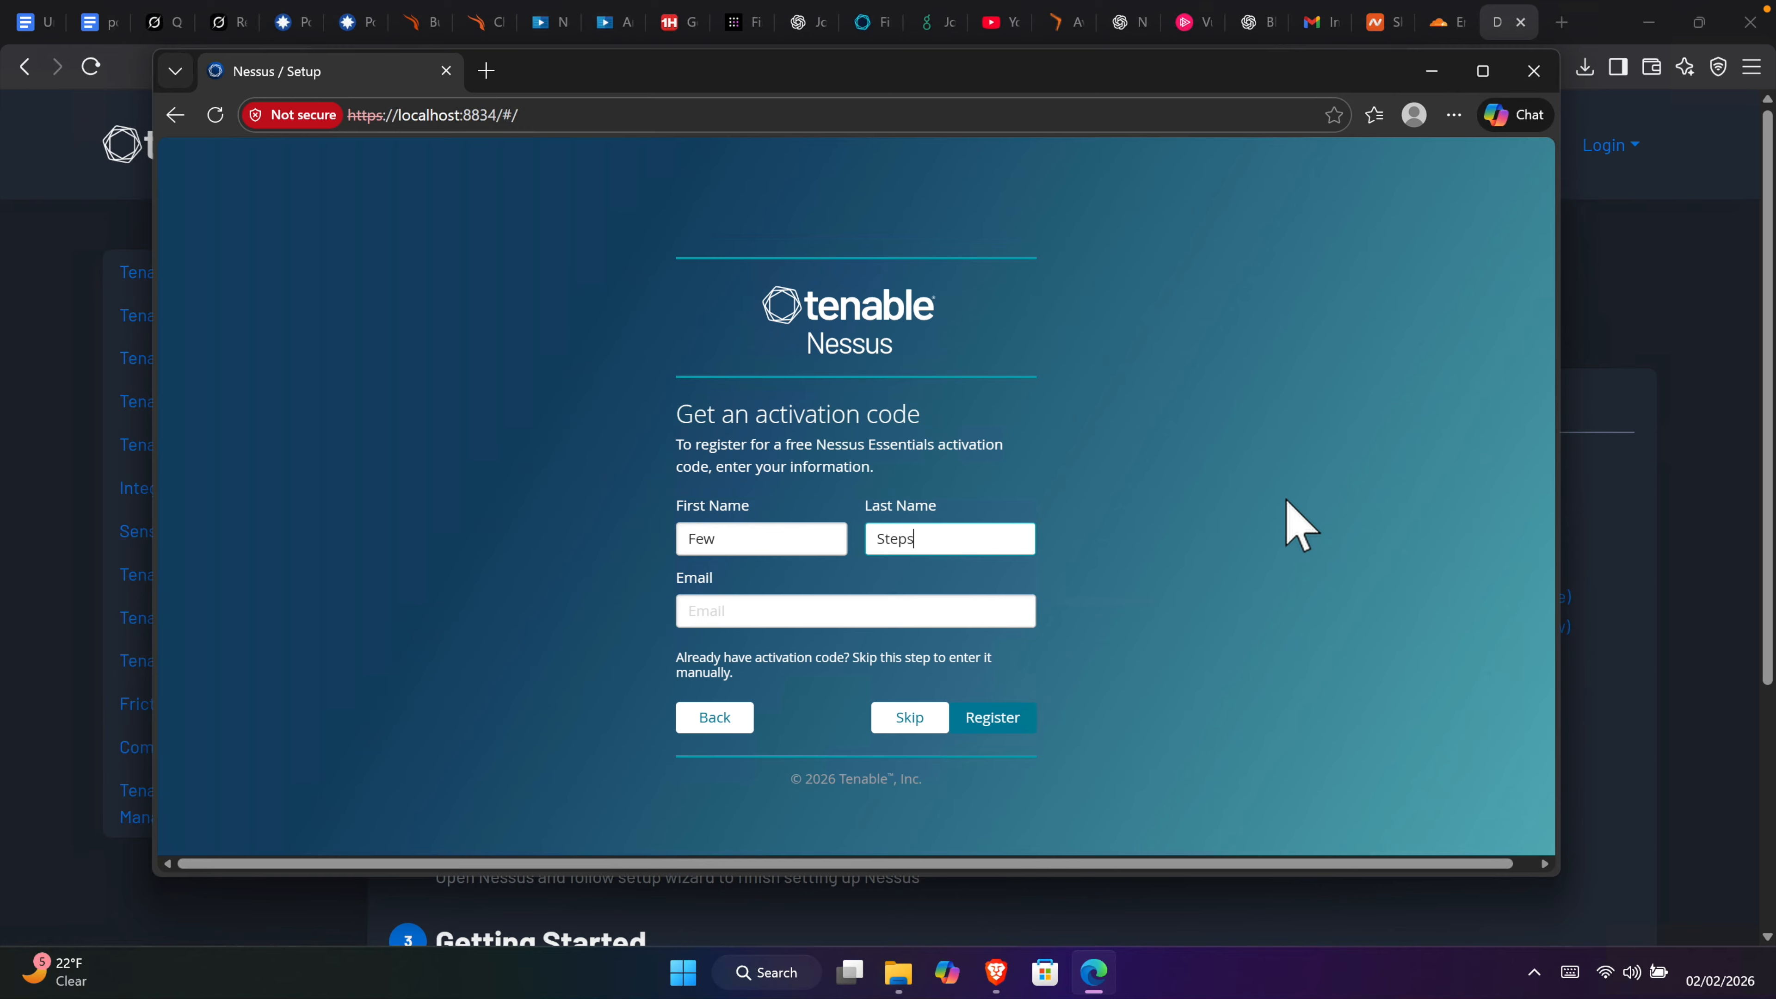
key("Tab")
type("few")
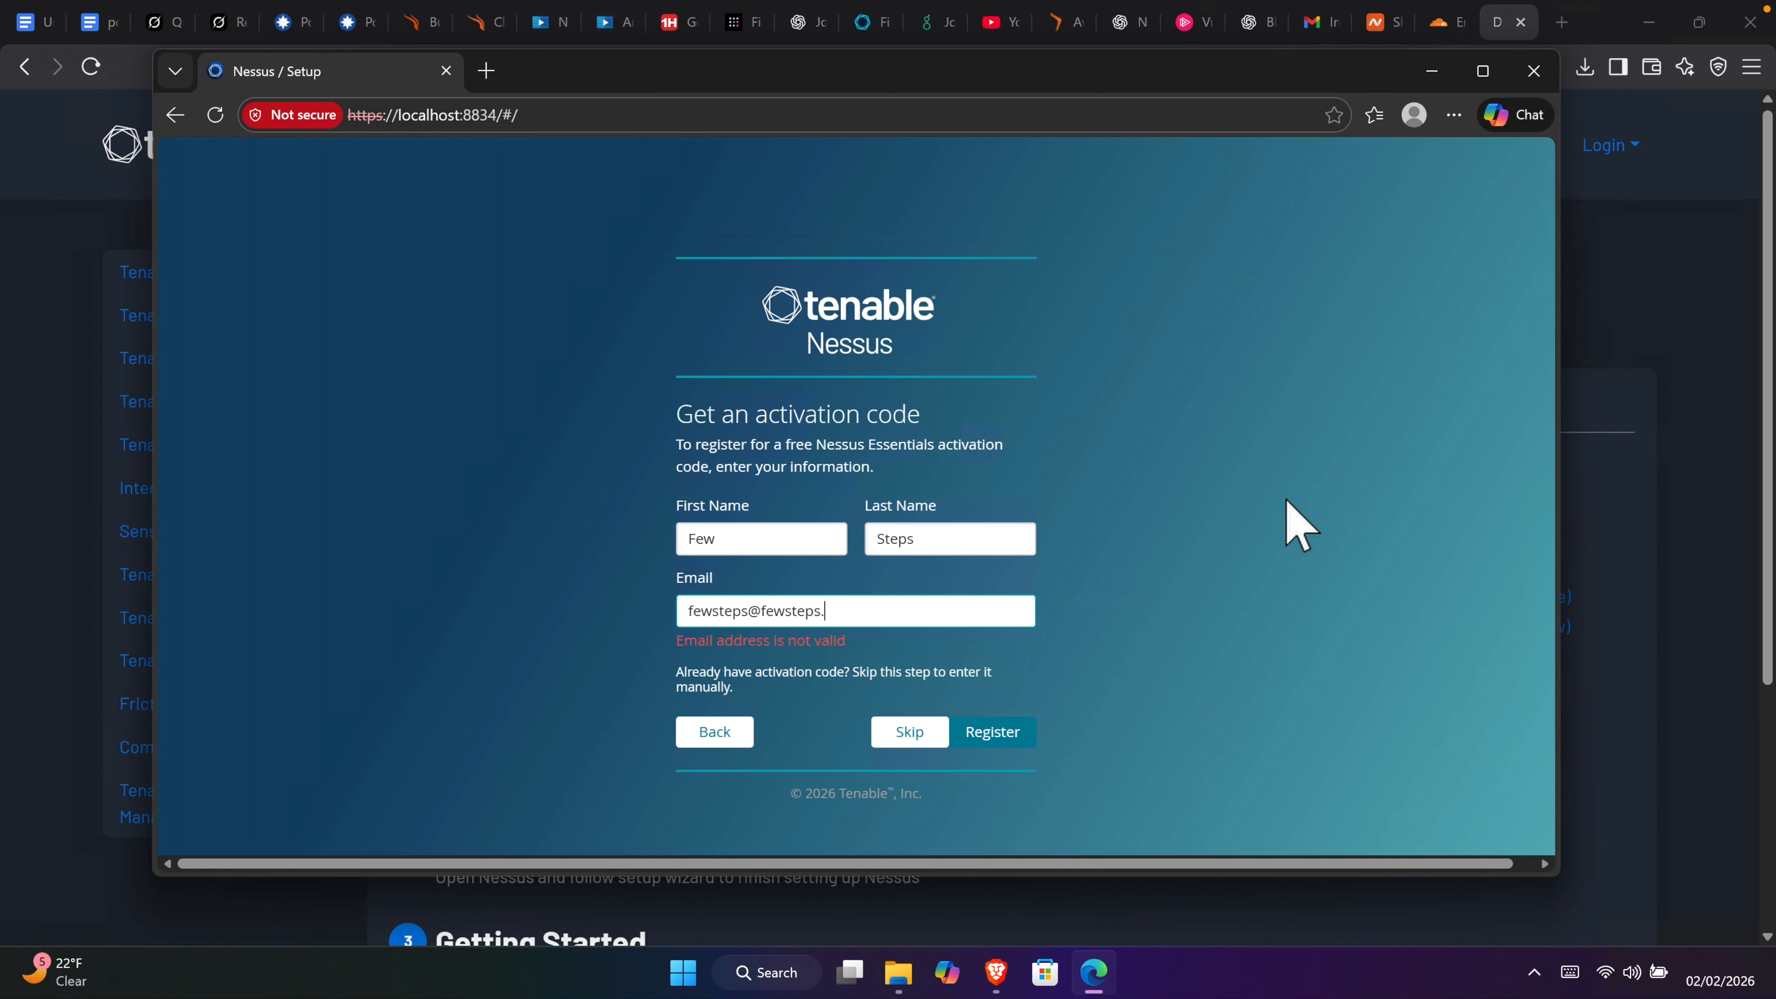
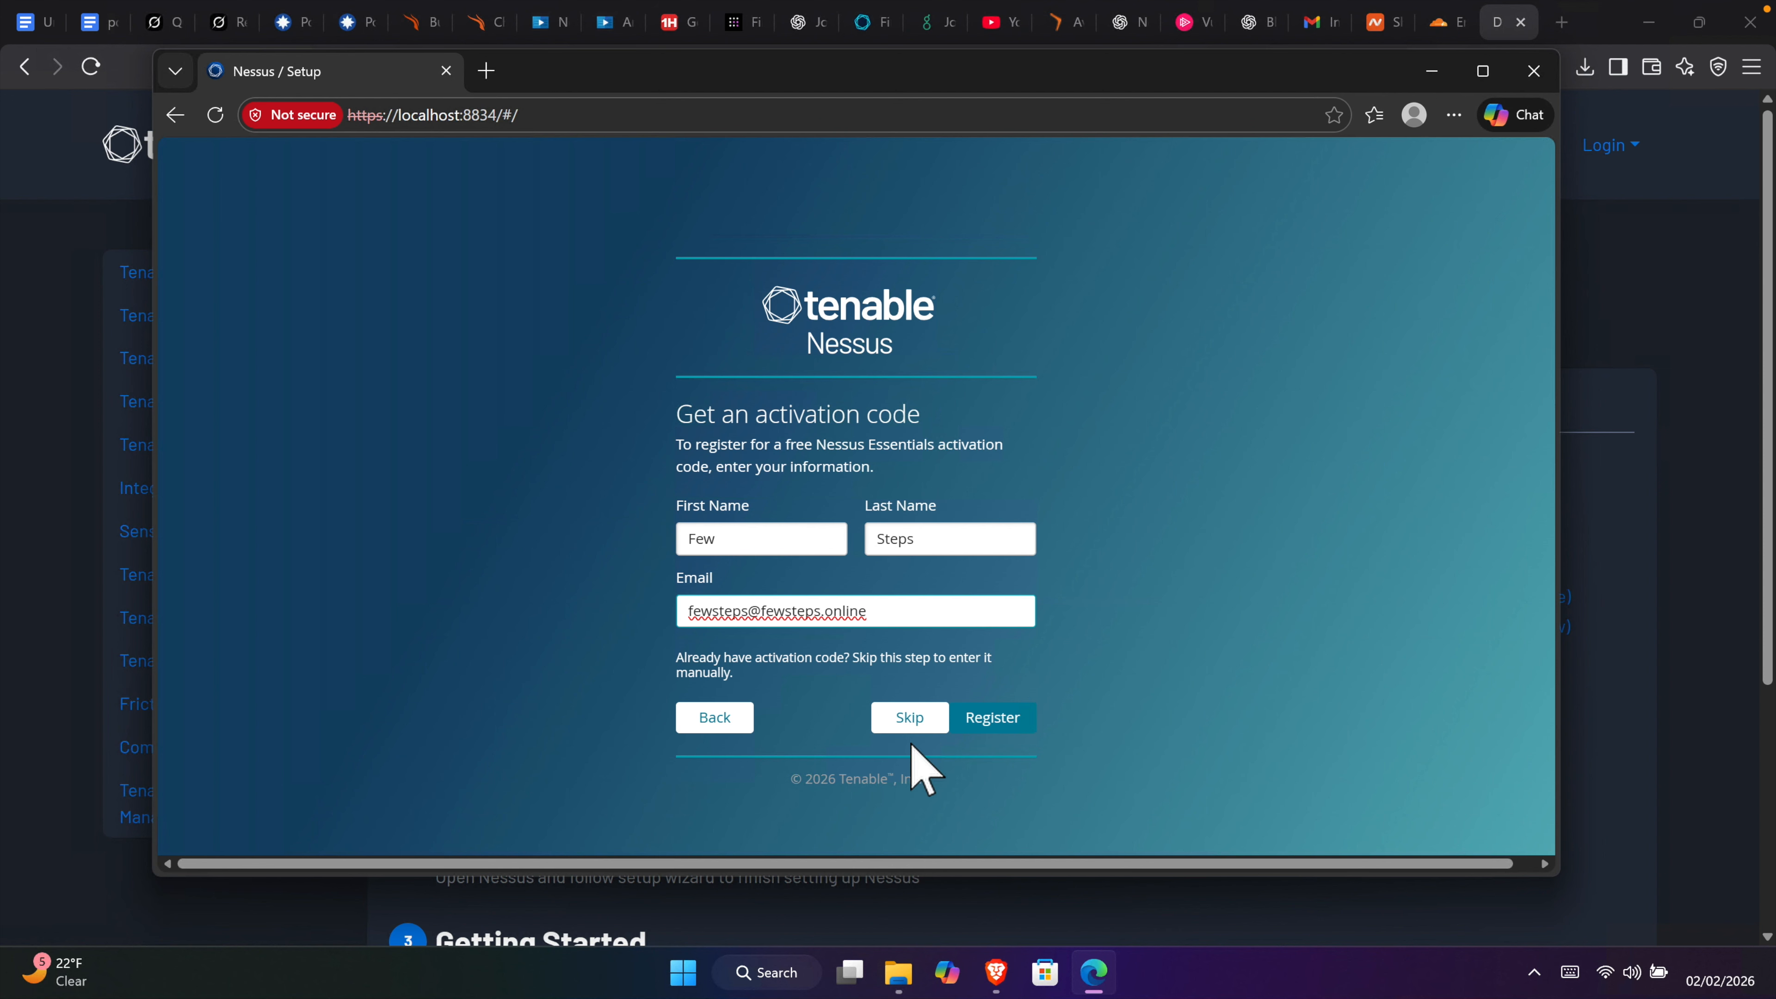
left_click(1007, 719)
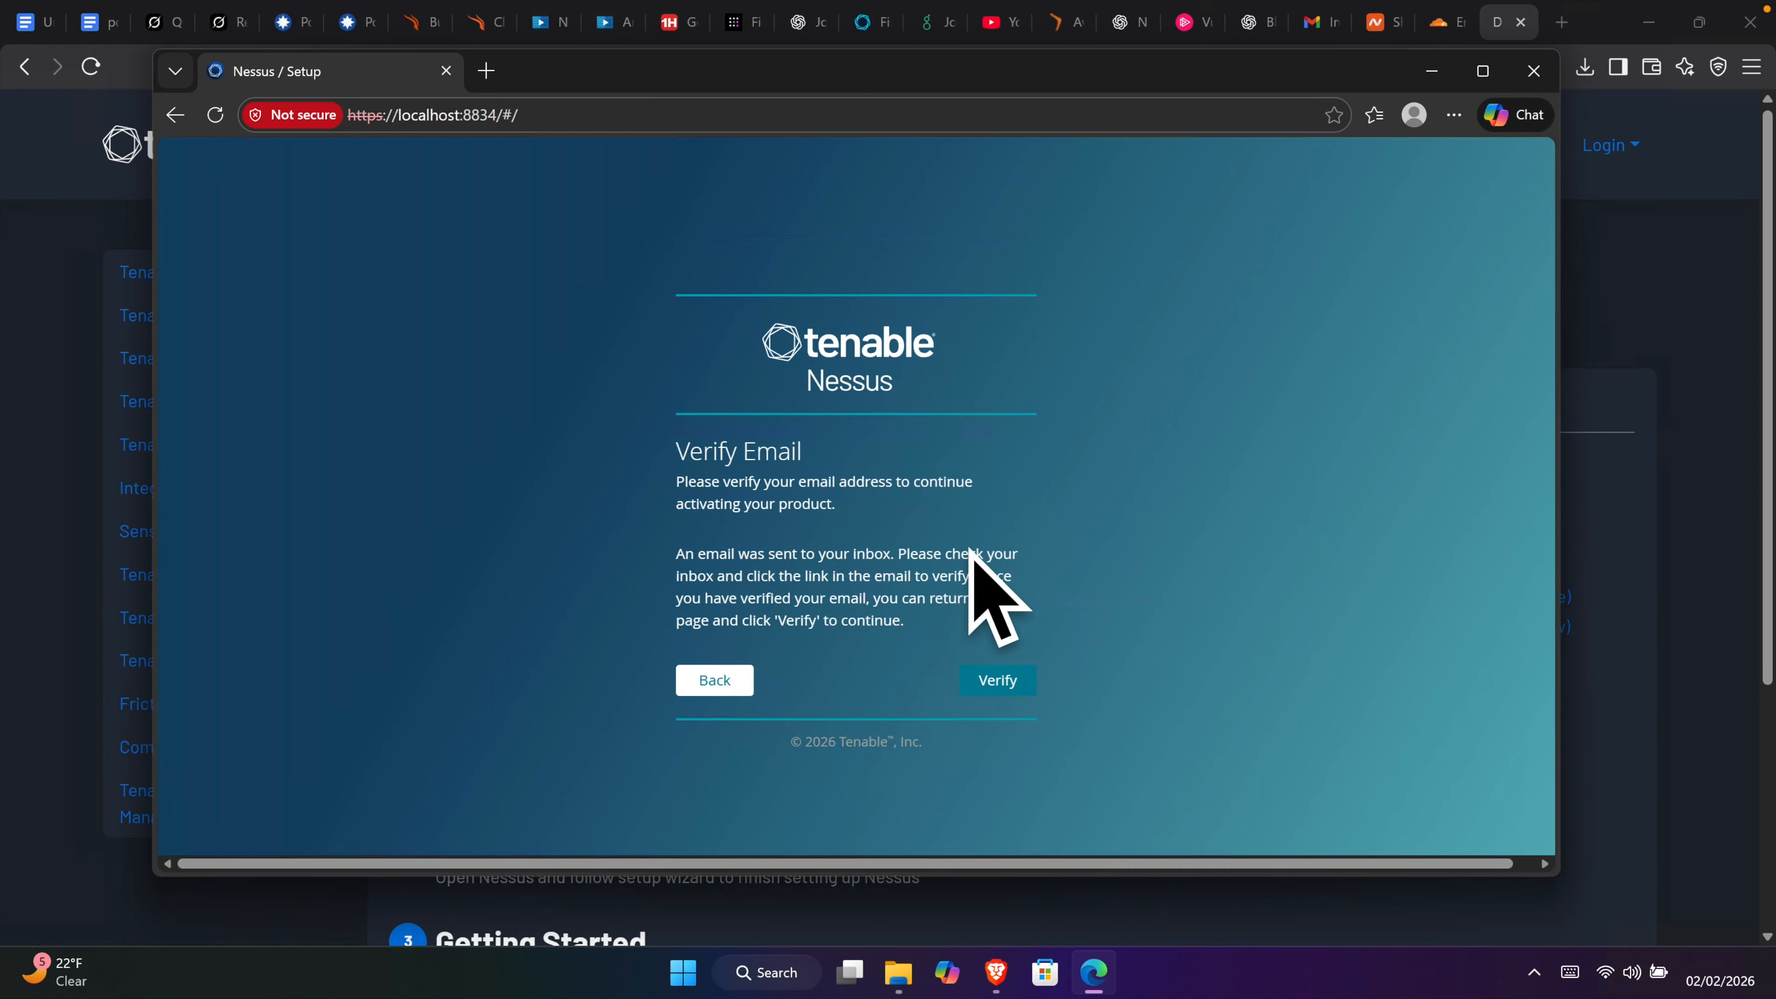
Step: Confirm the e-mail verification and accept the issued Nessus Essentials activation code
left_click(998, 685)
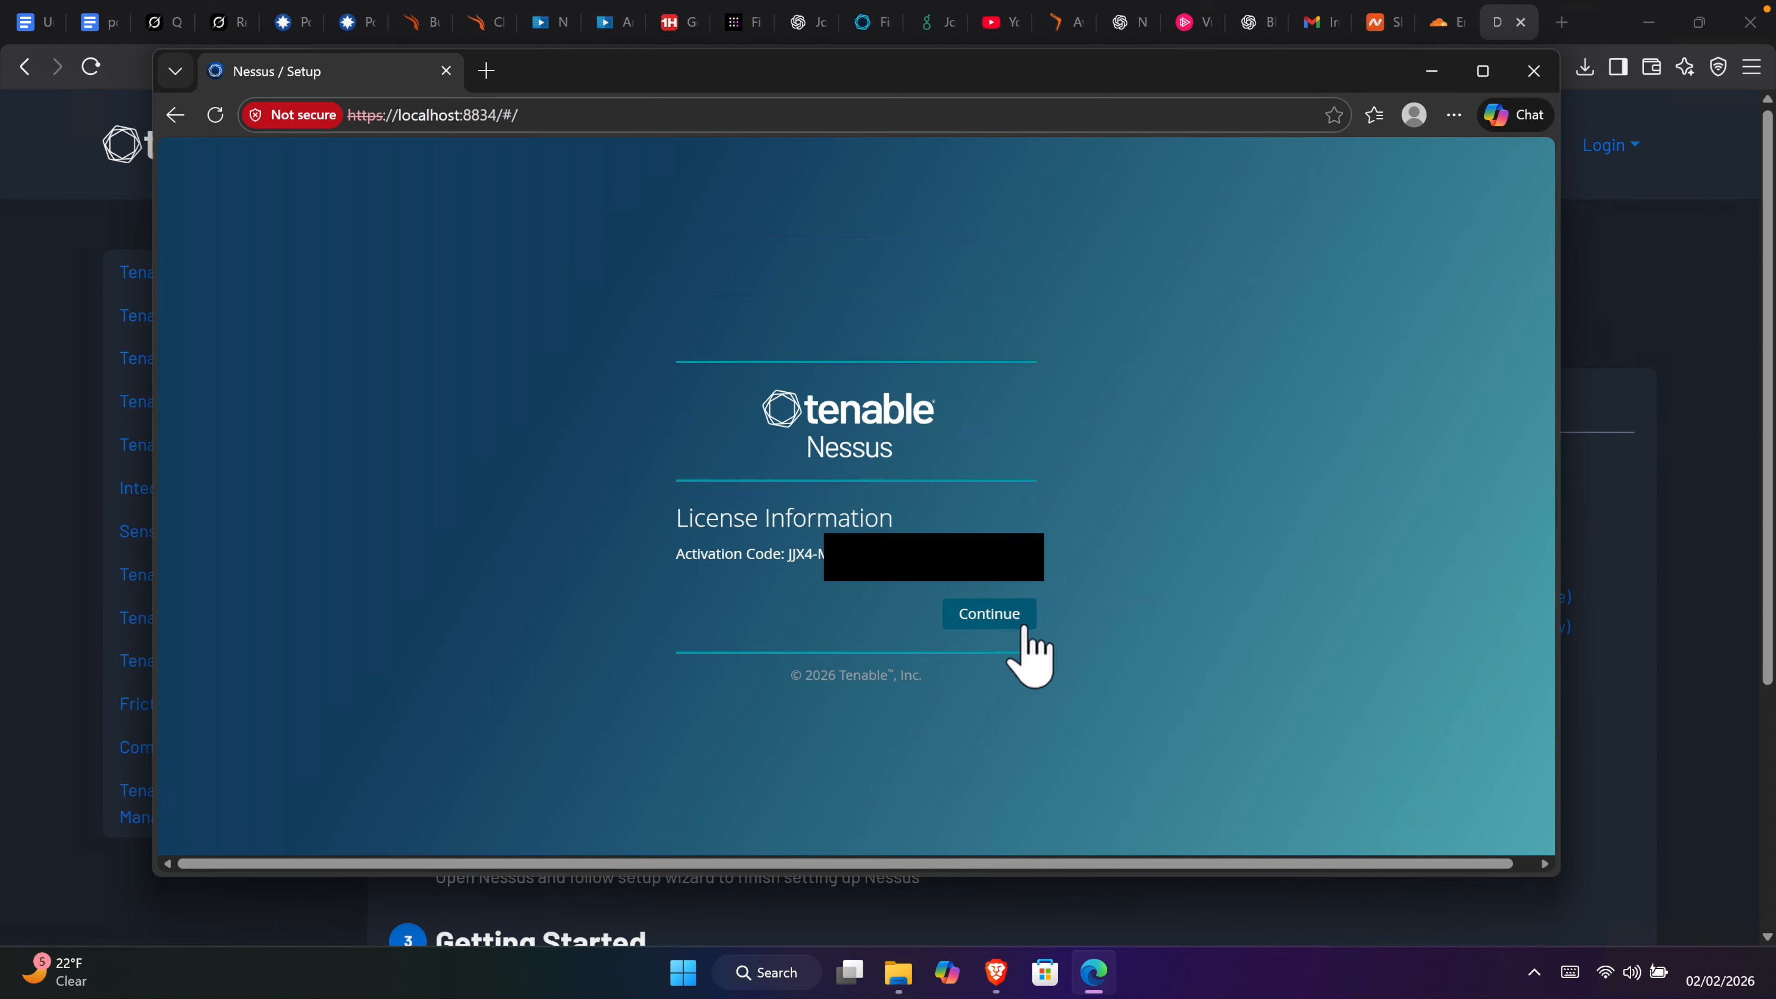
left_click(994, 619)
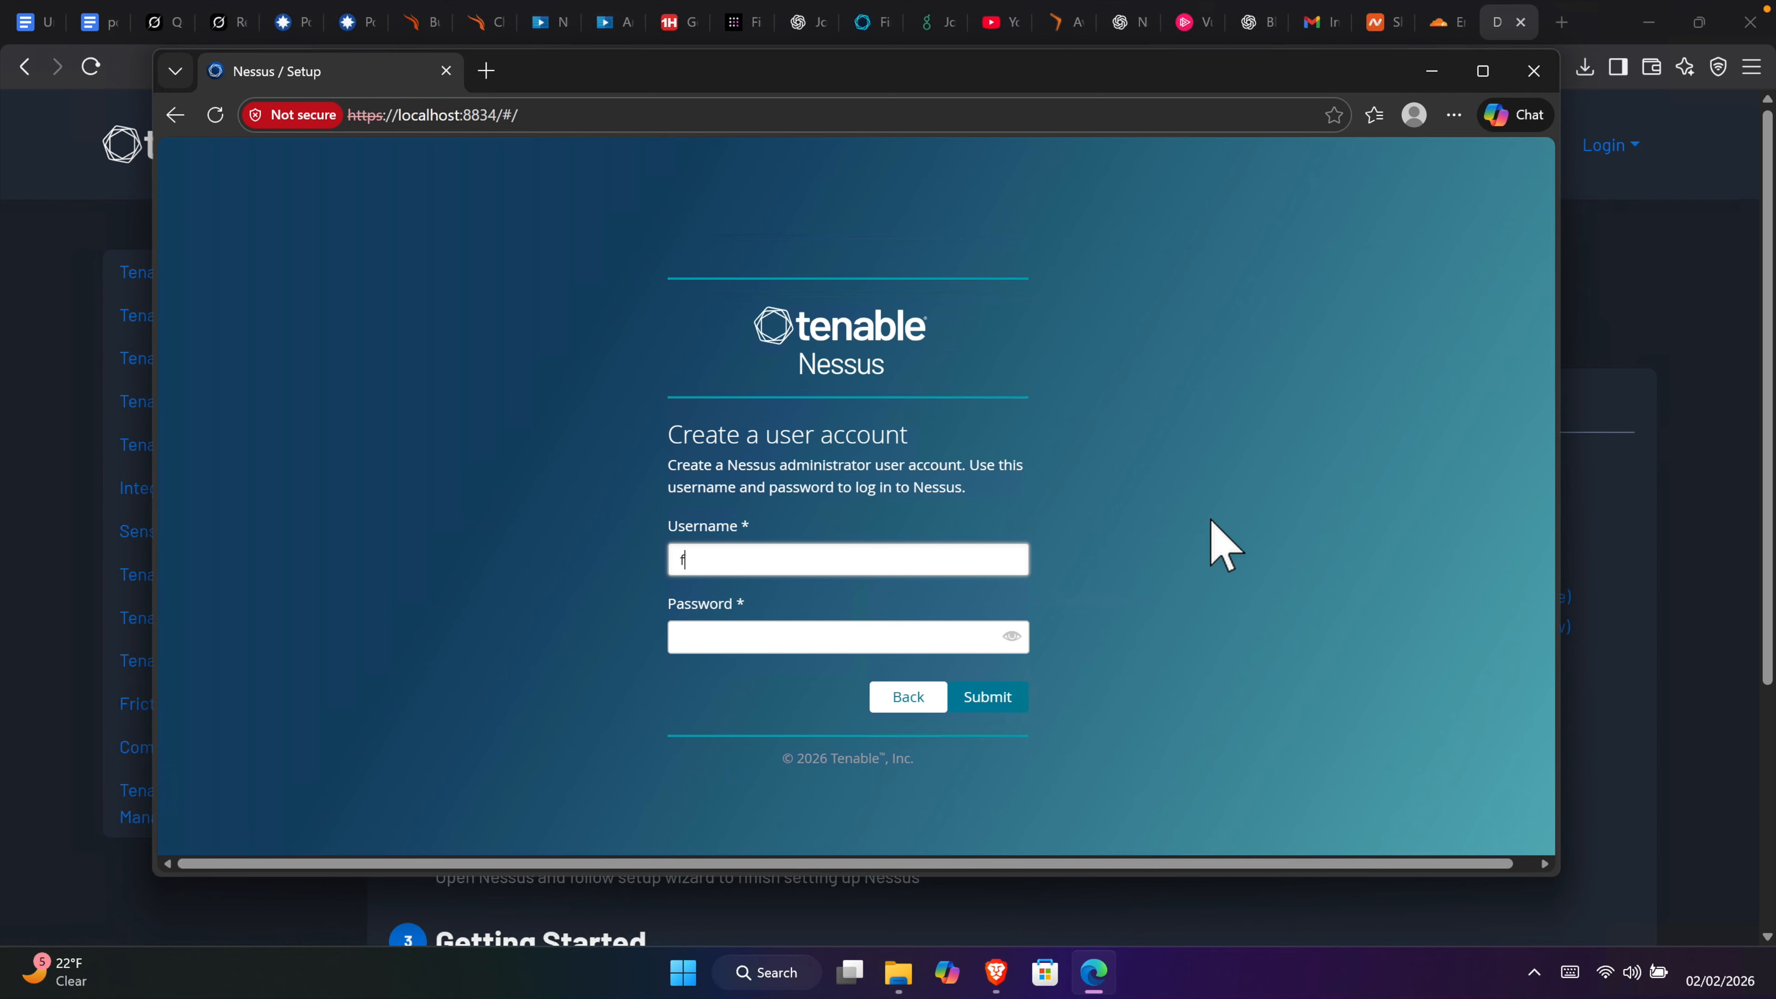
Step: Enter the admin account password, submit the new account, and decline Edge's save-password offer
key("Tab")
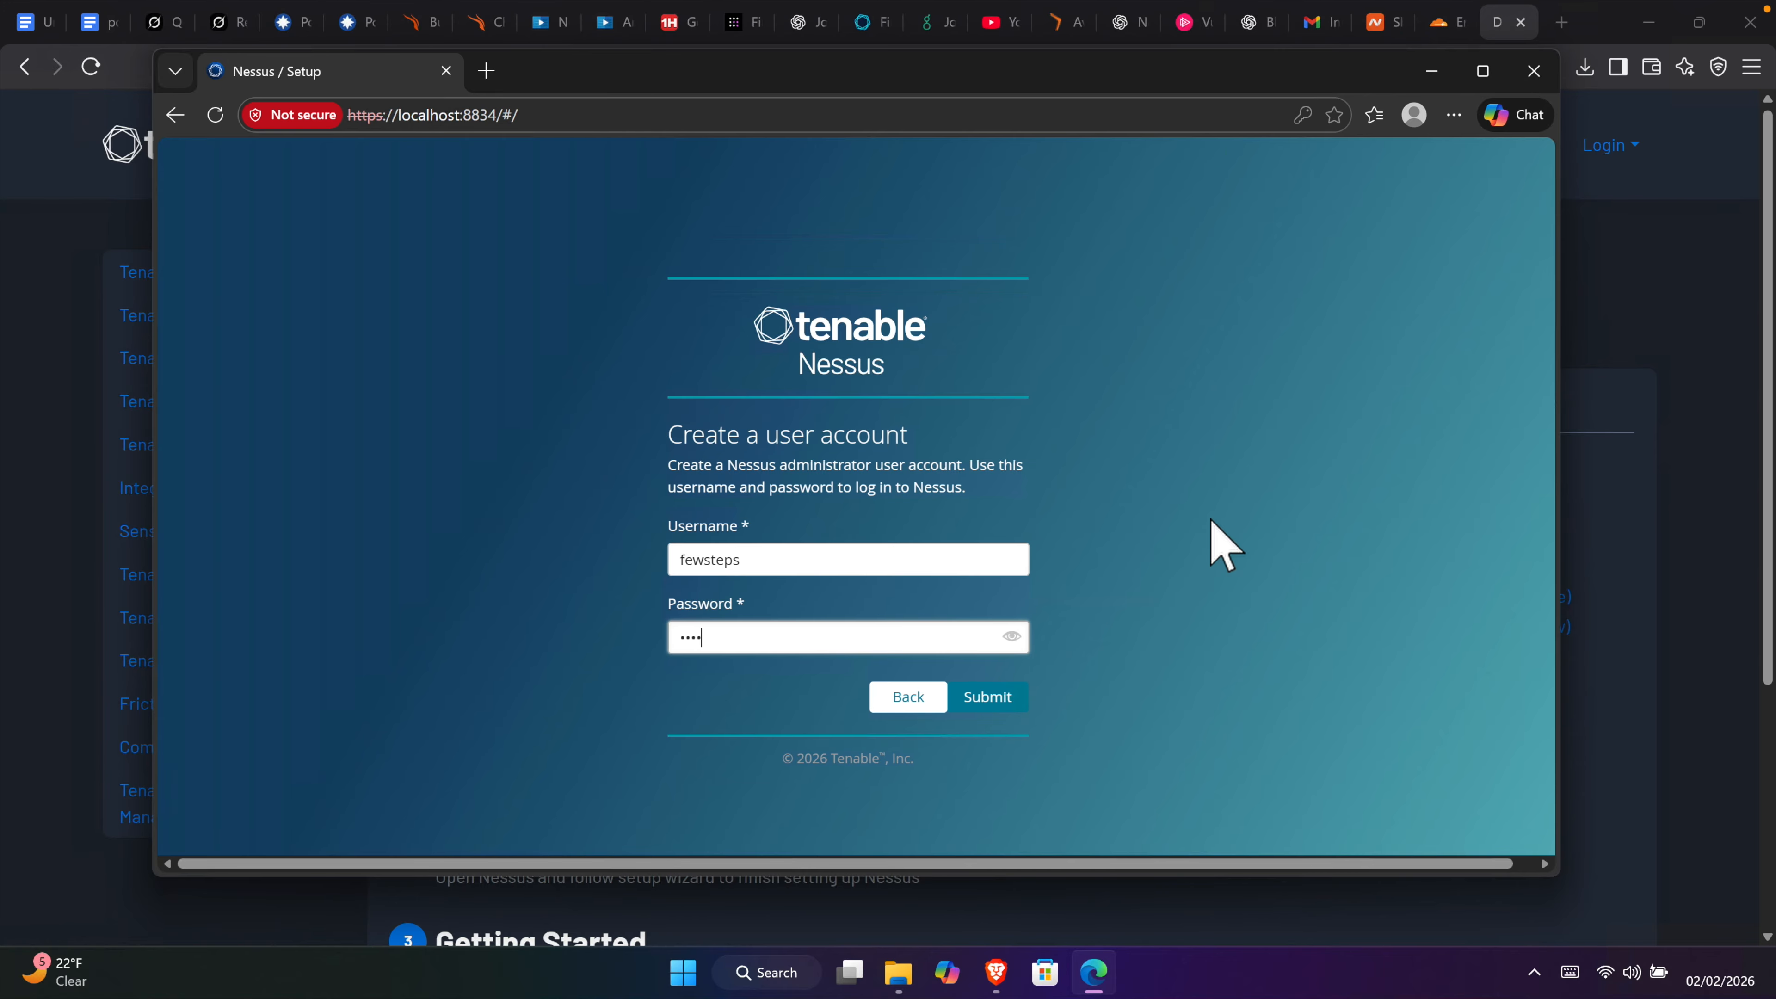
left_click(996, 696)
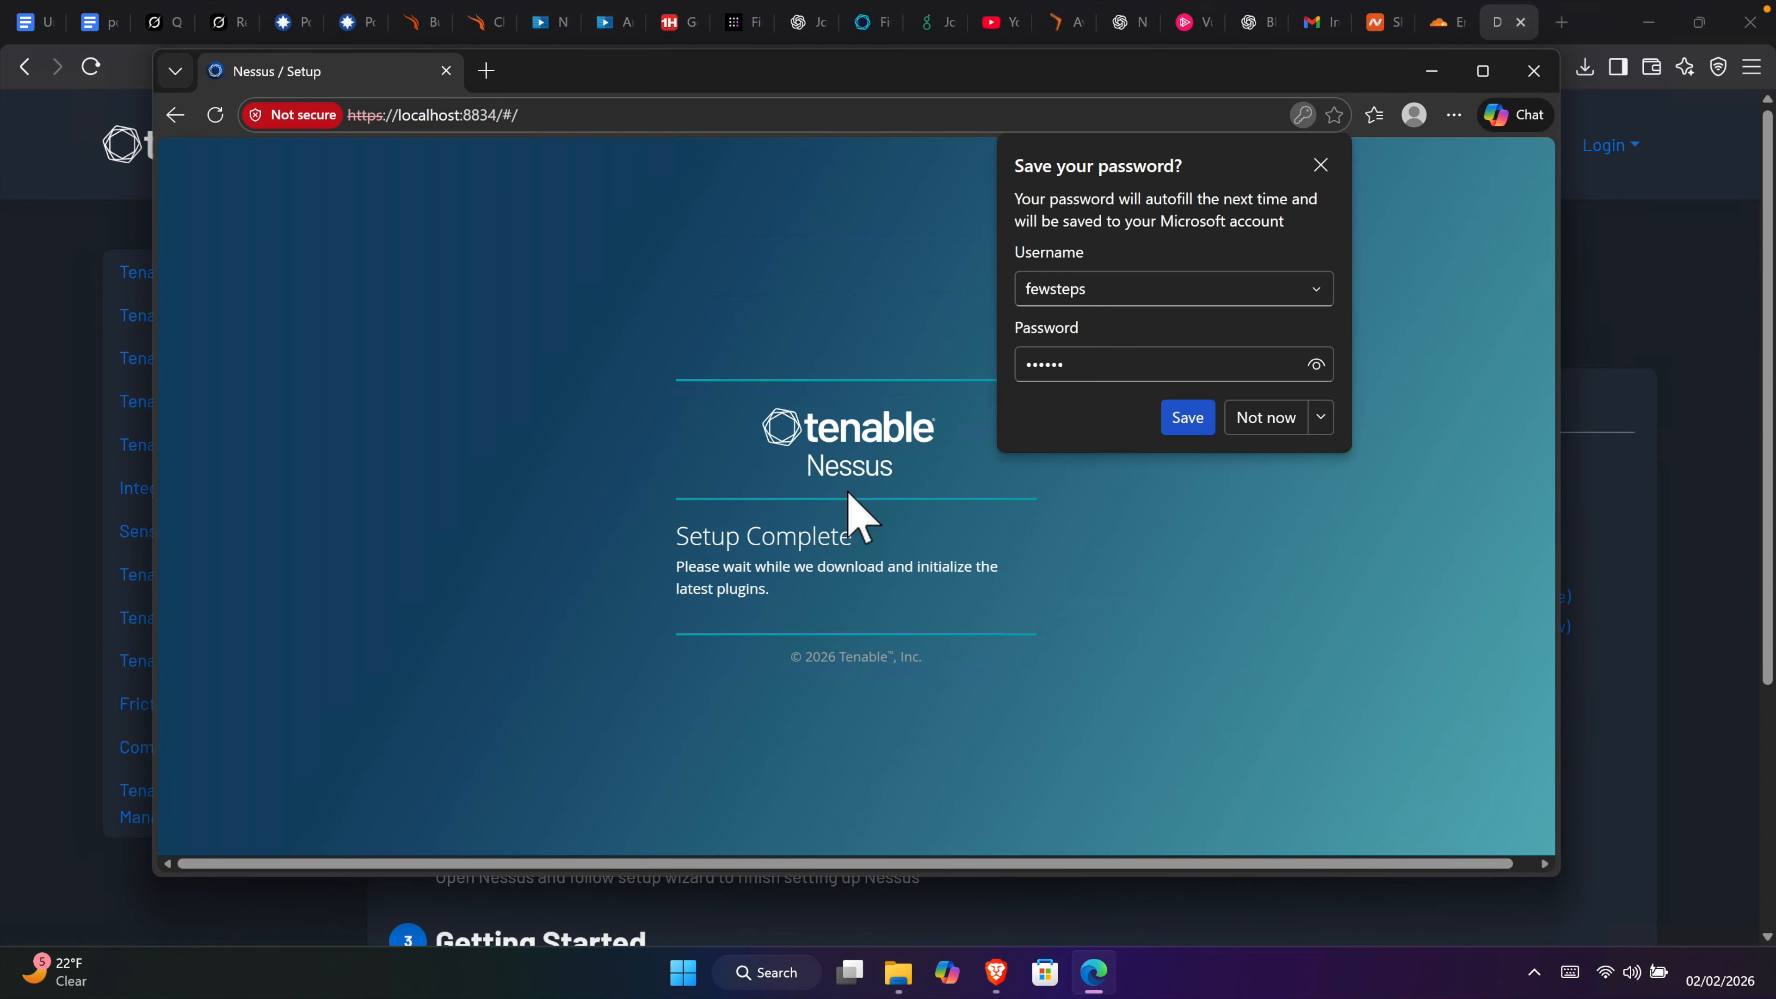
left_click(1320, 165)
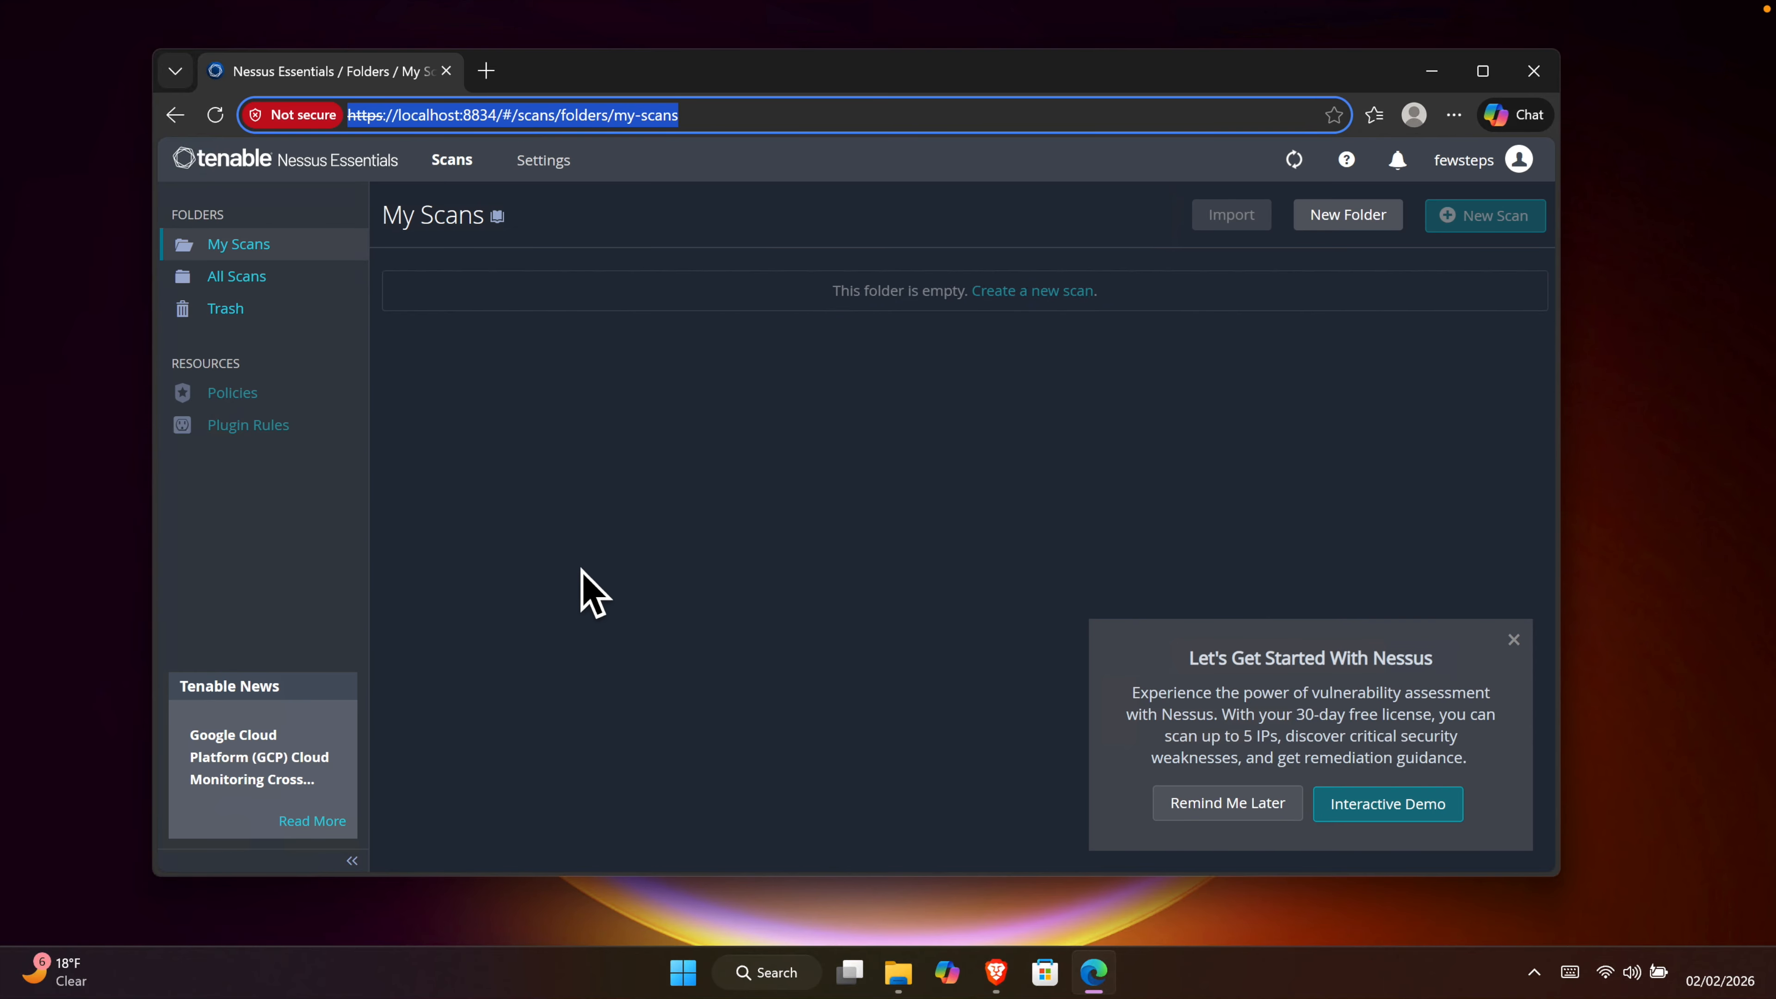
left_click(769, 452)
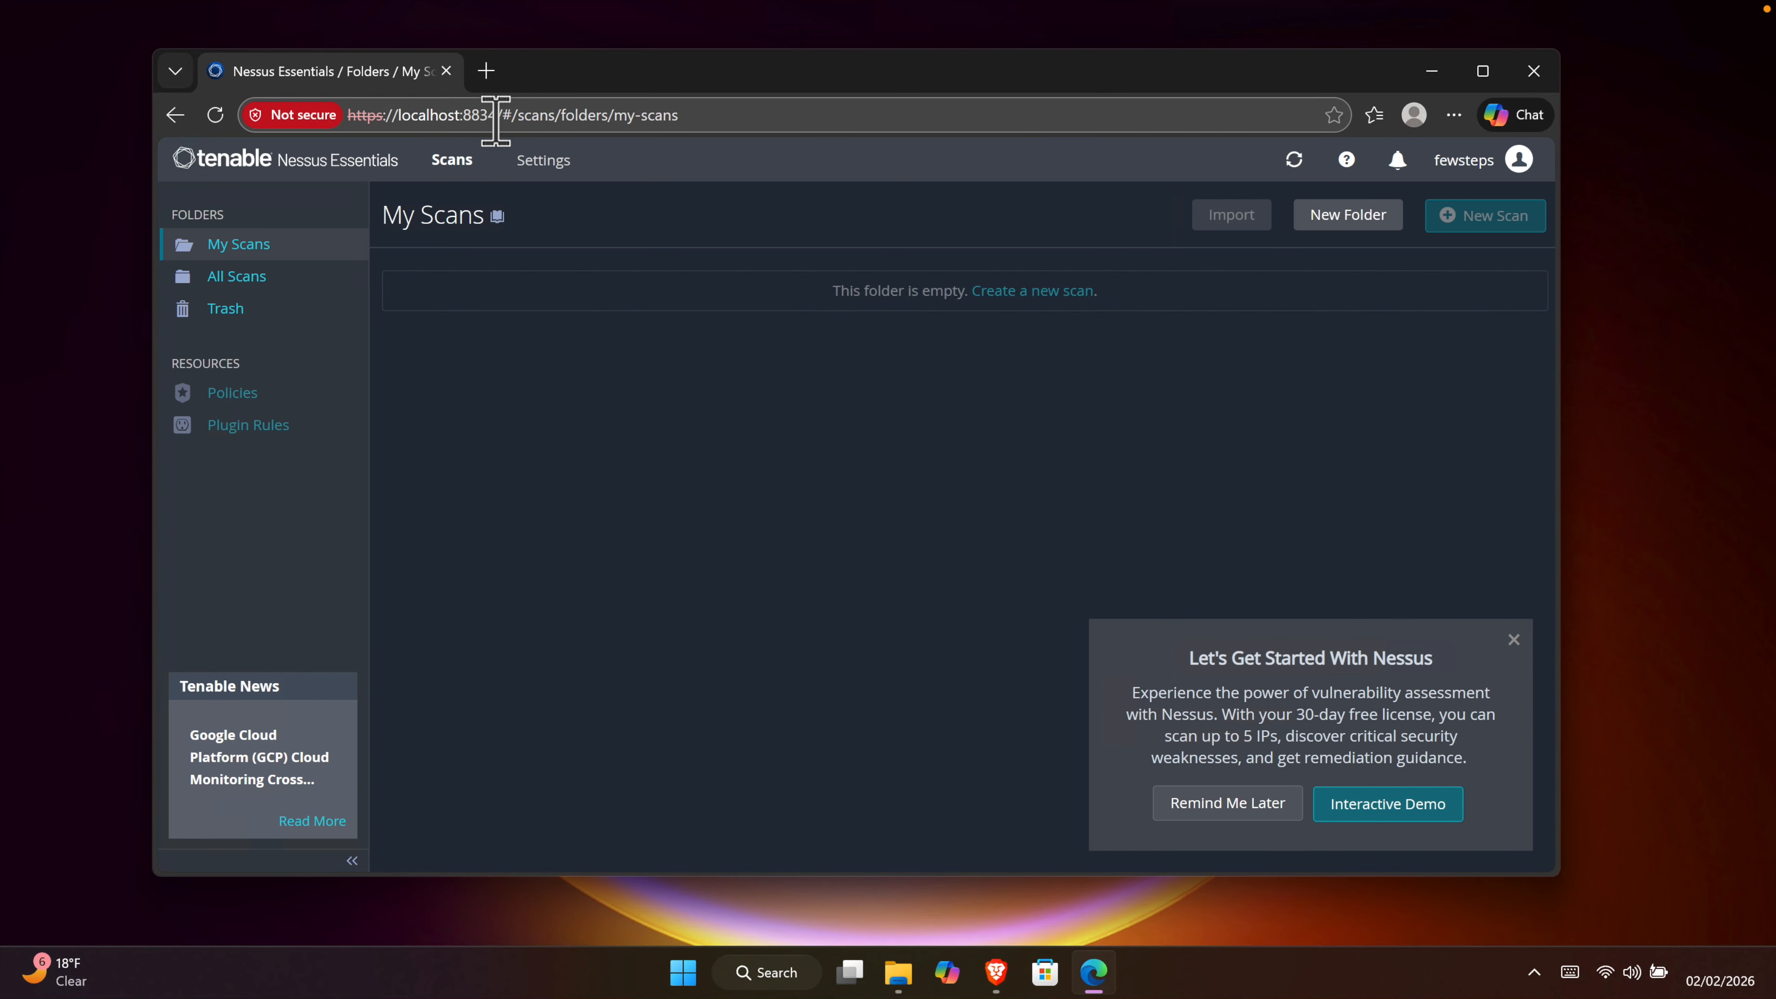
left_click_drag(497, 115, 347, 114)
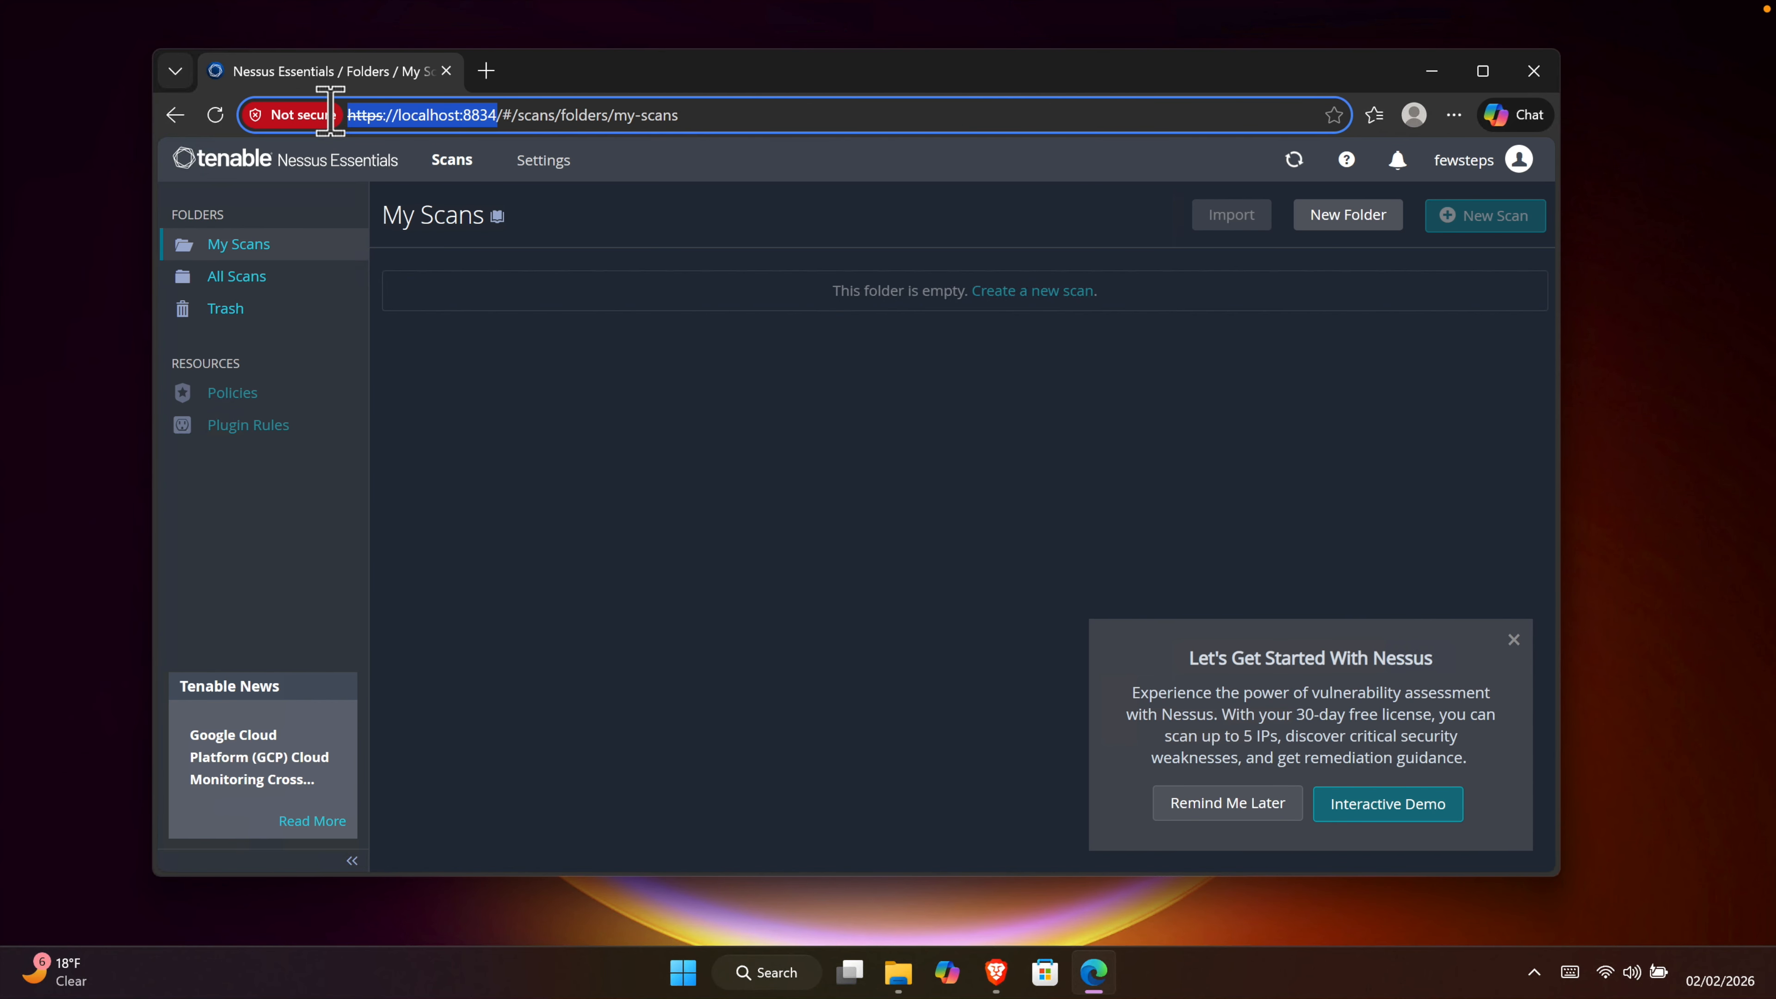